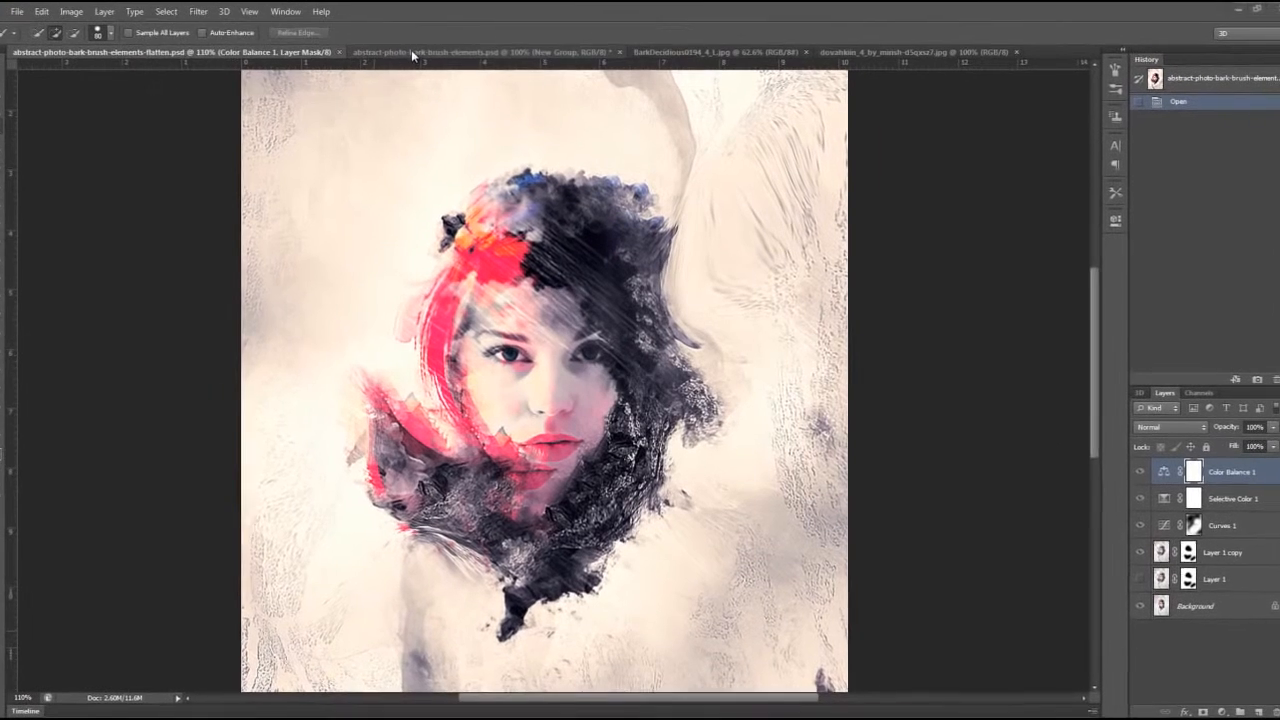
View the portrait in abstract-photo-bark-brush-elements.psd, and switch to the bark photo BarkDecidious0194_4_L.jpg.
{"action": "left_click", "coordinate": [411, 49]}
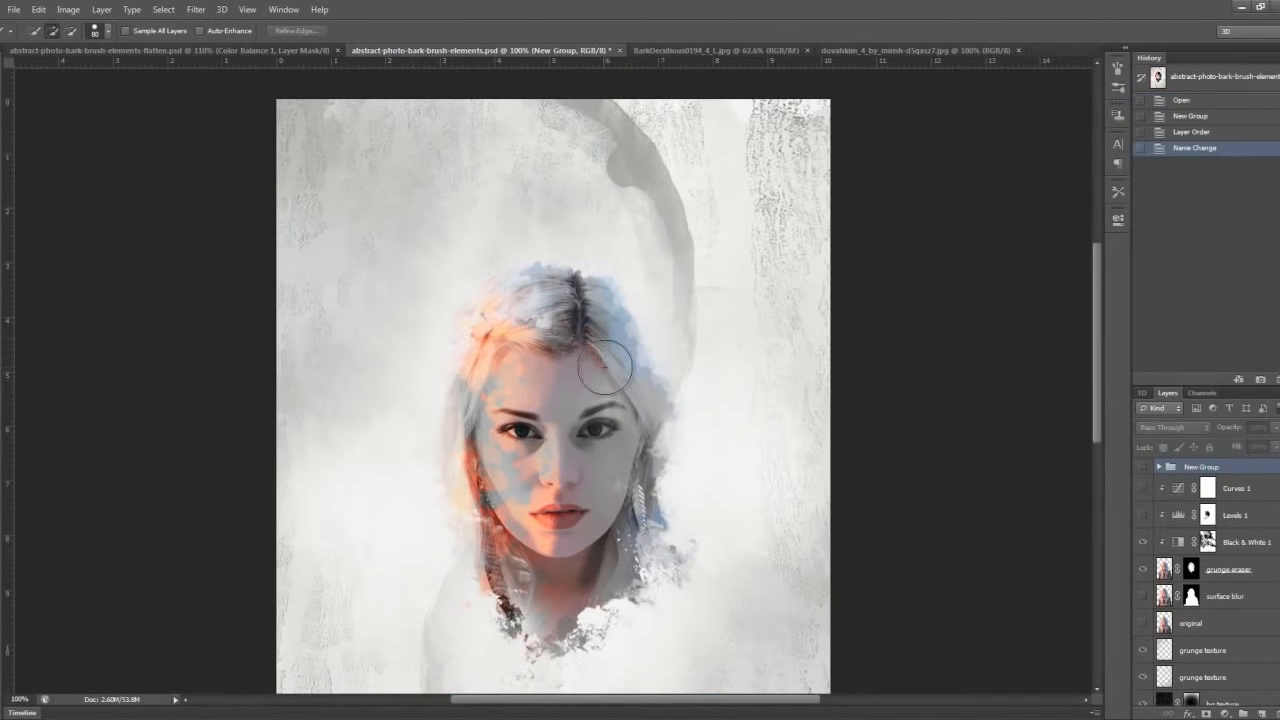
{"action": "scroll", "coordinate": [605, 368], "scroll_direction": "down", "scroll_amount": 2}
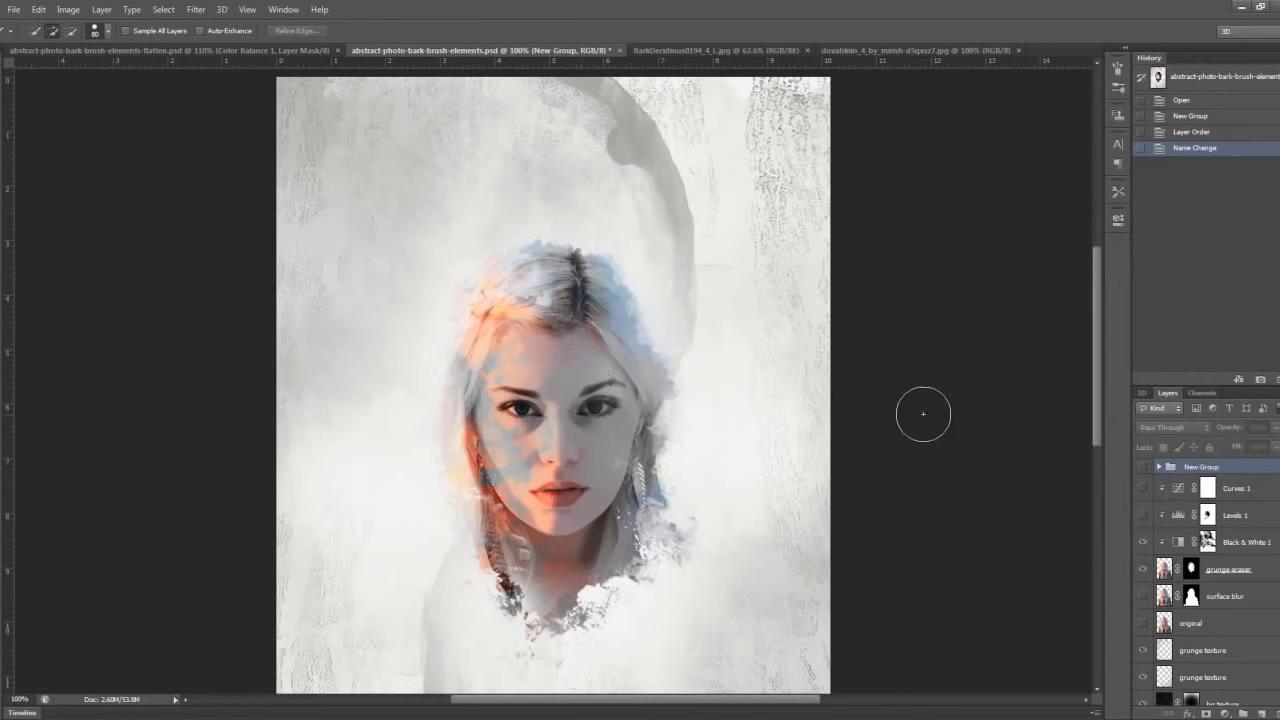
{"action": "left_click", "coordinate": [710, 49]}
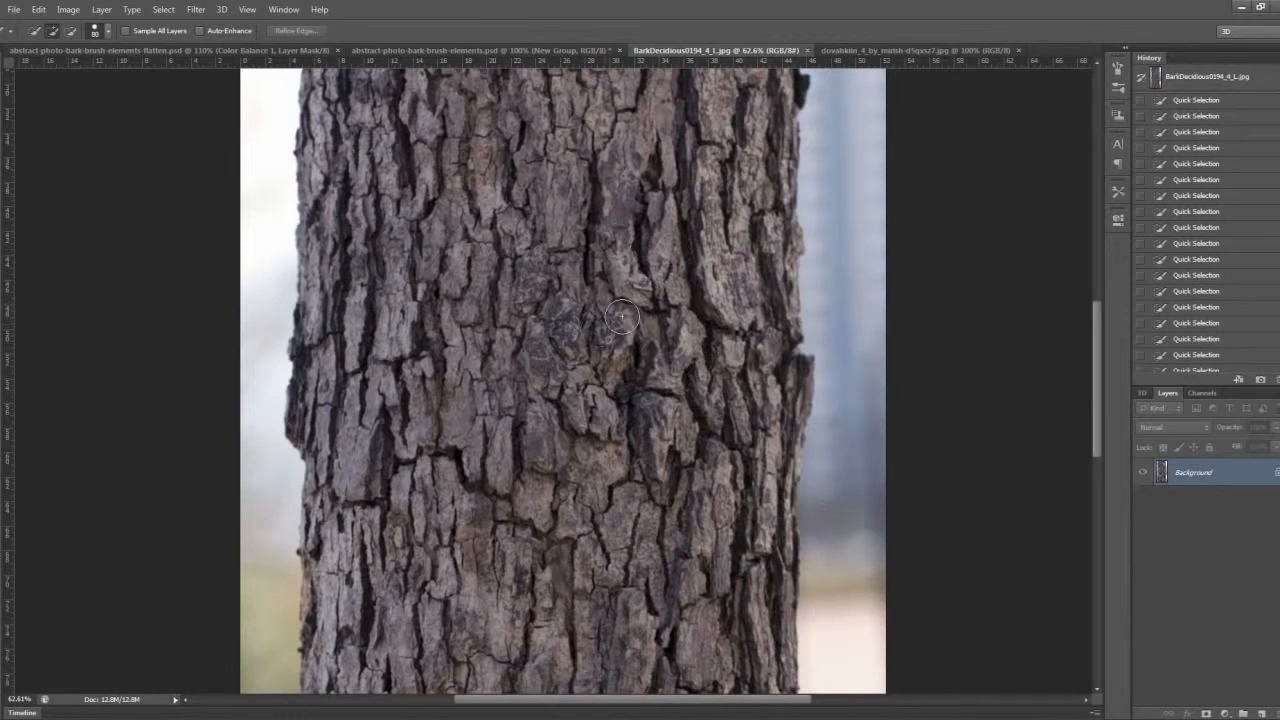
{"action": "scroll", "coordinate": [615, 302], "scroll_direction": "down", "scroll_amount": 1}
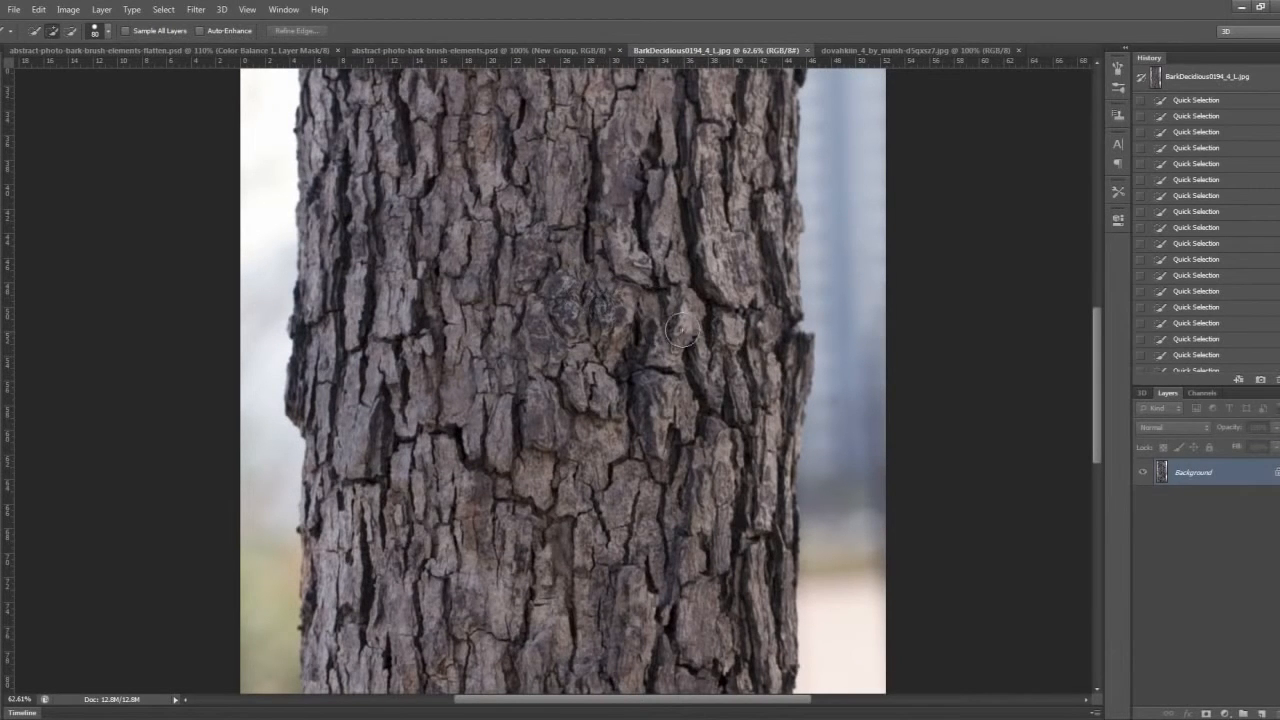
{"action": "scroll", "coordinate": [629, 330], "scroll_direction": "down", "scroll_amount": 1}
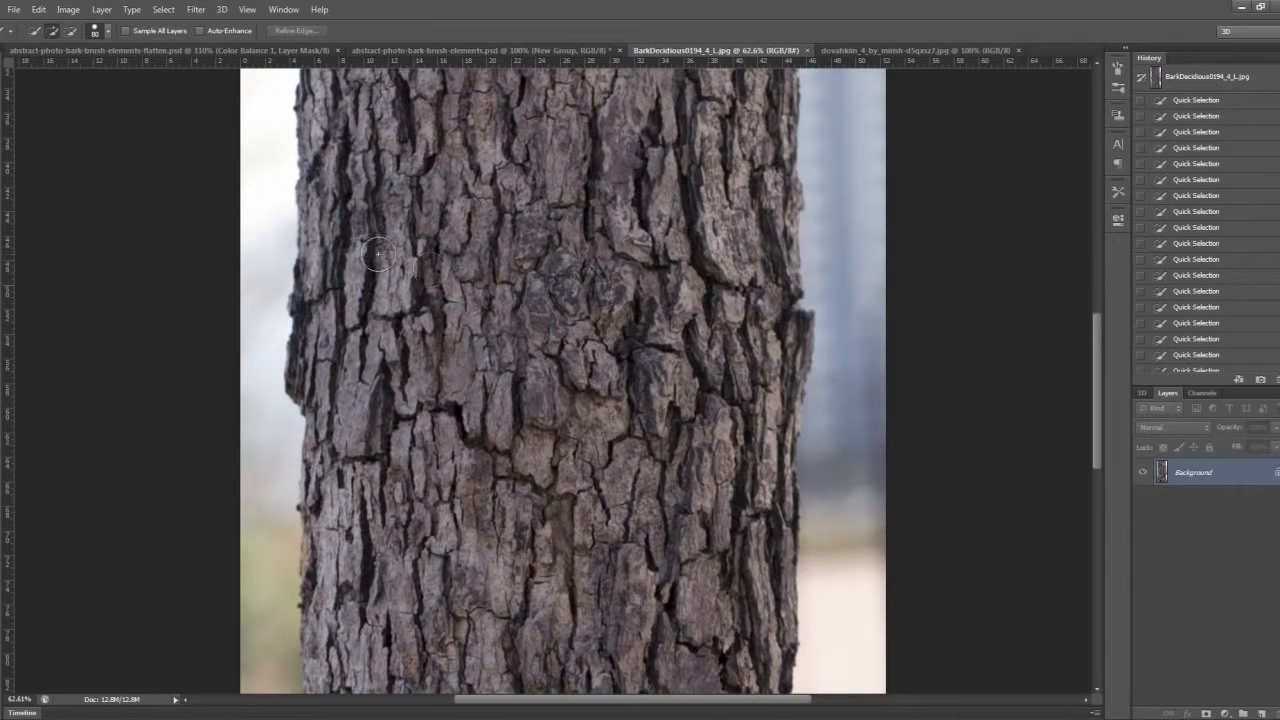
Select an elongated cluster of bark chunks just right of the trunk's centre with the Quick Selection Tool.
{"action": "left_click", "coordinate": [2, 123]}
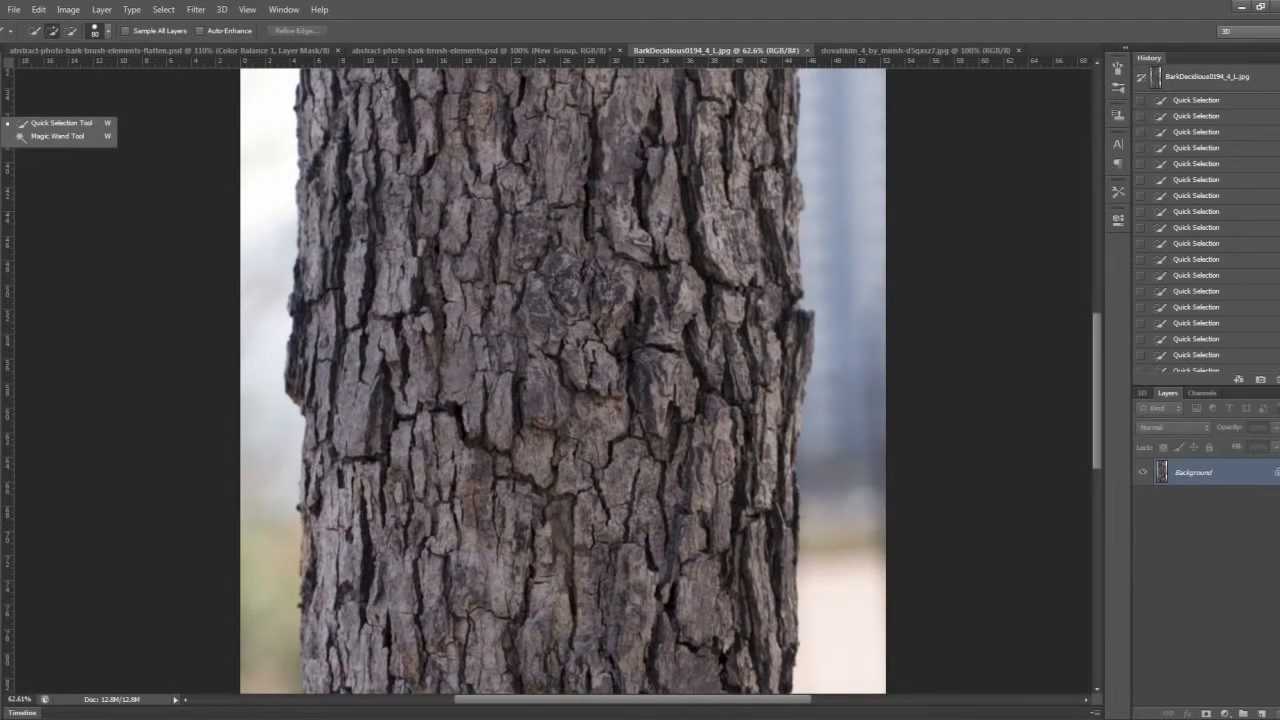
{"action": "left_click", "coordinate": [63, 125]}
{"action": "left_click", "coordinate": [108, 33]}
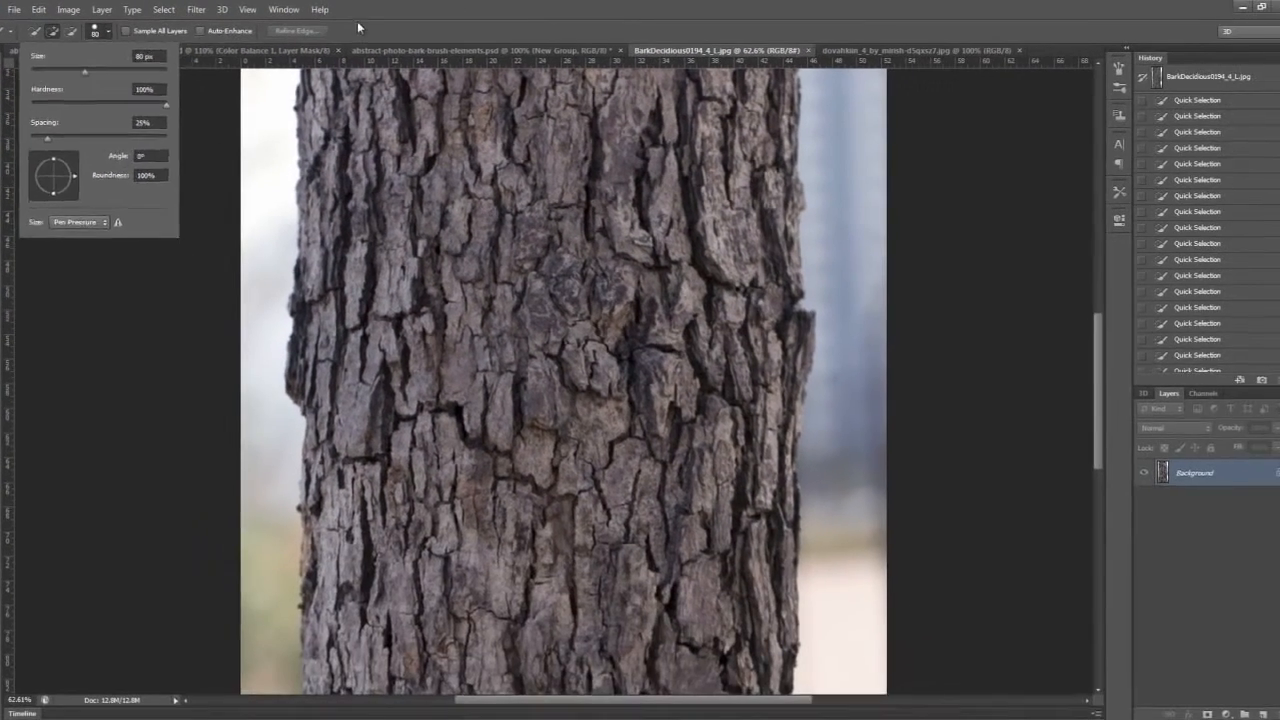
{"action": "left_click", "coordinate": [548, 33]}
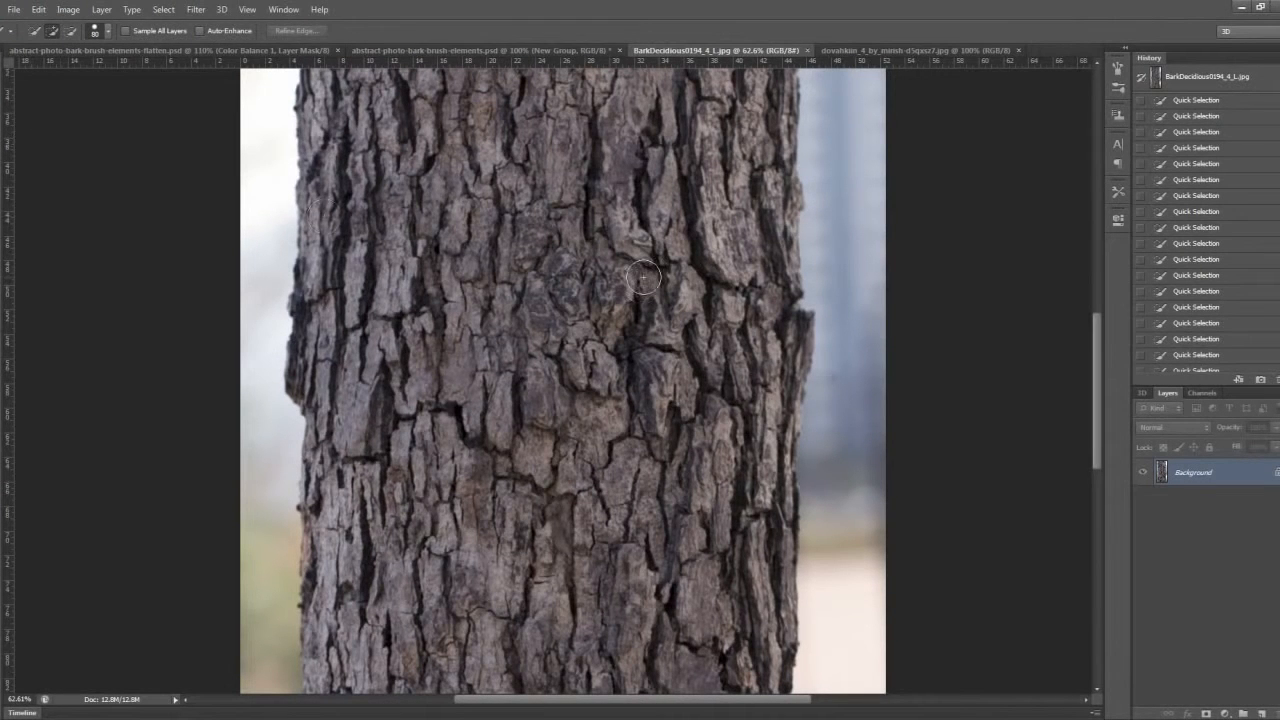
{"action": "mouse_move", "coordinate": [658, 267]}
{"action": "left_mouse_down"}
{"action": "mouse_move", "coordinate": [710, 360]}
{"action": "mouse_move", "coordinate": [686, 455]}
{"action": "mouse_move", "coordinate": [658, 435]}
{"action": "mouse_move", "coordinate": [662, 405]}
{"action": "left_mouse_up"}
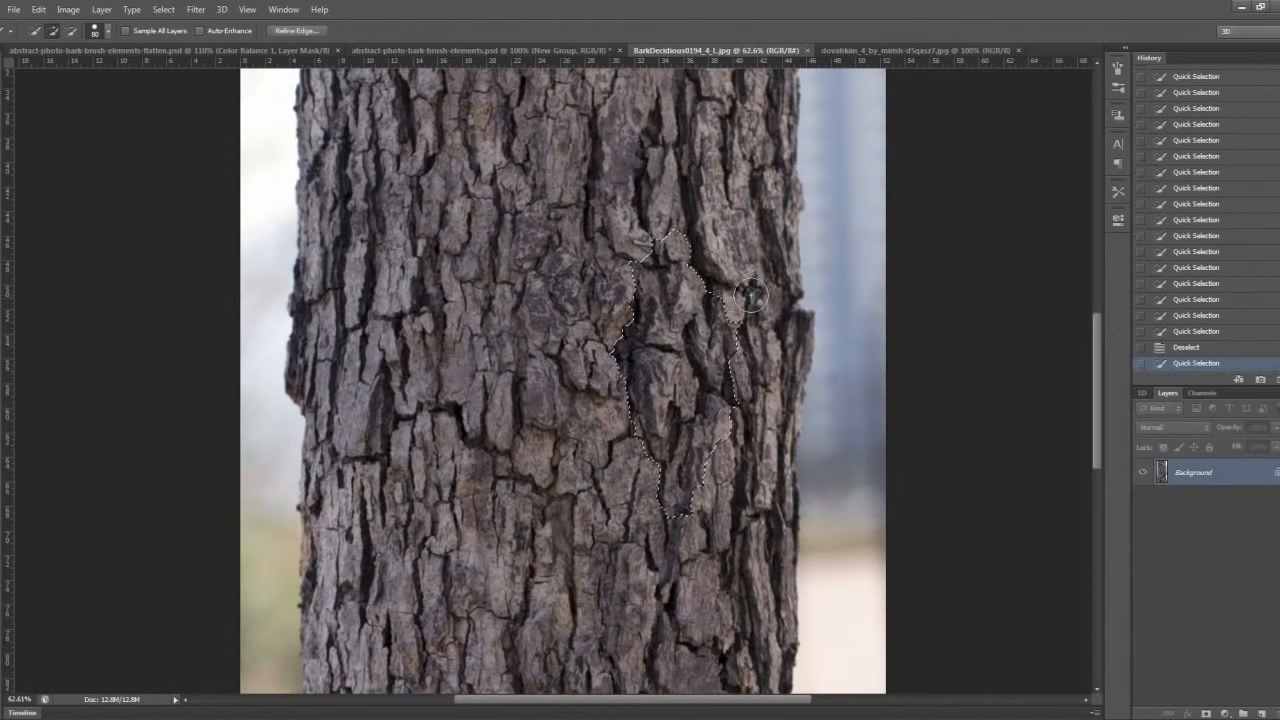
{"action": "left_click", "coordinate": [712, 265]}
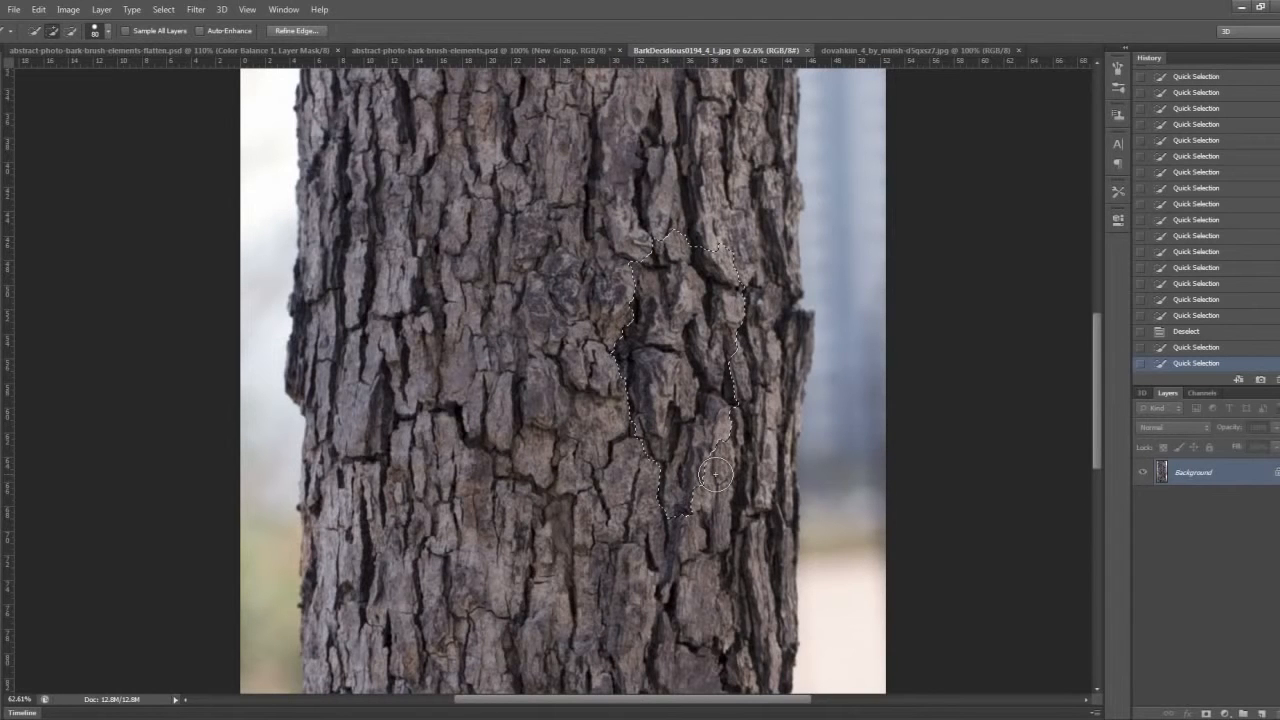
Refine the bark selection by adding and subtracting areas along its lower tip, lower right edge and left edge.
{"action": "key", "text": "alt"}
{"action": "key", "text": "alt"}
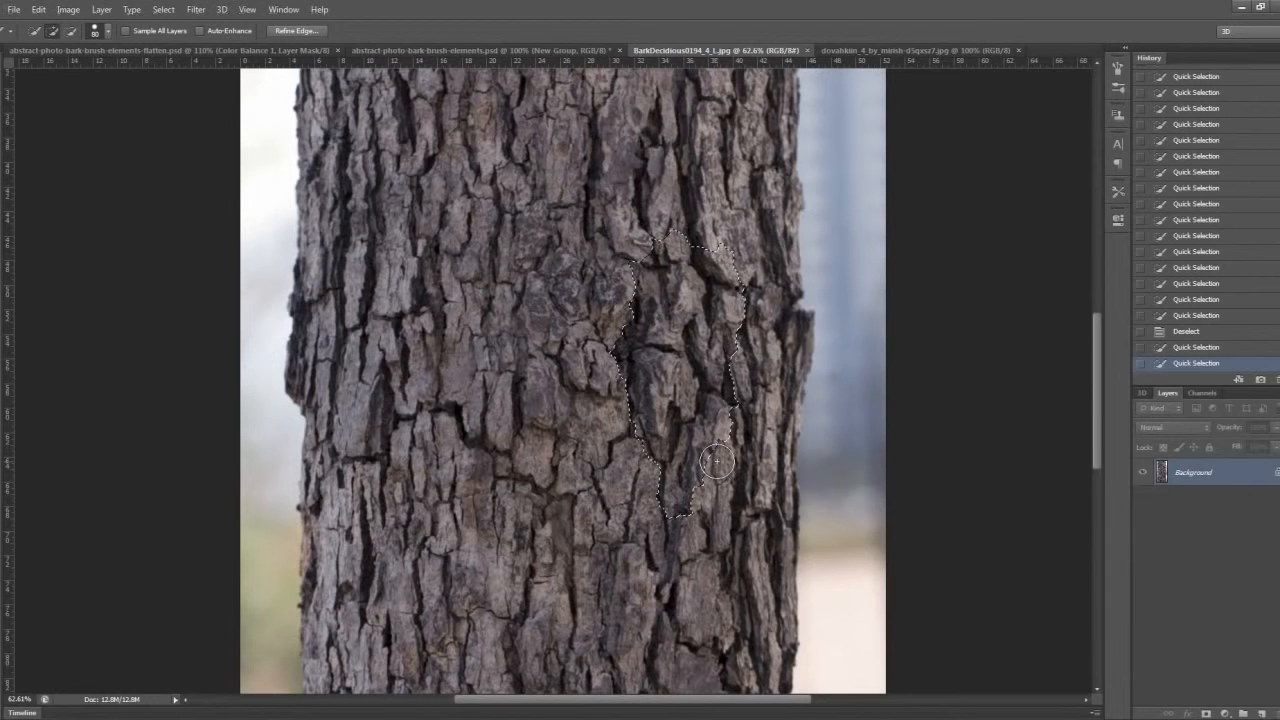
{"action": "left_click", "coordinate": [716, 453], "text": "alt"}
{"action": "left_click", "coordinate": [683, 519], "text": "alt"}
{"action": "left_click", "coordinate": [735, 425], "text": "alt"}
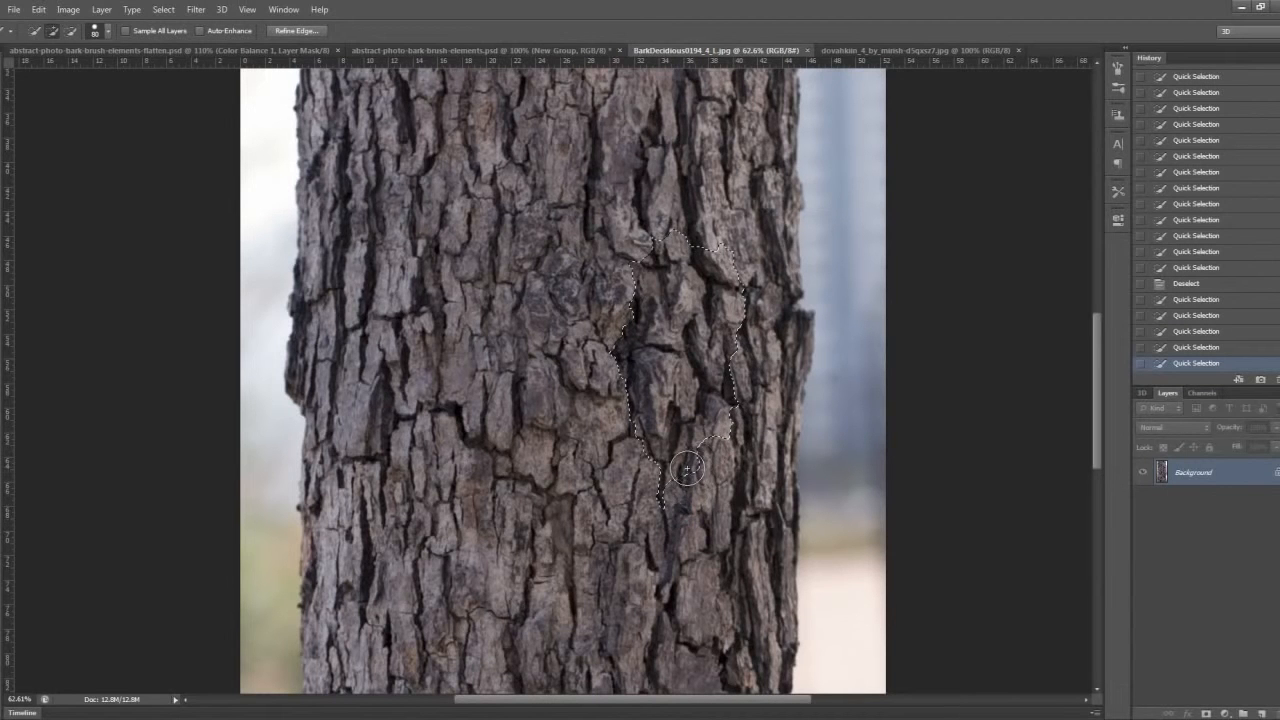
{"action": "left_click", "coordinate": [670, 500]}
{"action": "left_click", "coordinate": [708, 483], "text": "alt"}
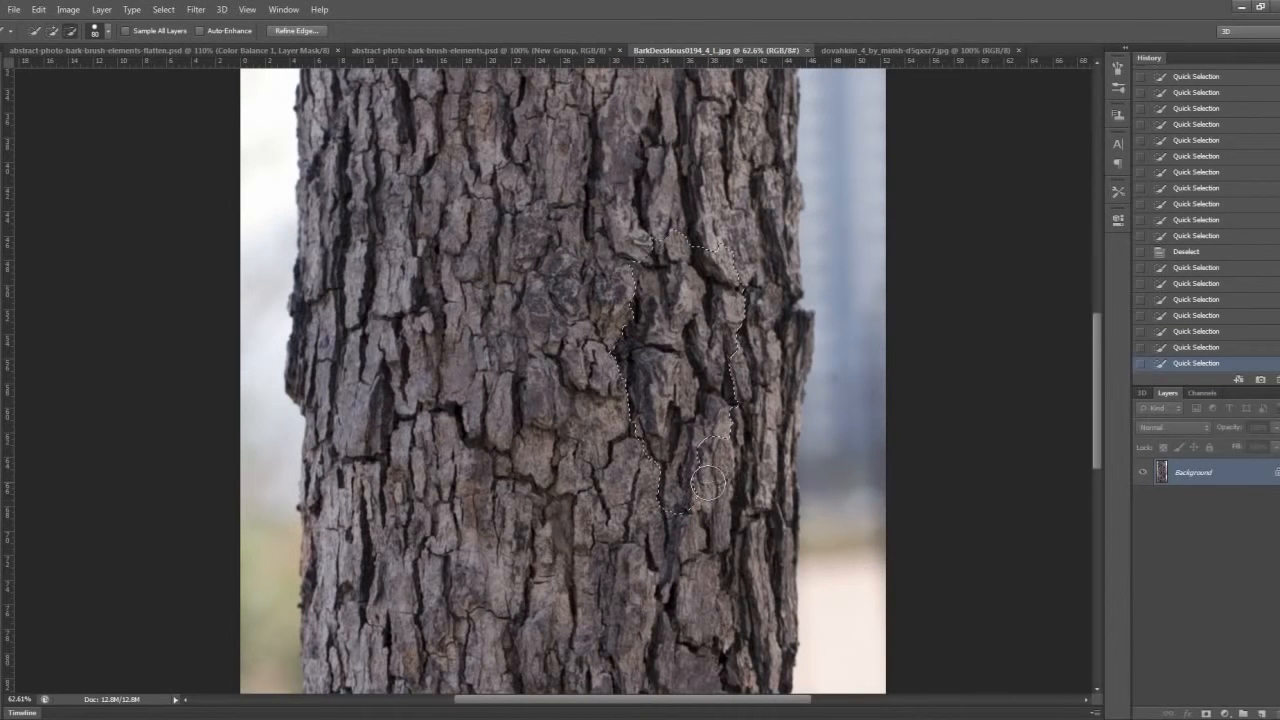
{"action": "left_click", "coordinate": [620, 370], "text": "alt"}
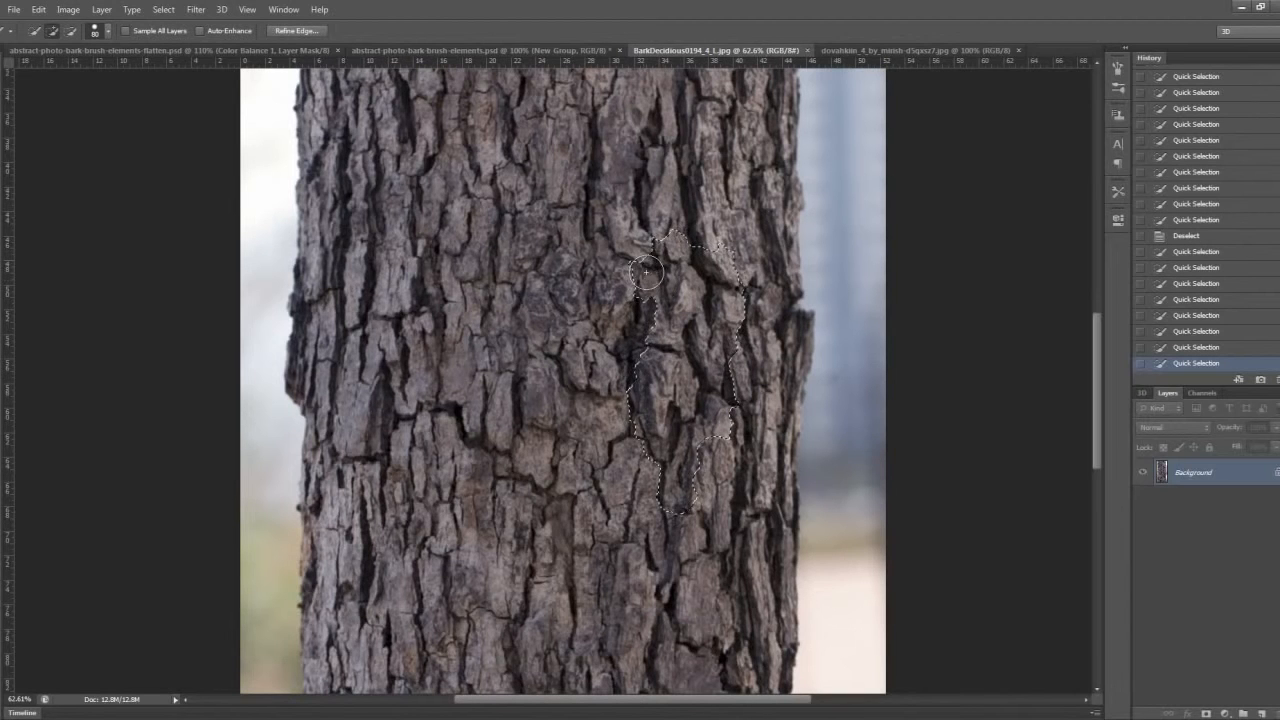
In abstract-photo-bark-brush-elements.psd, add a new layer above Curves 1 and paste the copied bark piece.
{"action": "left_click", "coordinate": [128, 52]}
{"action": "left_click", "coordinate": [499, 50]}
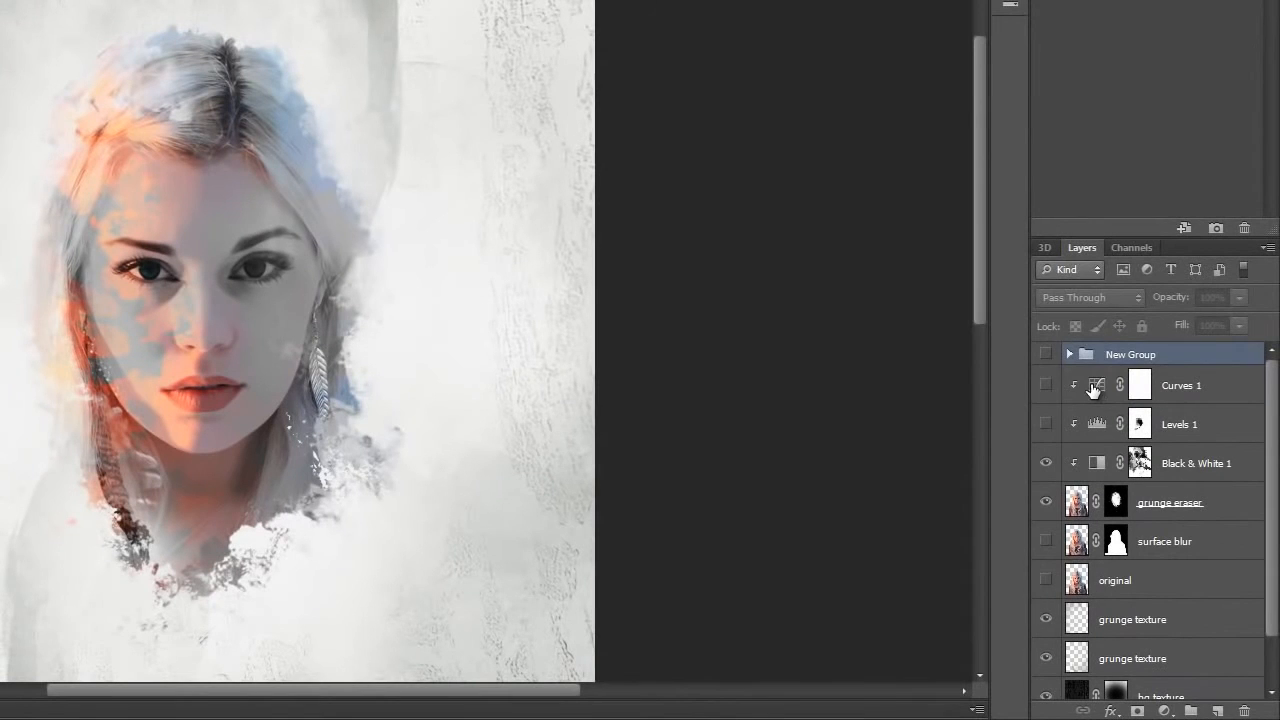
{"action": "left_click", "coordinate": [1094, 389]}
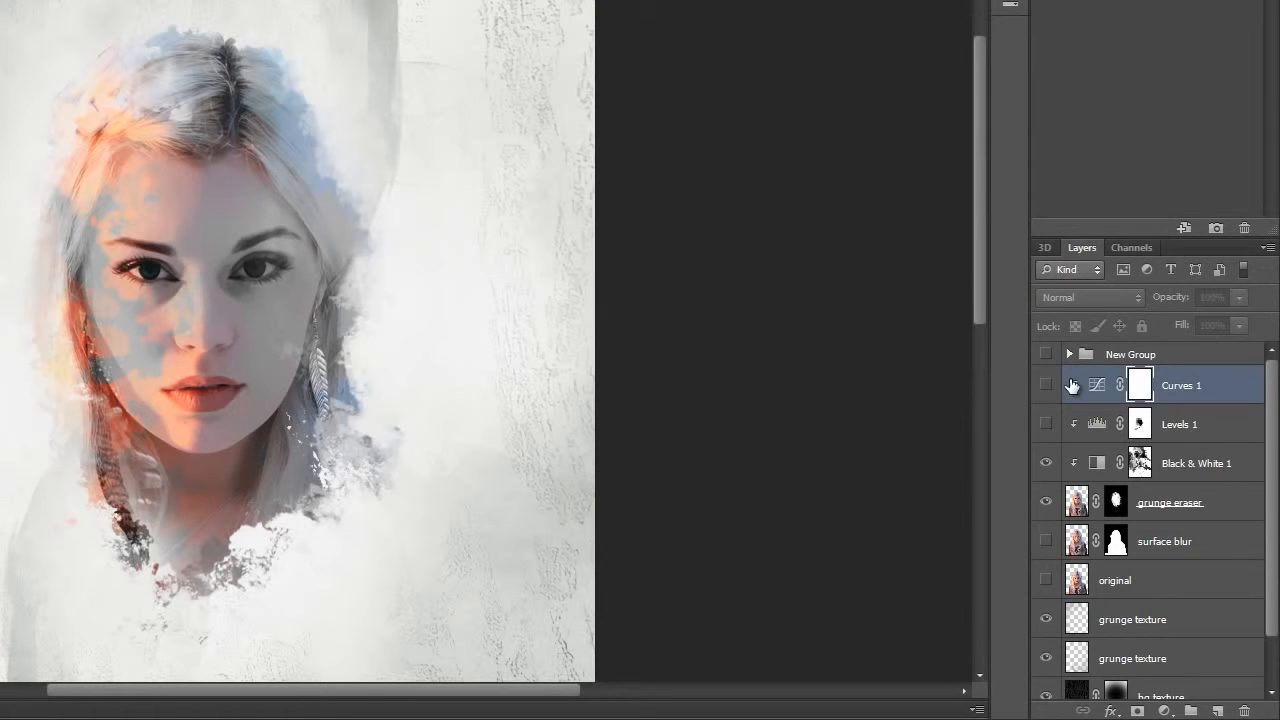
{"action": "key", "text": "ctrl+alt+g"}
{"action": "left_click", "coordinate": [1046, 426]}
{"action": "left_click", "coordinate": [1046, 426]}
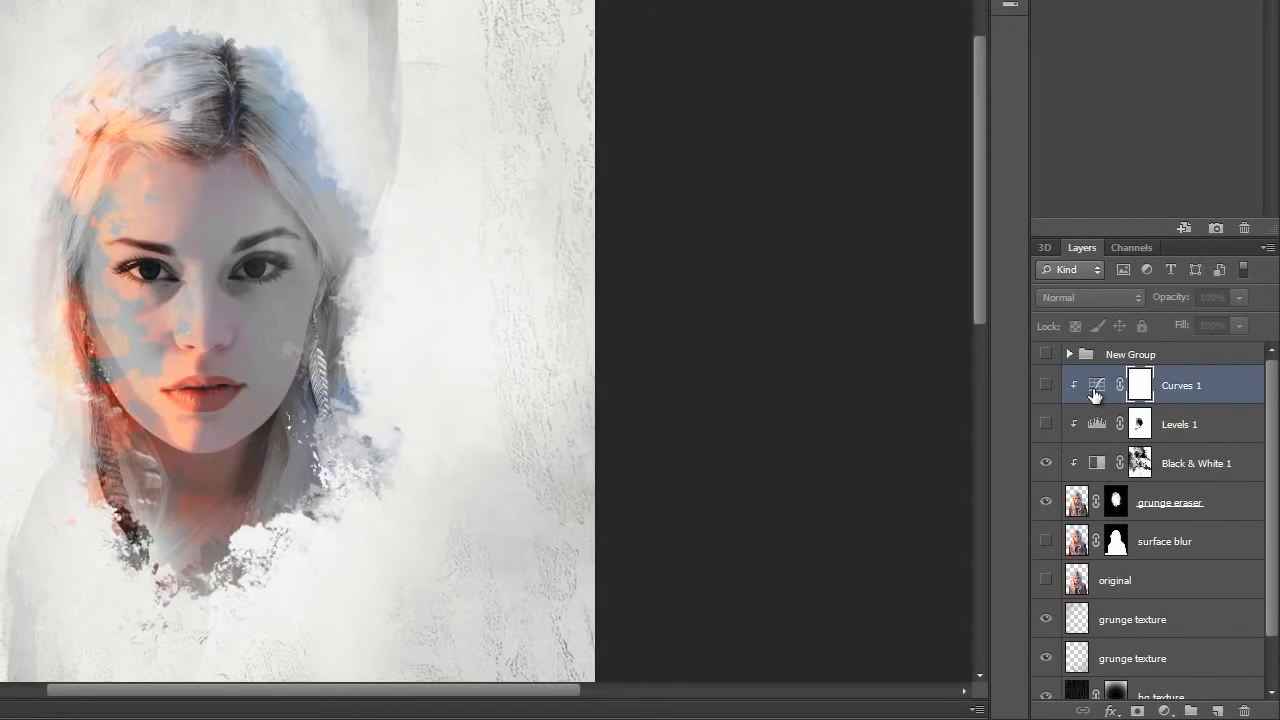
{"action": "key", "text": "ctrl+shift+n"}
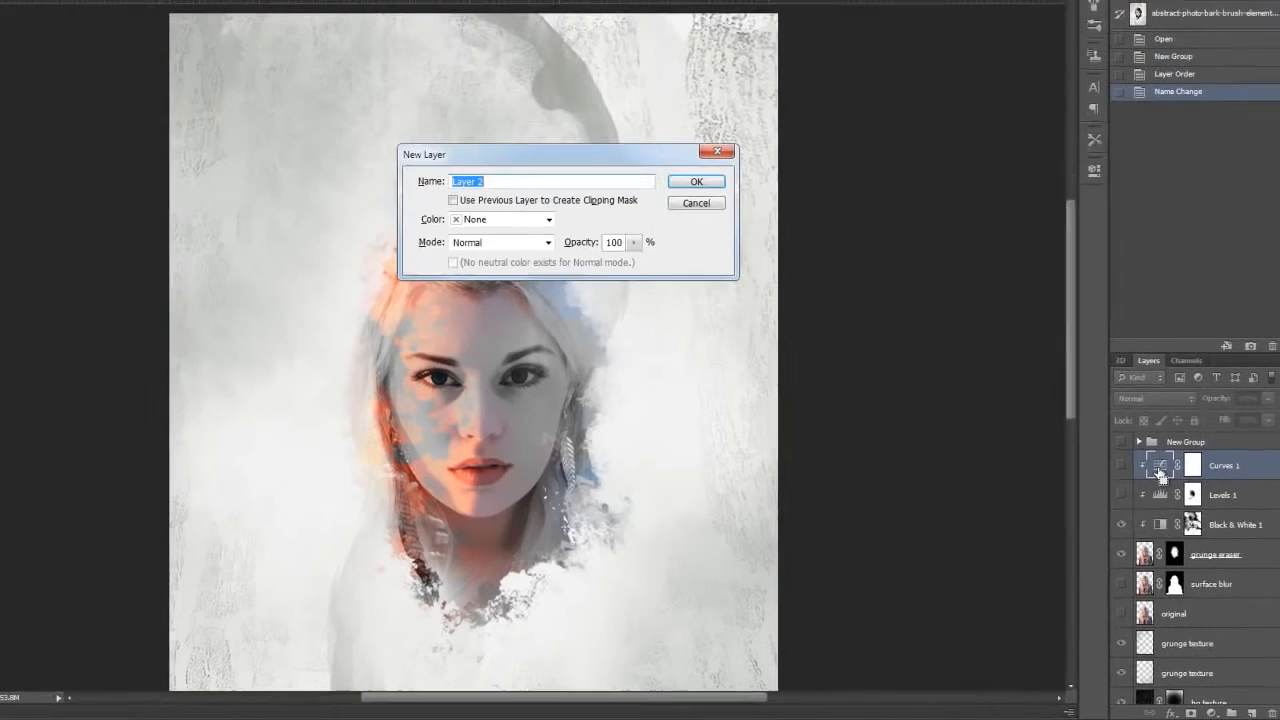
{"action": "key", "text": "Return"}
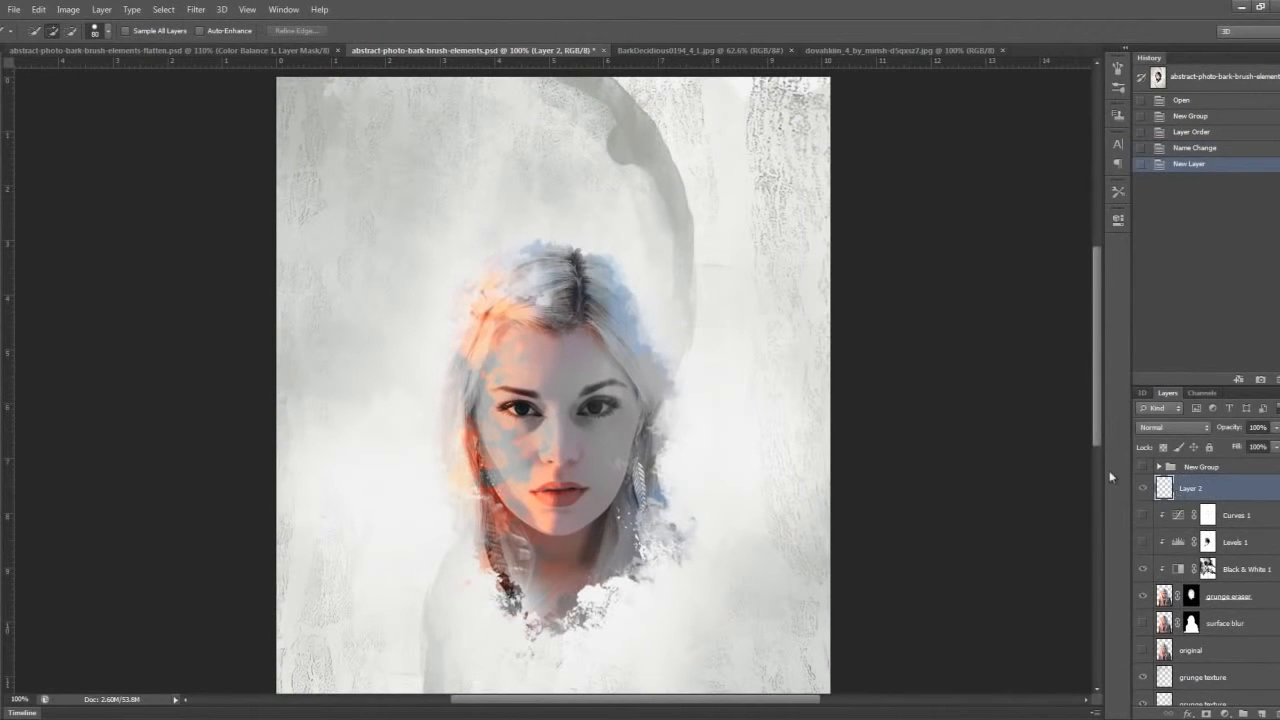
{"action": "key", "text": "ctrl+v"}
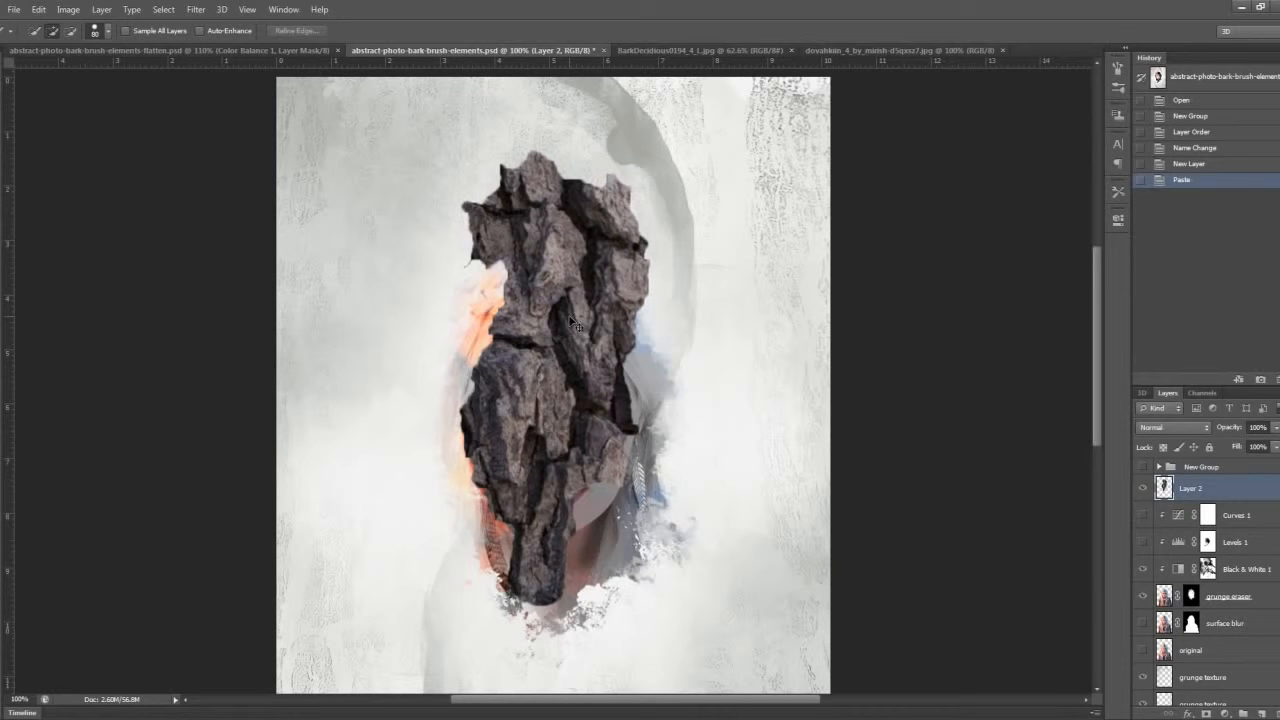
Scale the pasted bark to about 51%, rotate it about -17.6°, and place it over the right side of the woman's hair.
{"action": "key", "text": "ctrl+t"}
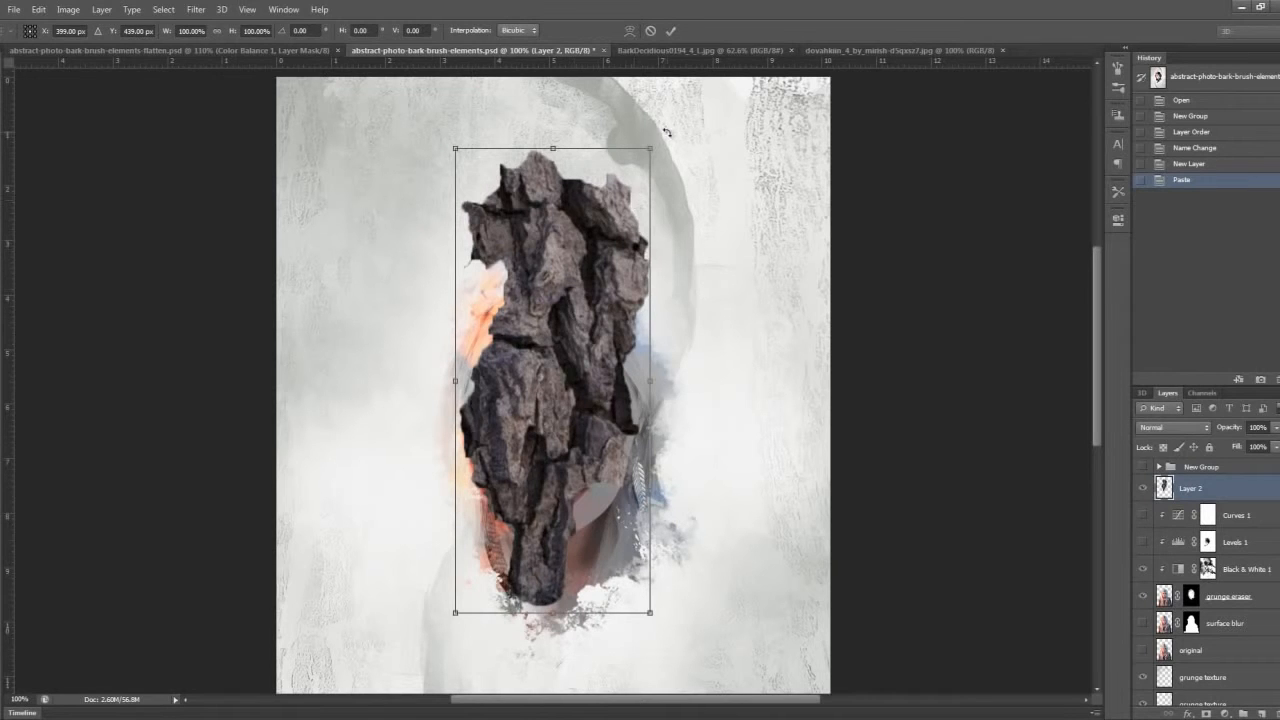
{"action": "left_click_drag", "start_coordinate": [650, 148], "coordinate": [572, 305]}
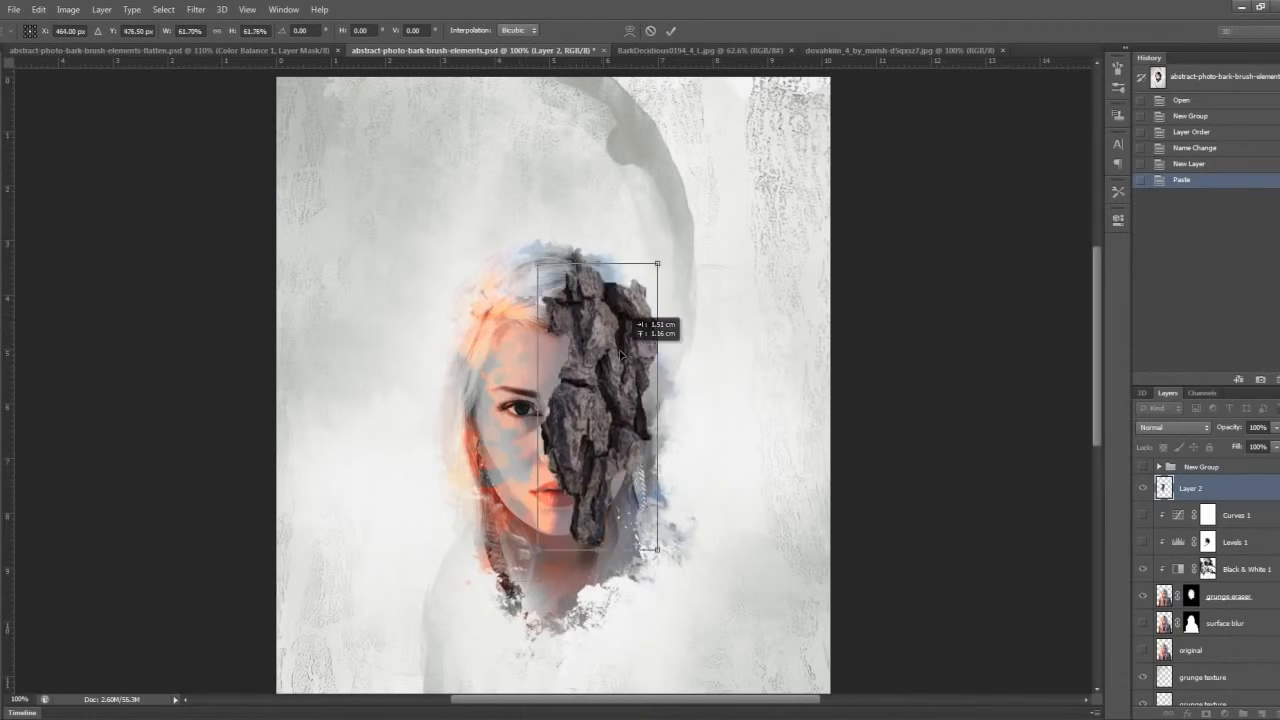
{"action": "left_click_drag", "start_coordinate": [643, 286], "coordinate": [662, 262]}
{"action": "left_click_drag", "start_coordinate": [632, 353], "coordinate": [656, 334]}
{"action": "left_click_drag", "start_coordinate": [714, 416], "coordinate": [706, 403]}
Distort the bark piece by pulling its upper right and two lower corners inward to follow the curve of the head.
{"action": "right_click", "coordinate": [636, 348]}
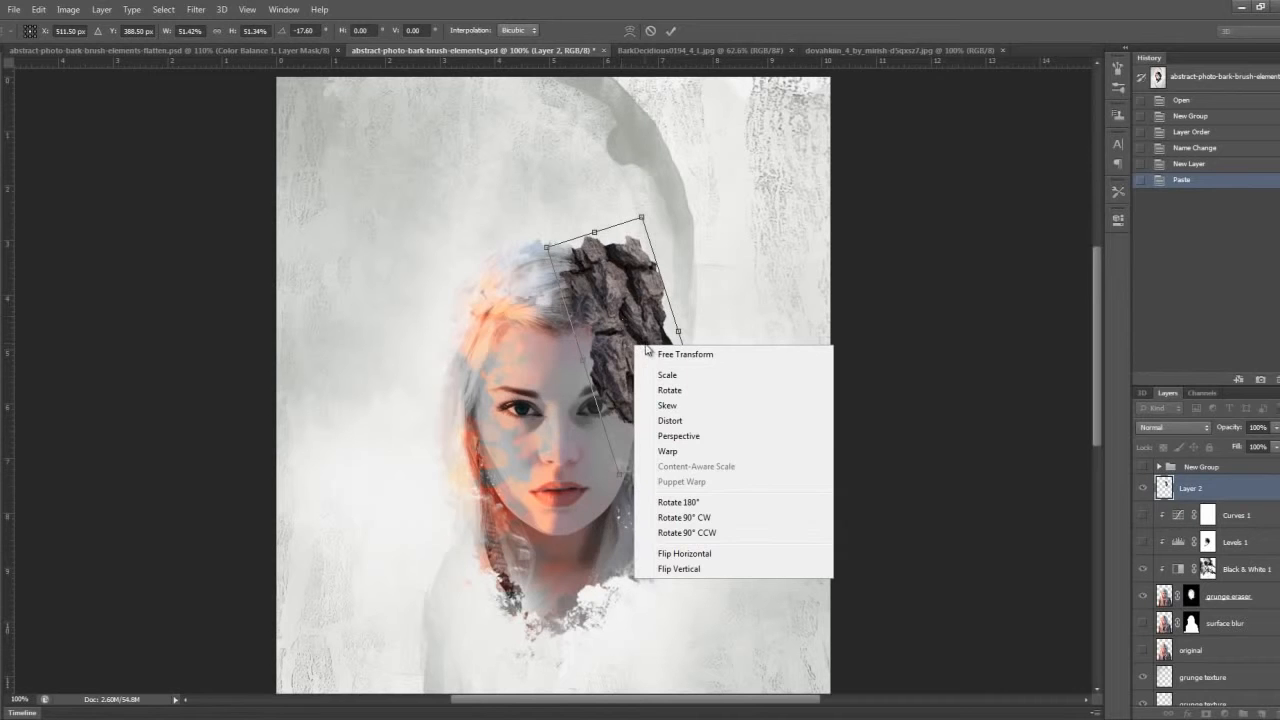
{"action": "left_click", "coordinate": [621, 307]}
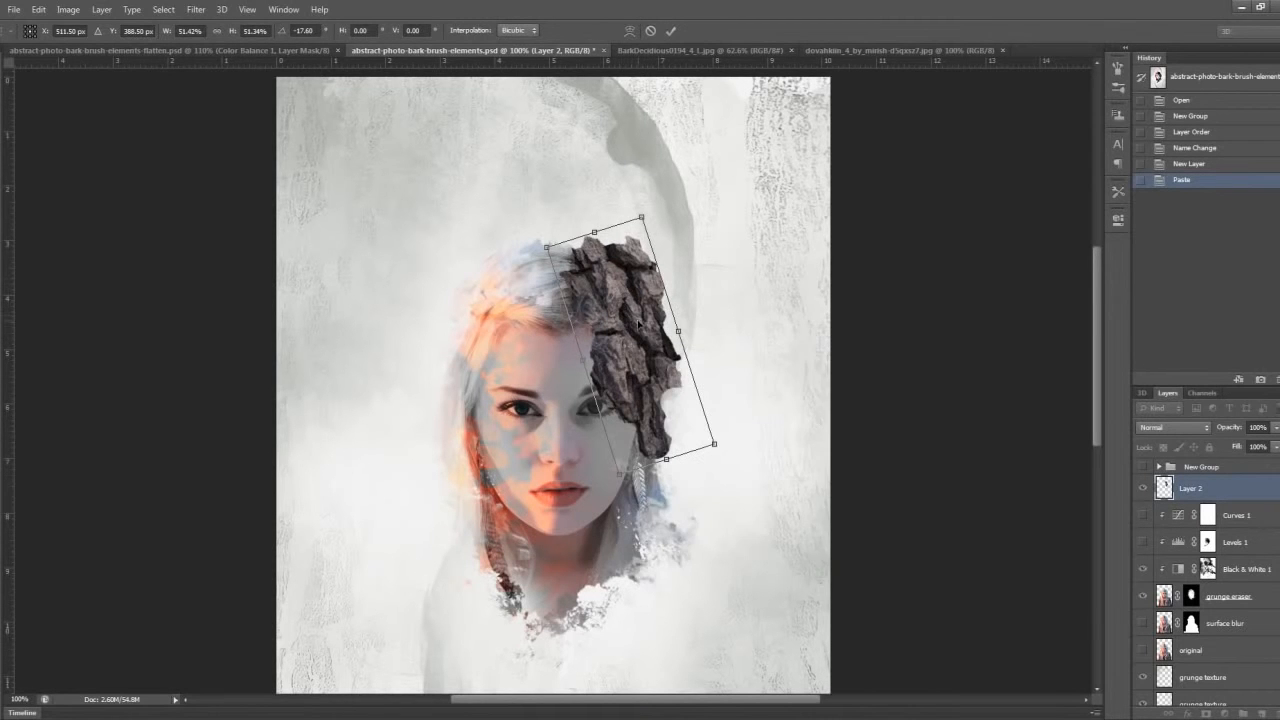
{"action": "right_click", "coordinate": [638, 323]}
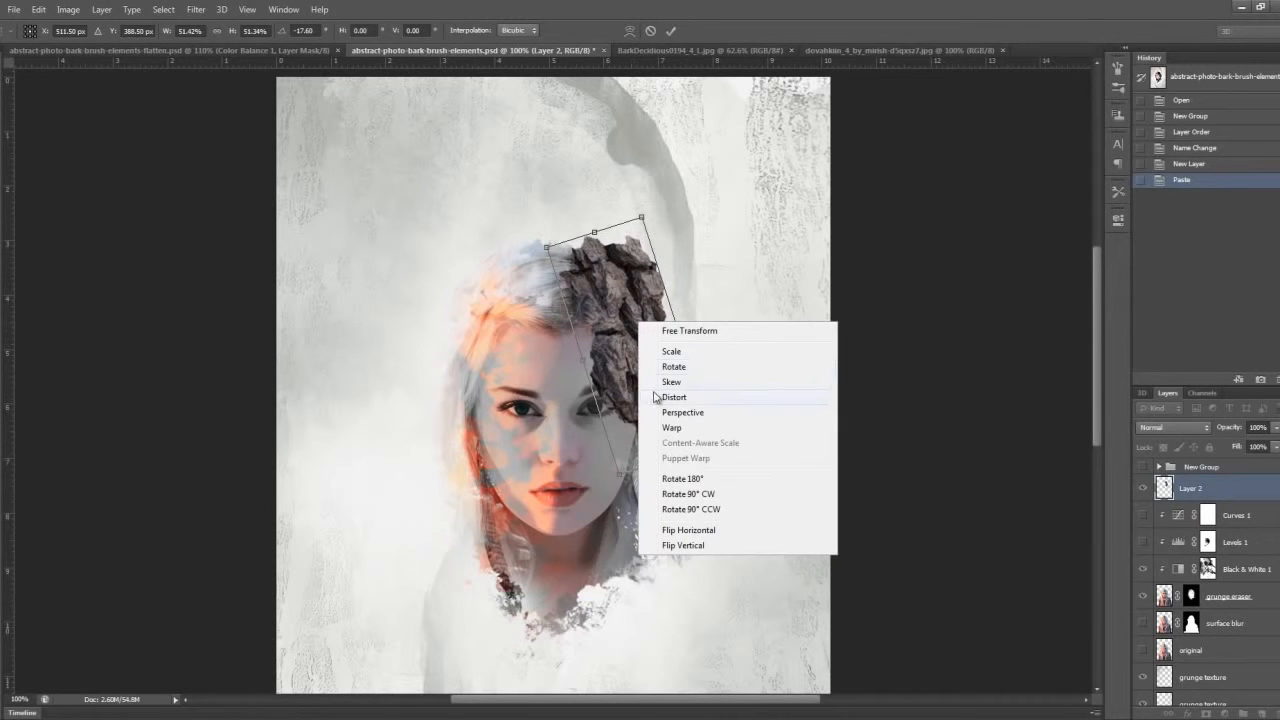
{"action": "left_click", "coordinate": [628, 327]}
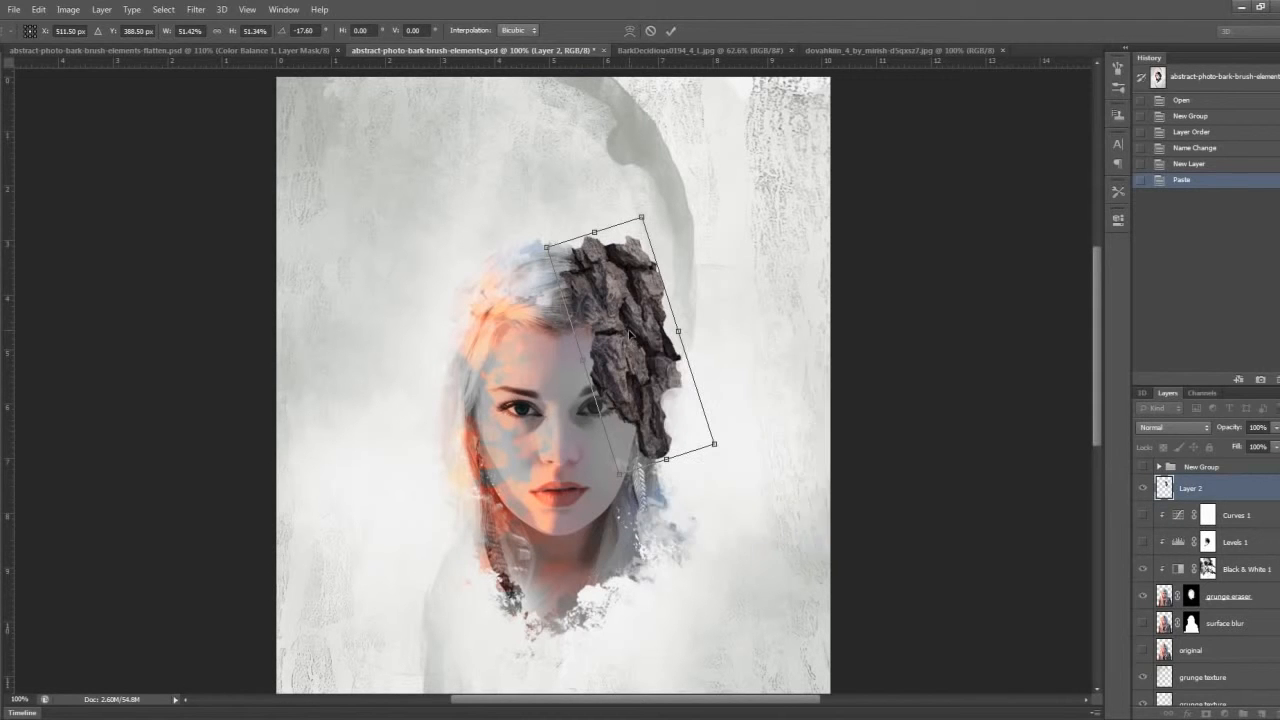
{"action": "right_click", "coordinate": [628, 330]}
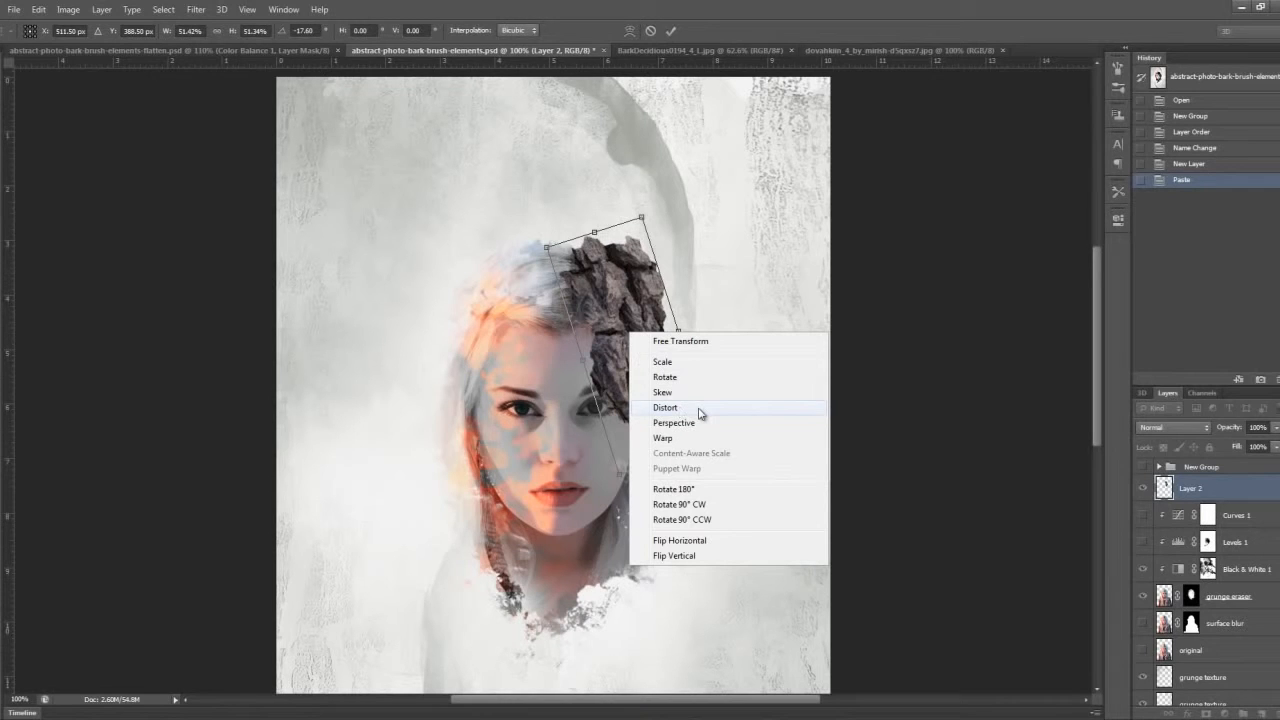
{"action": "left_click", "coordinate": [665, 407]}
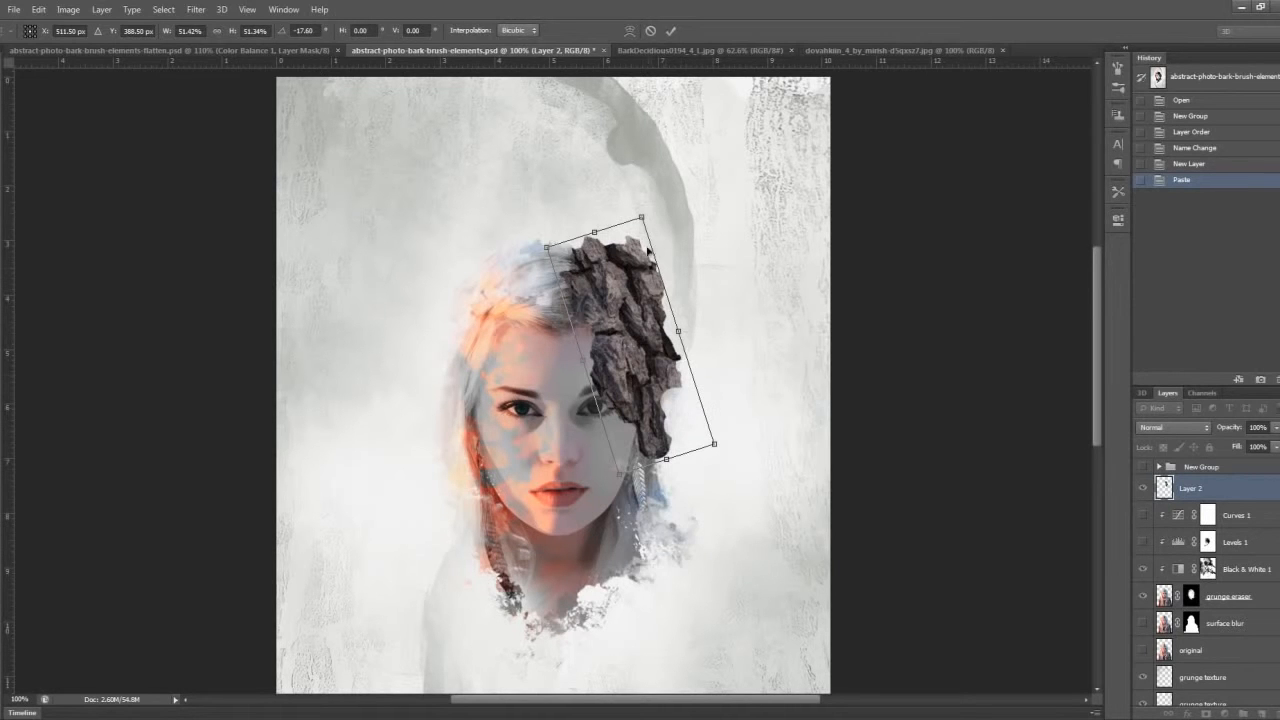
{"action": "left_click_drag", "start_coordinate": [641, 217], "coordinate": [632, 254]}
{"action": "left_click_drag", "start_coordinate": [622, 475], "coordinate": [632, 463]}
{"action": "left_click_drag", "start_coordinate": [710, 443], "coordinate": [688, 408]}
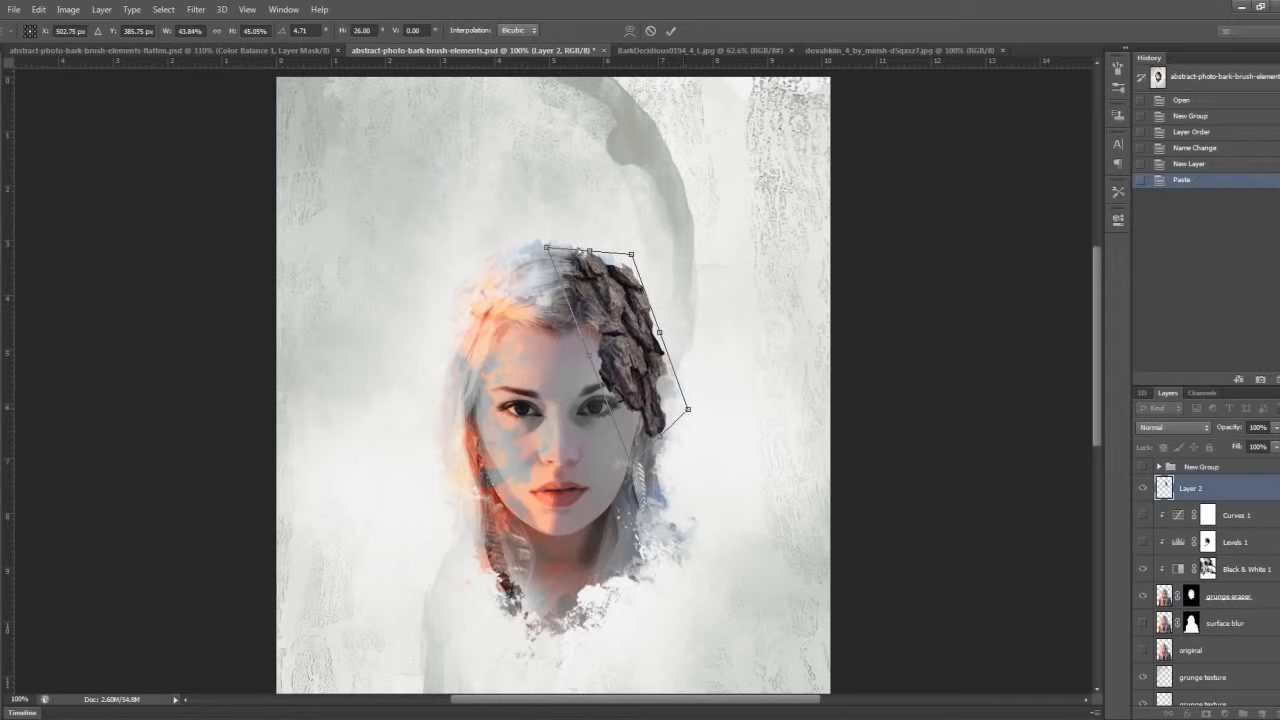
Fine-tune the bark's distorted corners, apply the transform, and nudge the bark slightly right and up along the hairline.
{"action": "mouse_move", "coordinate": [546, 246]}
{"action": "left_mouse_down"}
{"action": "mouse_move", "coordinate": [626, 257]}
{"action": "mouse_move", "coordinate": [549, 259]}
{"action": "left_mouse_up"}
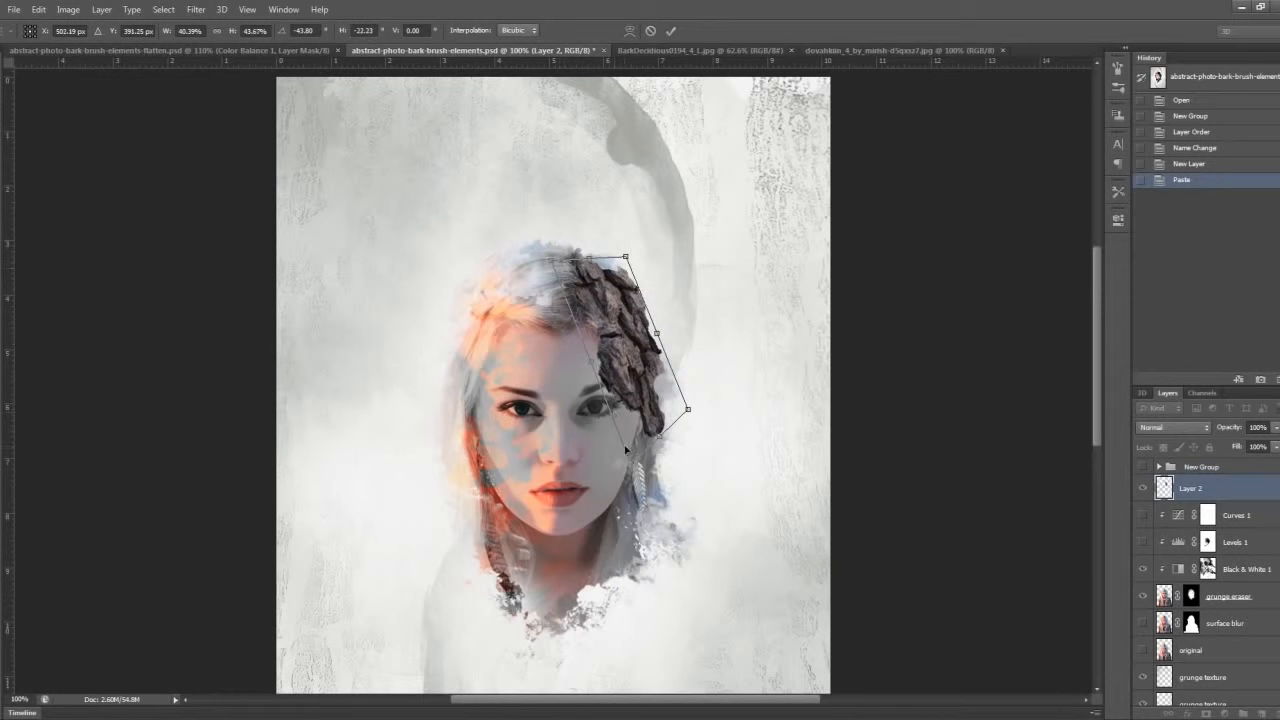
{"action": "left_click_drag", "start_coordinate": [627, 462], "coordinate": [622, 456]}
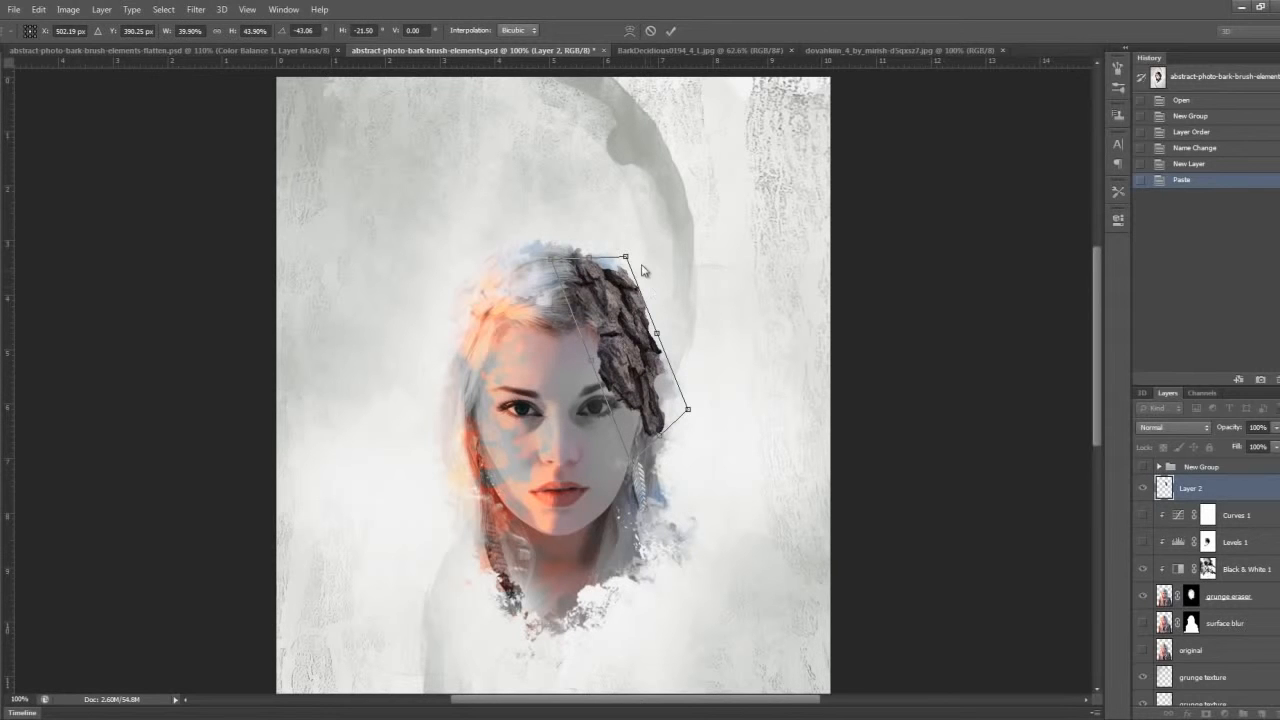
{"action": "left_click_drag", "start_coordinate": [629, 260], "coordinate": [632, 265]}
{"action": "left_click_drag", "start_coordinate": [631, 266], "coordinate": [624, 266]}
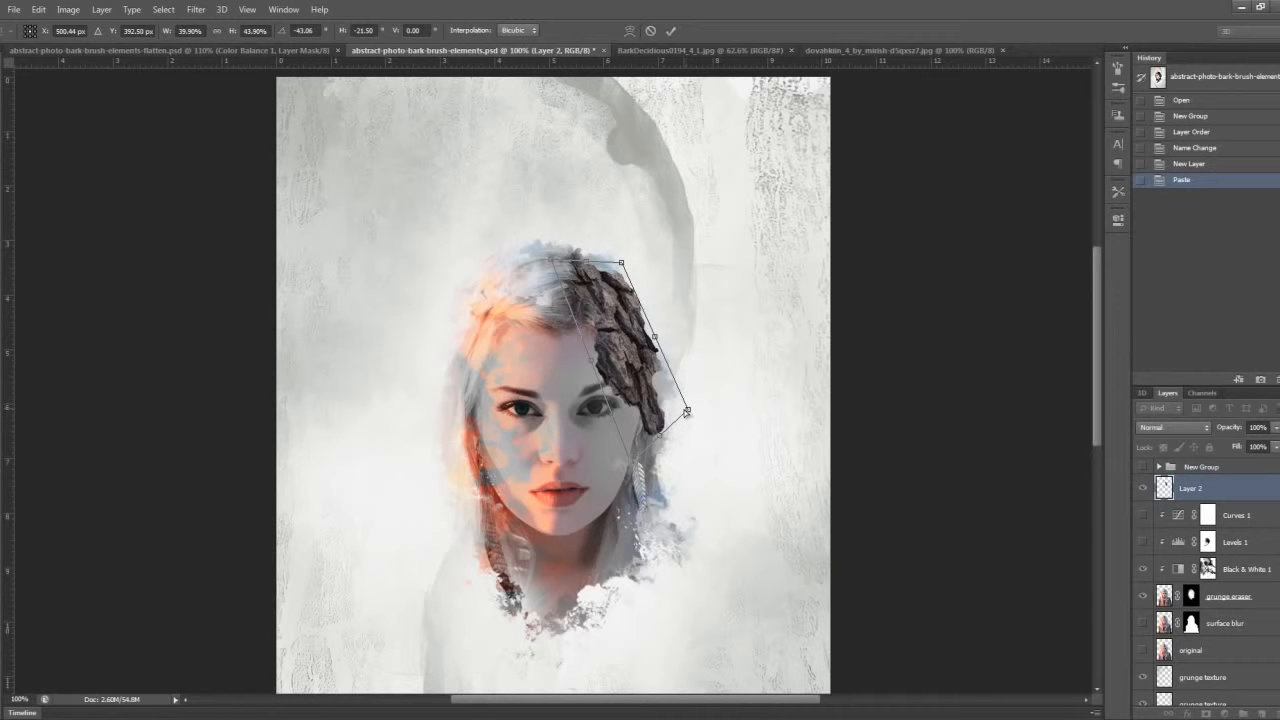
{"action": "key", "text": "Return"}
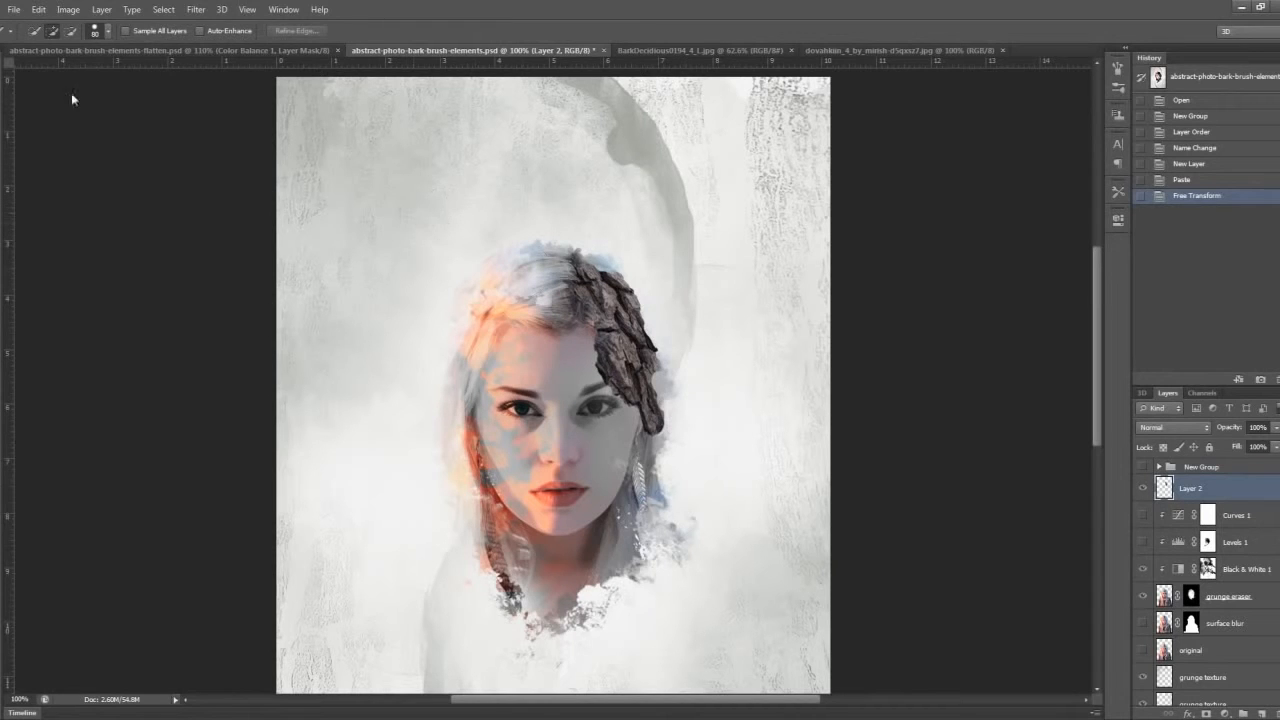
{"action": "key", "text": "v"}
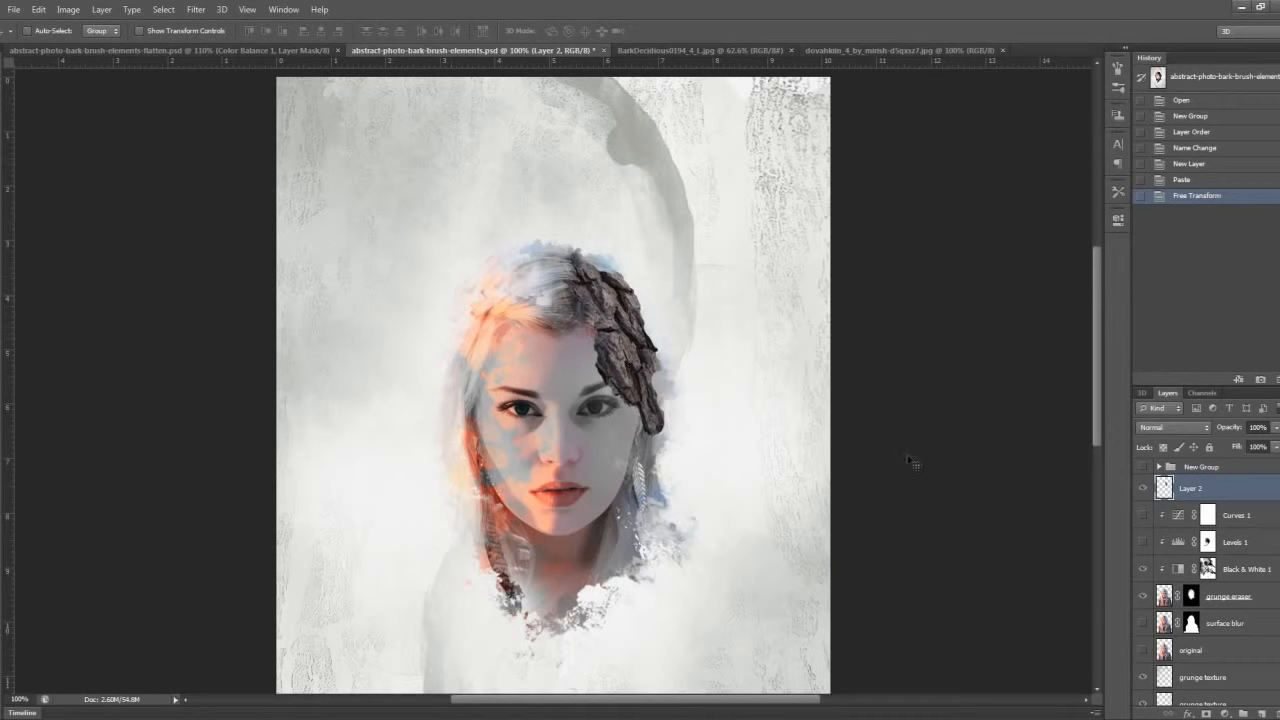
{"action": "left_click_drag", "start_coordinate": [638, 347], "coordinate": [643, 346]}
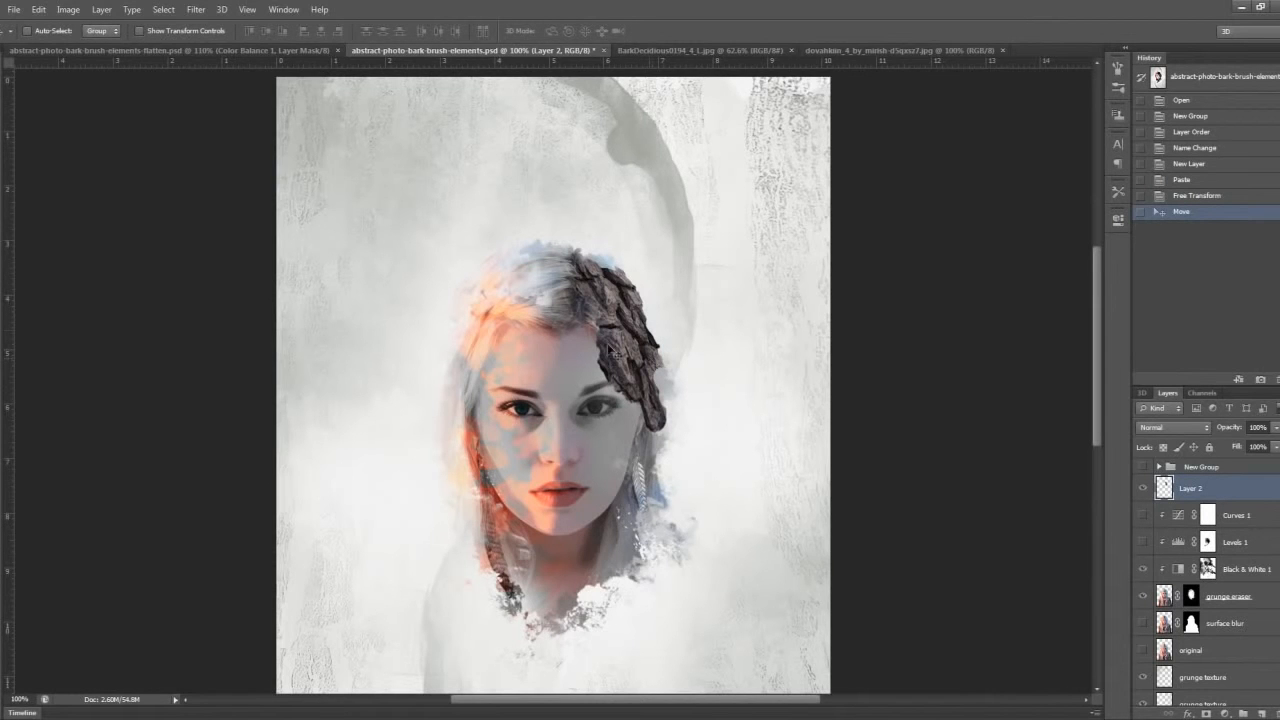
Load the outline of the bark on Layer 2 as a selection.
{"action": "scroll", "coordinate": [597, 333], "scroll_direction": "up", "scroll_amount": 10}
{"action": "key", "text": "alt"}
{"action": "scroll", "coordinate": [622, 365], "scroll_direction": "down", "scroll_amount": 3}
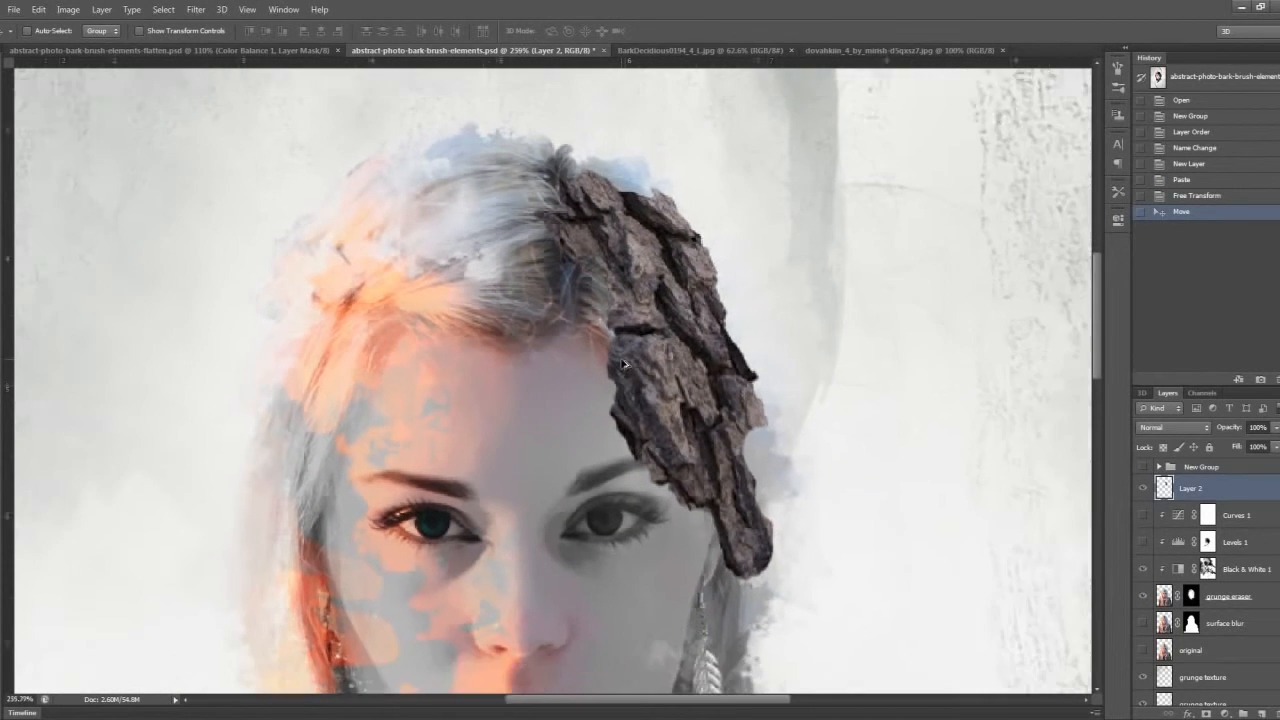
{"action": "scroll", "coordinate": [622, 365], "scroll_direction": "down", "scroll_amount": 2}
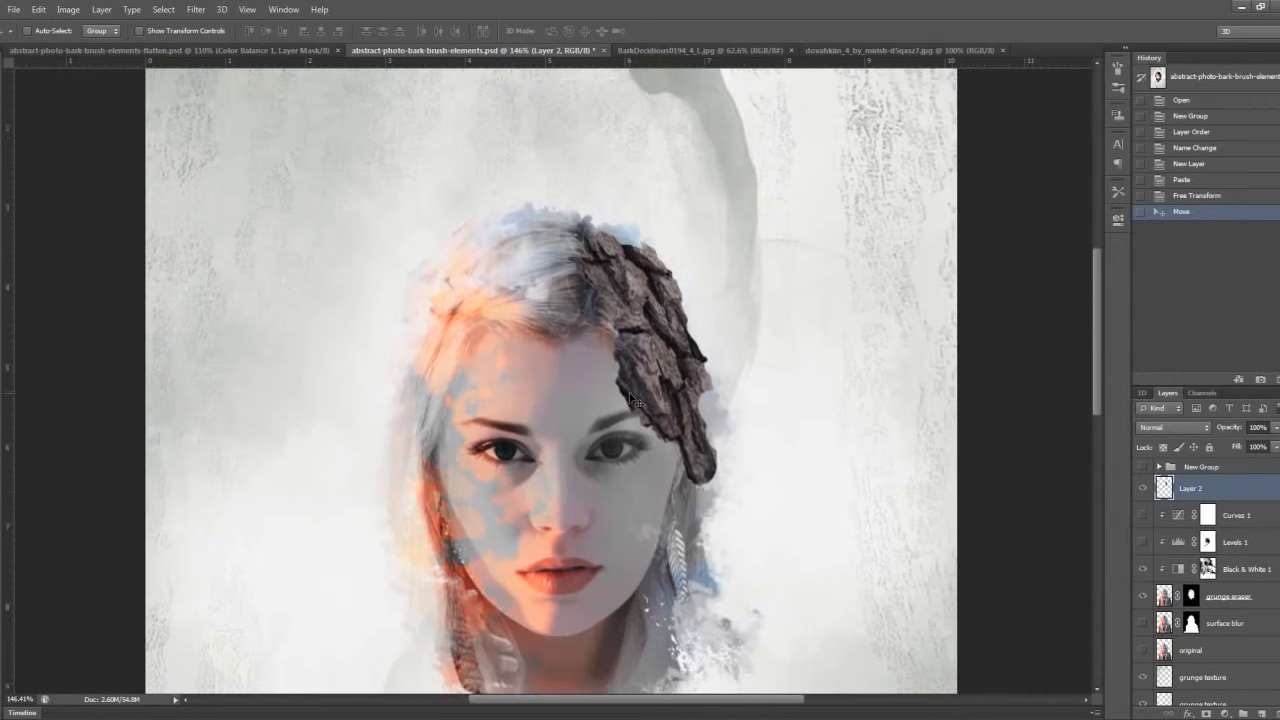
{"action": "scroll", "coordinate": [635, 396], "scroll_direction": "down", "scroll_amount": 1}
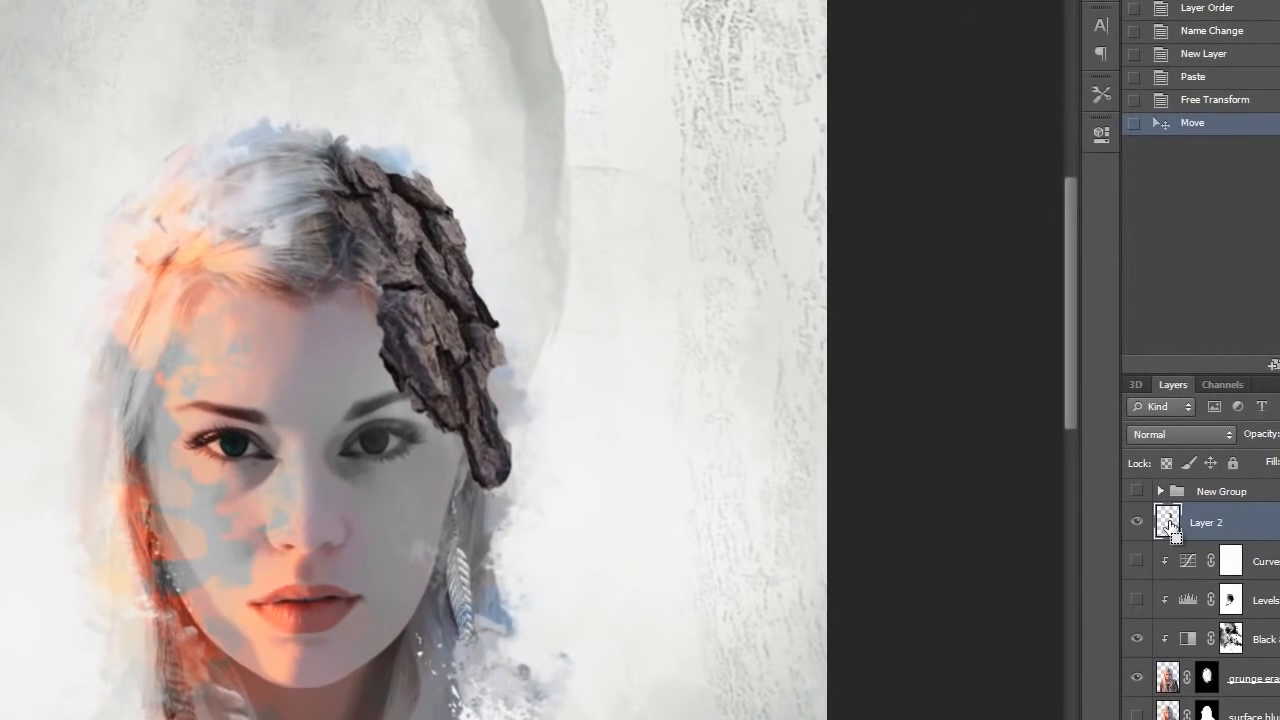
{"action": "left_click", "coordinate": [1165, 489], "text": "ctrl"}
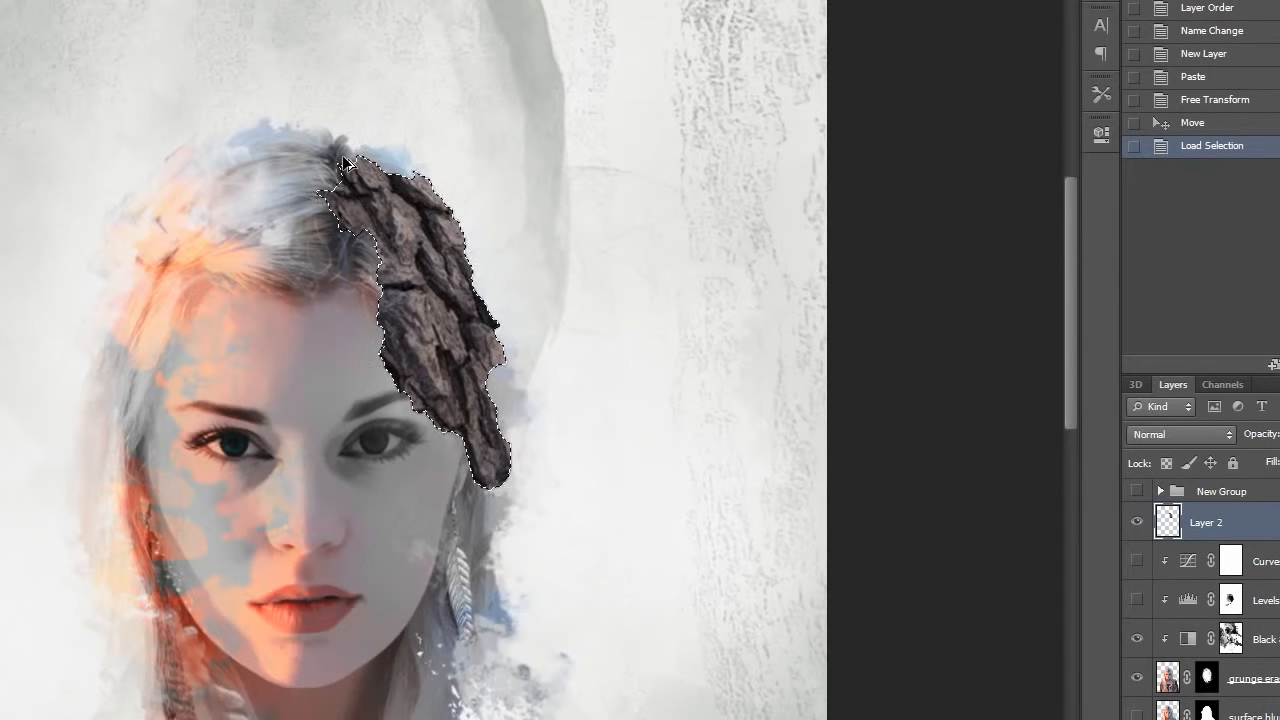
Refine the selection's edge with radius 1.7 px, smooth 5, contrast 64% and shift edge -12%.
{"action": "key", "text": "ctrl+alt+r"}
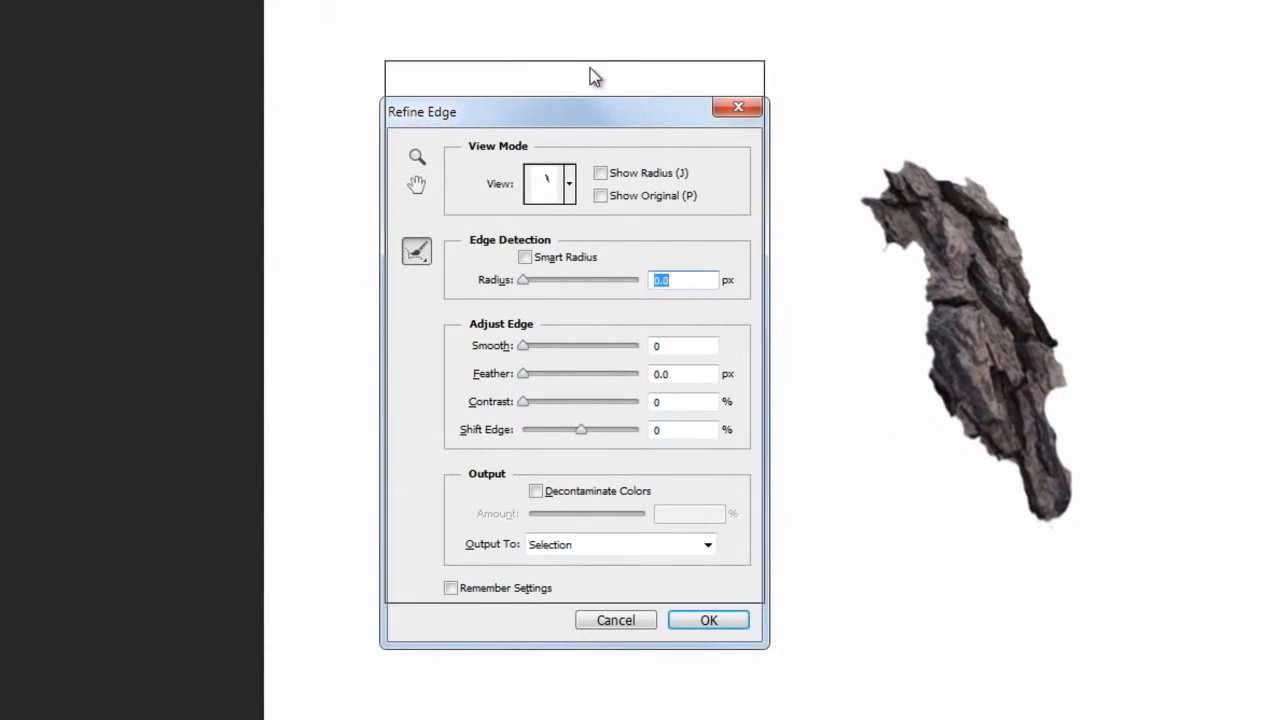
{"action": "left_click_drag", "start_coordinate": [590, 112], "coordinate": [591, 62]}
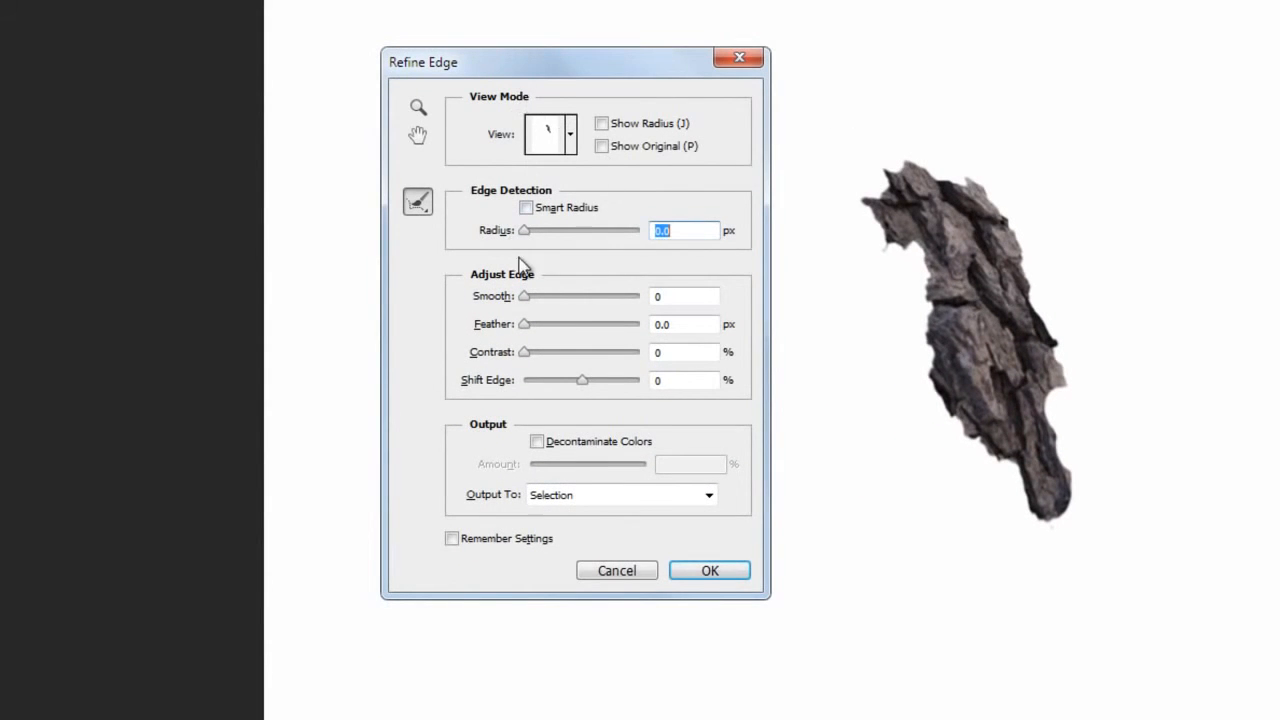
{"action": "left_click_drag", "start_coordinate": [523, 352], "coordinate": [557, 354]}
{"action": "left_click", "coordinate": [531, 297]}
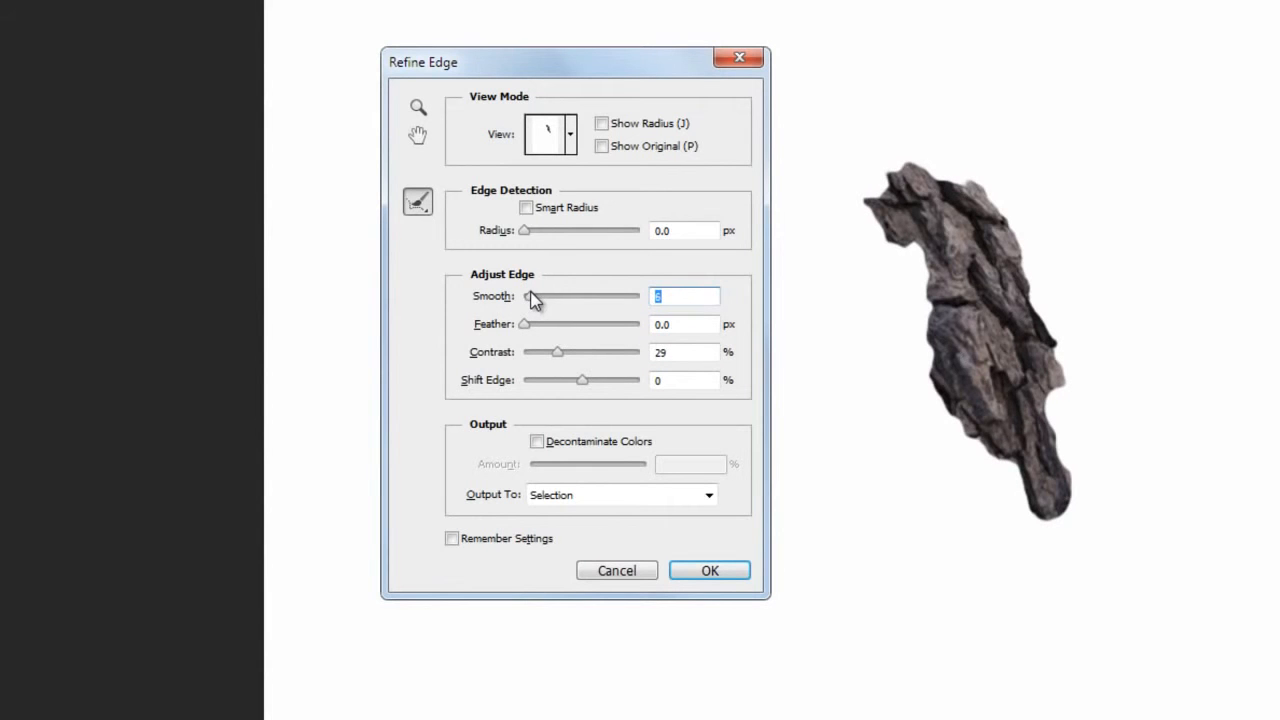
{"action": "left_click_drag", "start_coordinate": [557, 353], "coordinate": [555, 353]}
{"action": "left_click_drag", "start_coordinate": [527, 294], "coordinate": [529, 296]}
{"action": "left_click_drag", "start_coordinate": [524, 232], "coordinate": [535, 229]}
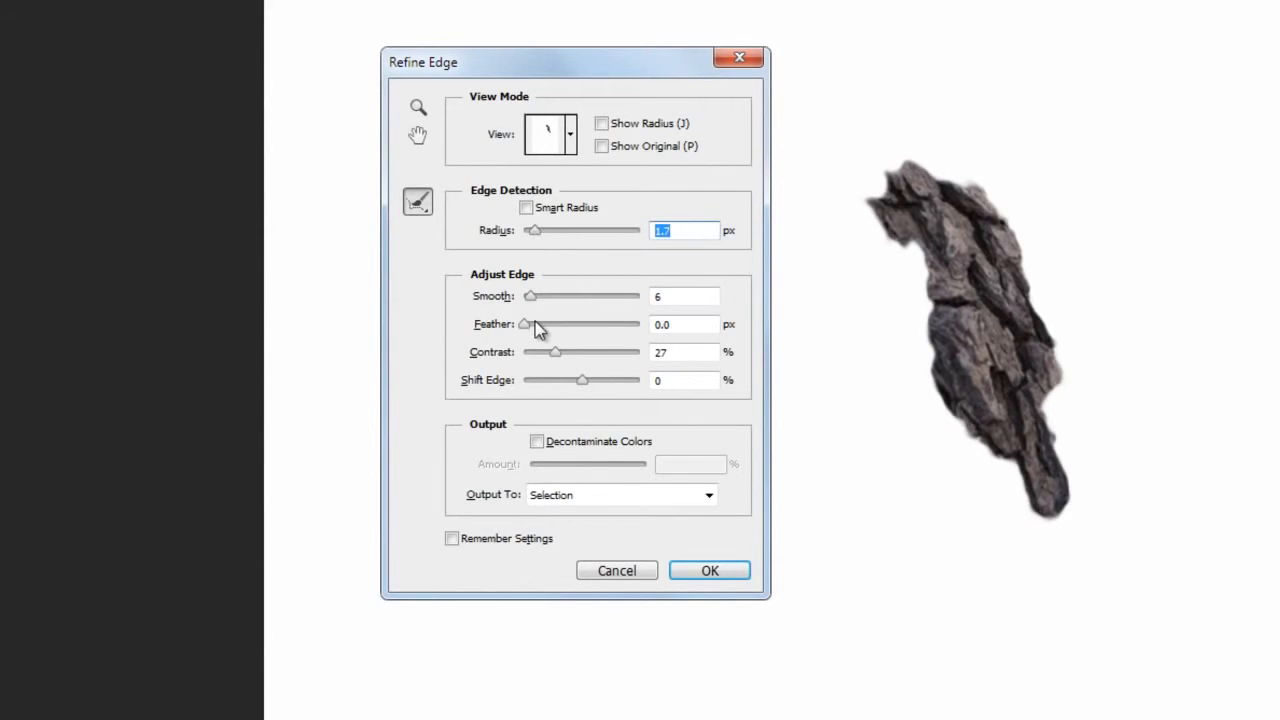
{"action": "left_click", "coordinate": [551, 350]}
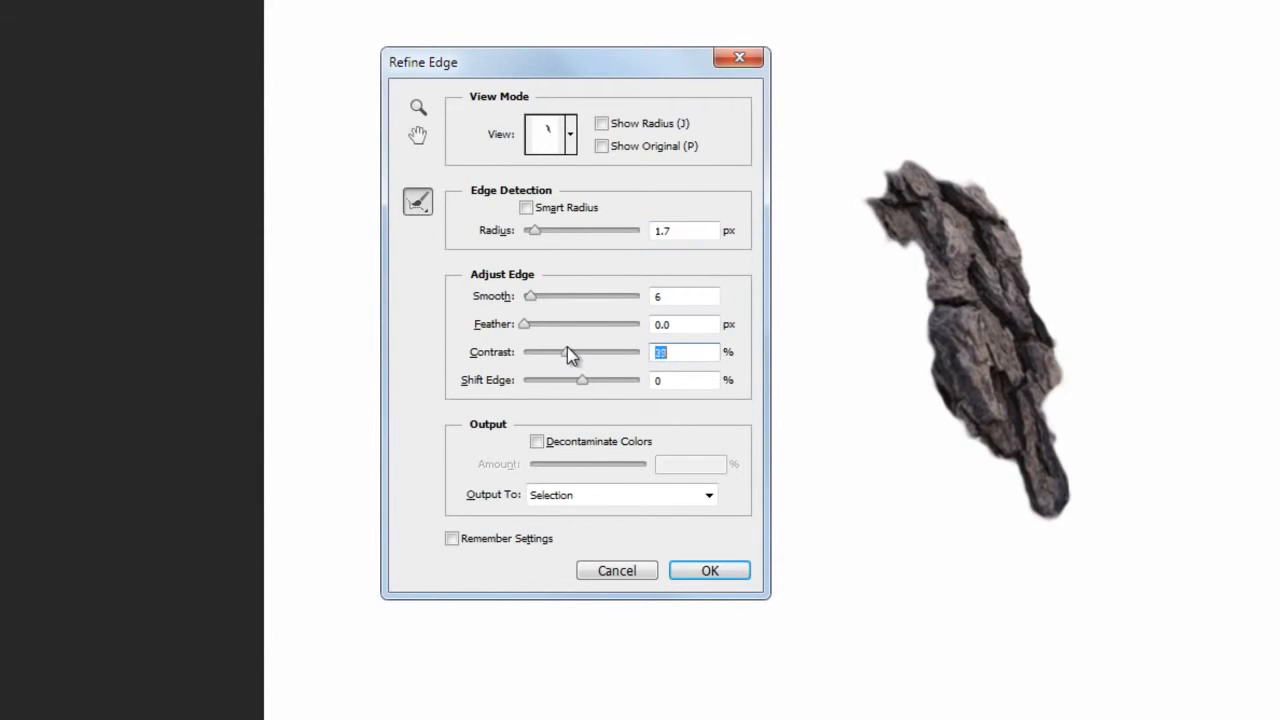
{"action": "left_click_drag", "start_coordinate": [531, 298], "coordinate": [521, 301]}
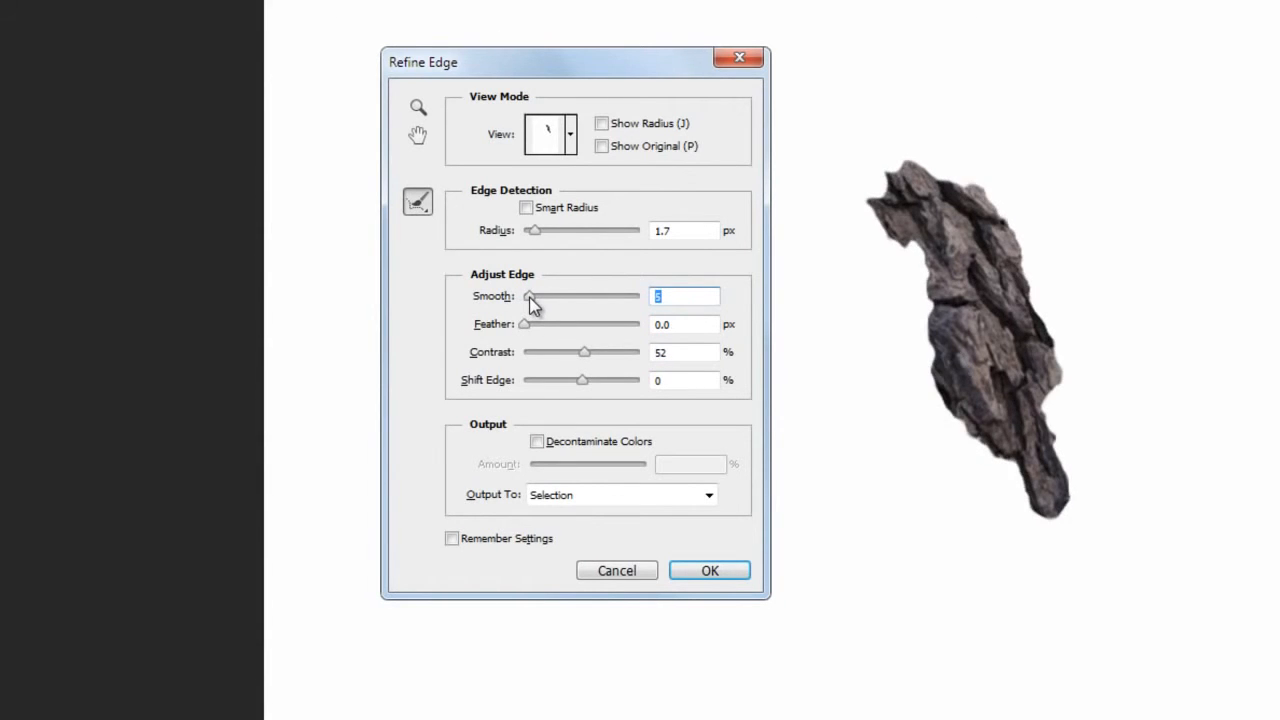
{"action": "left_click", "coordinate": [584, 352]}
{"action": "left_click_drag", "start_coordinate": [590, 352], "coordinate": [579, 388]}
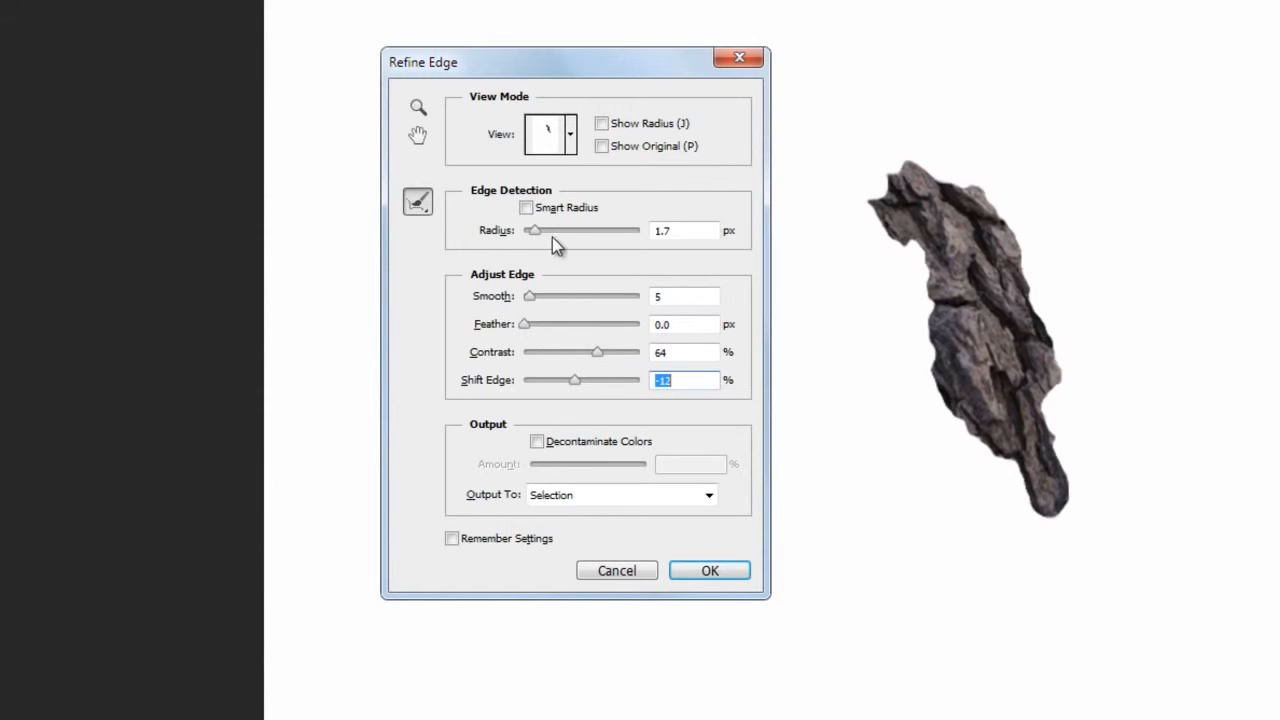
{"action": "left_click_drag", "start_coordinate": [536, 231], "coordinate": [537, 240]}
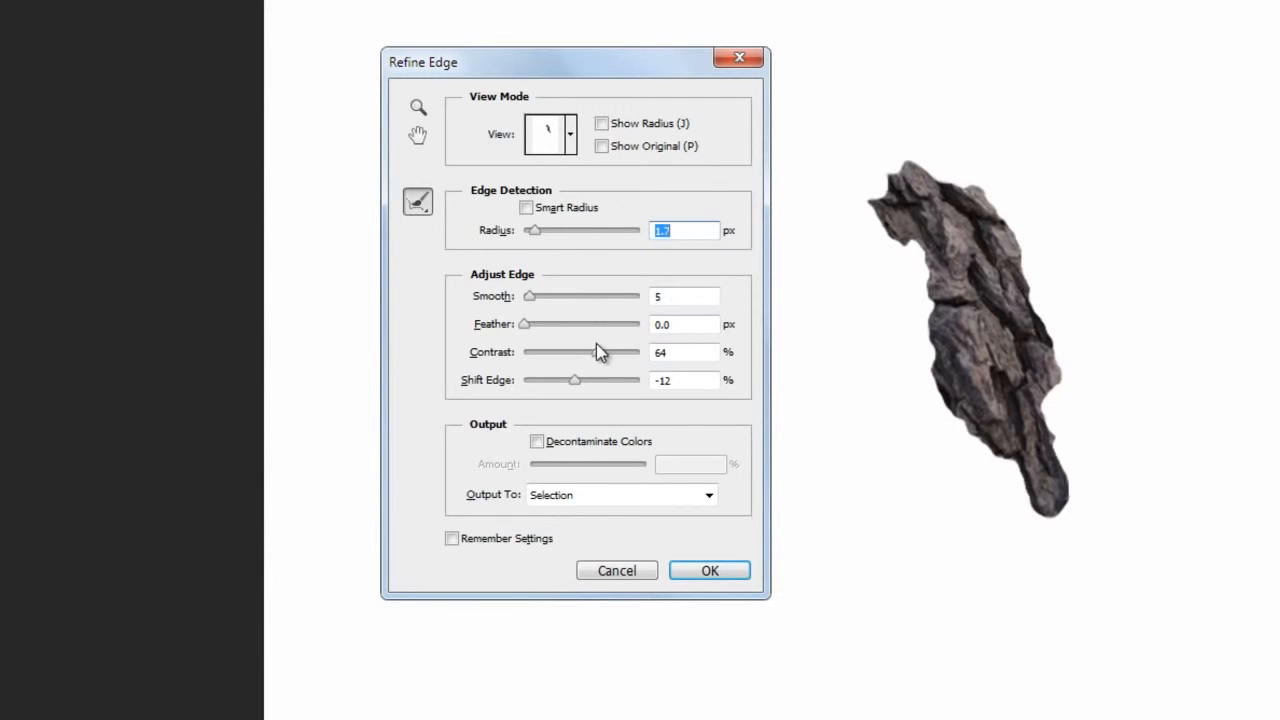
Set the edge contrast to 48% and the radius to 16.4 px, and apply the refined edge to the selection.
{"action": "left_click_drag", "start_coordinate": [598, 350], "coordinate": [579, 353]}
{"action": "mouse_move", "coordinate": [536, 238]}
{"action": "left_mouse_down"}
{"action": "mouse_move", "coordinate": [582, 228]}
{"action": "mouse_move", "coordinate": [571, 240]}
{"action": "left_mouse_up"}
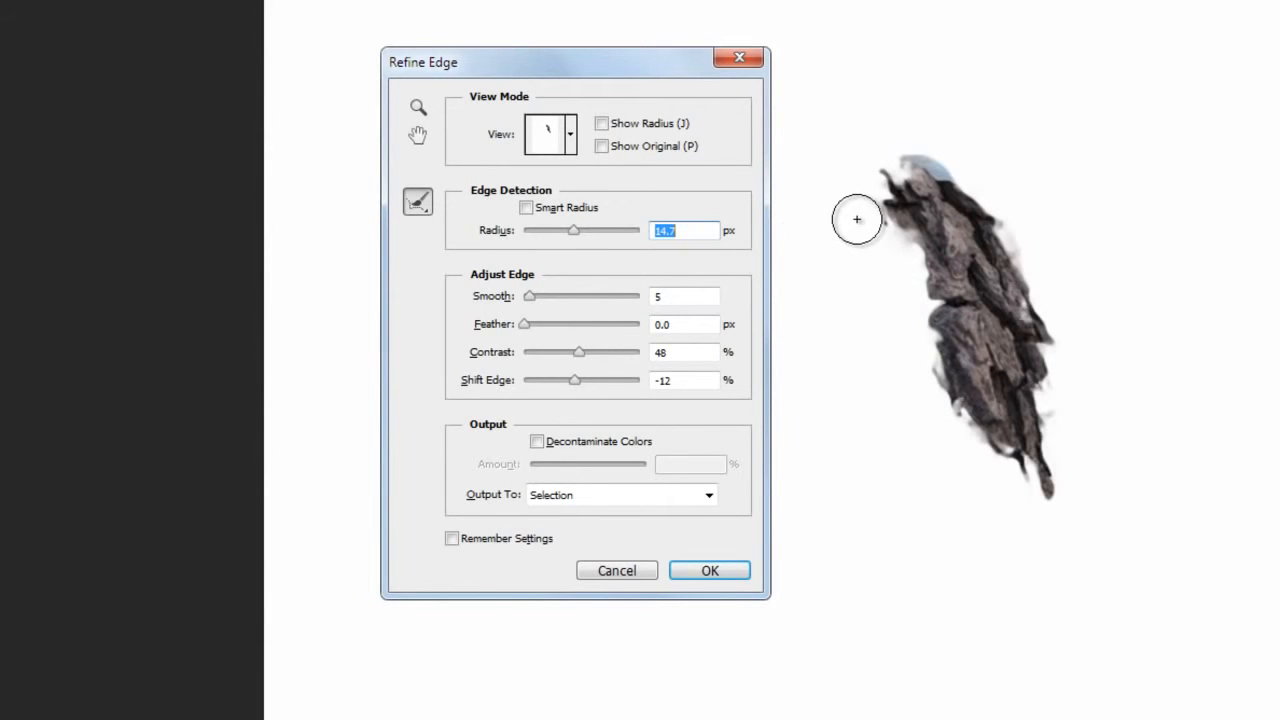
{"action": "left_click_drag", "start_coordinate": [574, 230], "coordinate": [578, 236]}
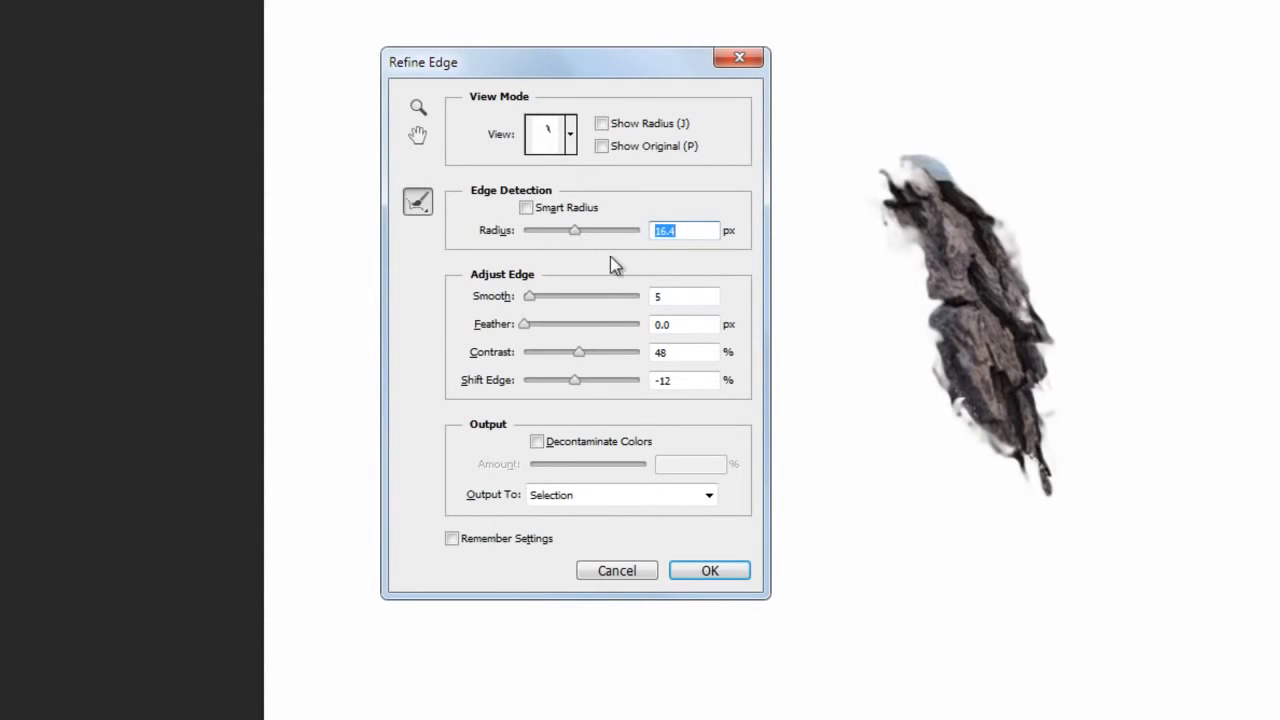
{"action": "left_click", "coordinate": [704, 232]}
{"action": "left_click", "coordinate": [695, 569]}
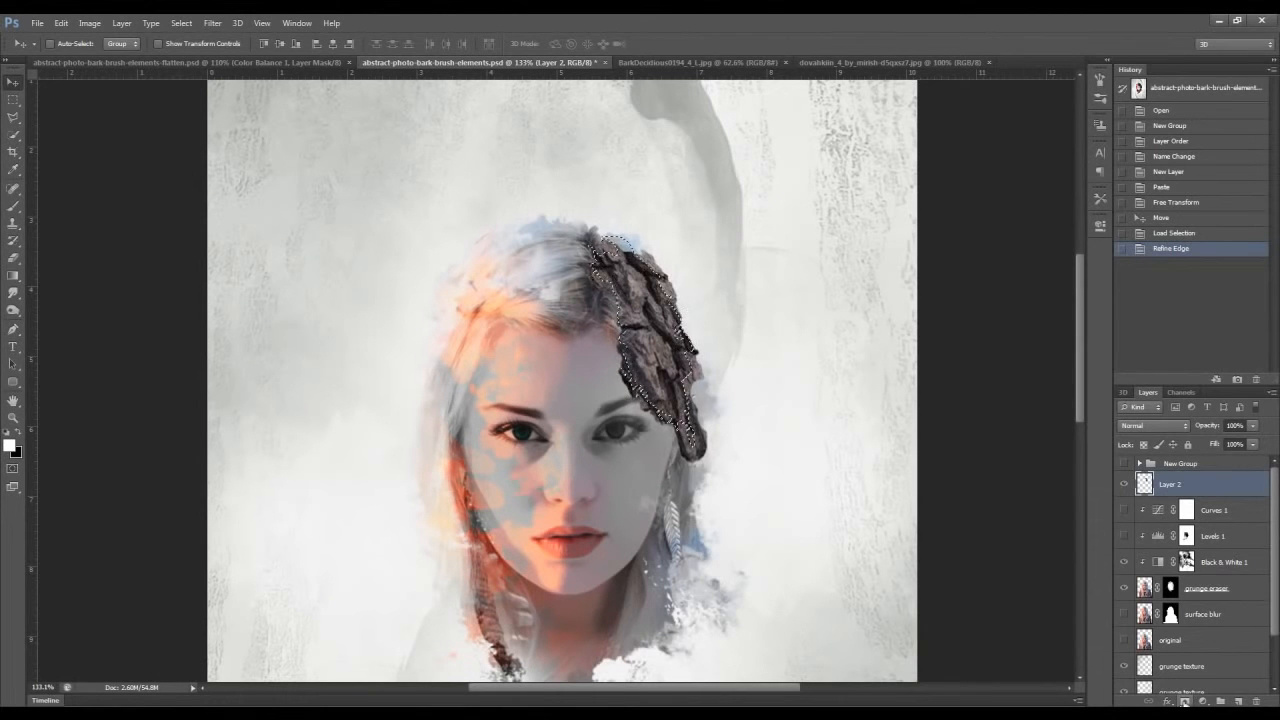
Mask Layer 2 with the refined selection and move the bark slightly down and right along the woman's hair.
{"action": "left_click", "coordinate": [1184, 700]}
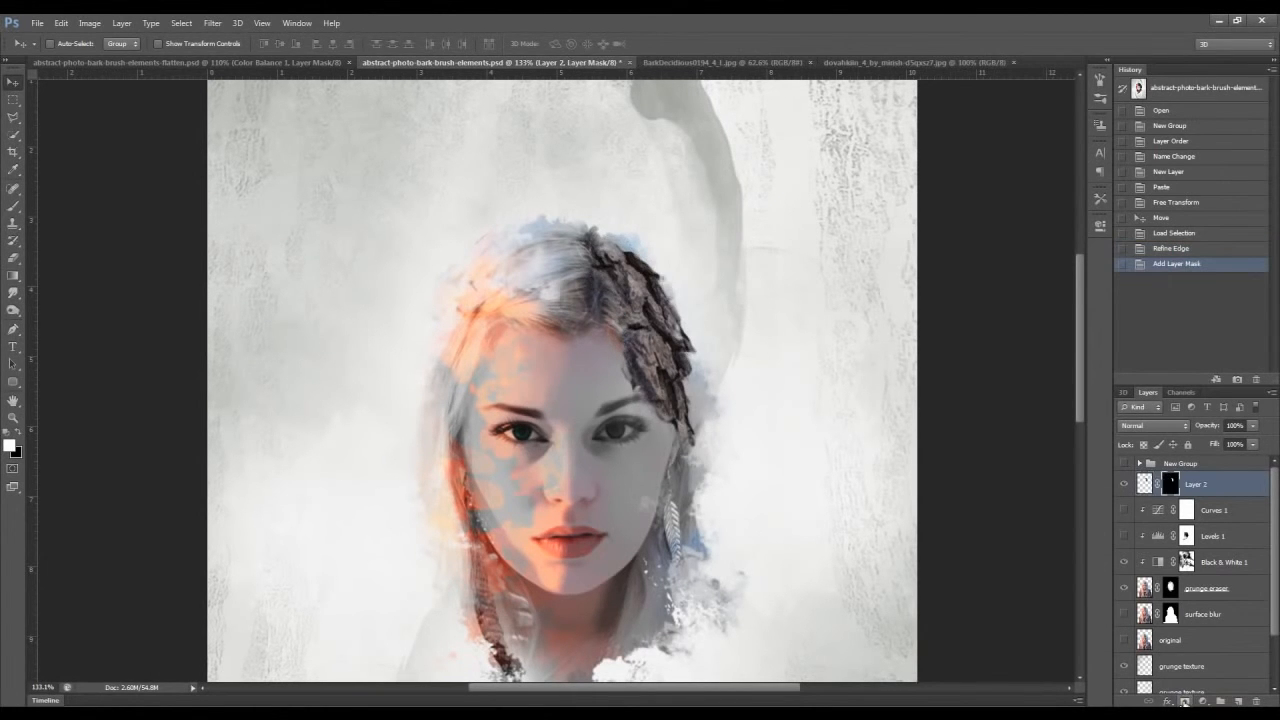
{"action": "scroll", "coordinate": [700, 380], "scroll_direction": "up", "scroll_amount": 6}
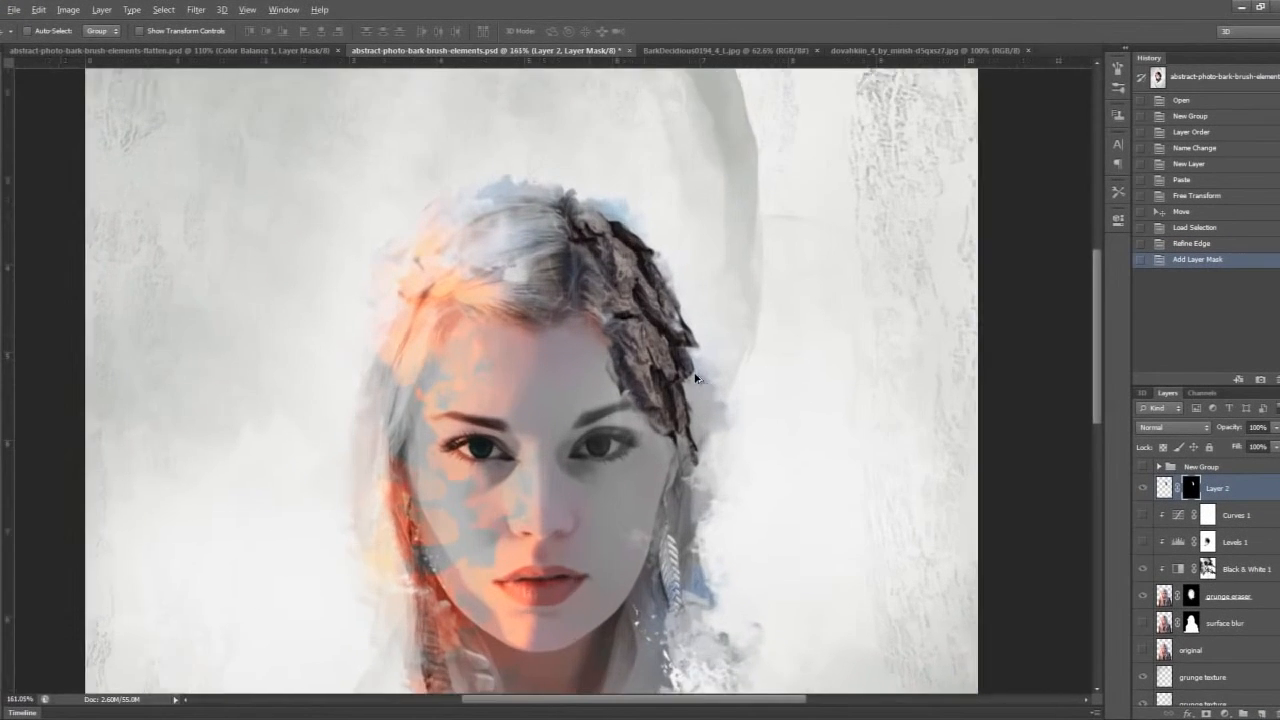
{"action": "scroll", "coordinate": [693, 380], "scroll_direction": "up", "scroll_amount": 1}
{"action": "scroll", "coordinate": [680, 390], "scroll_direction": "down", "scroll_amount": 4}
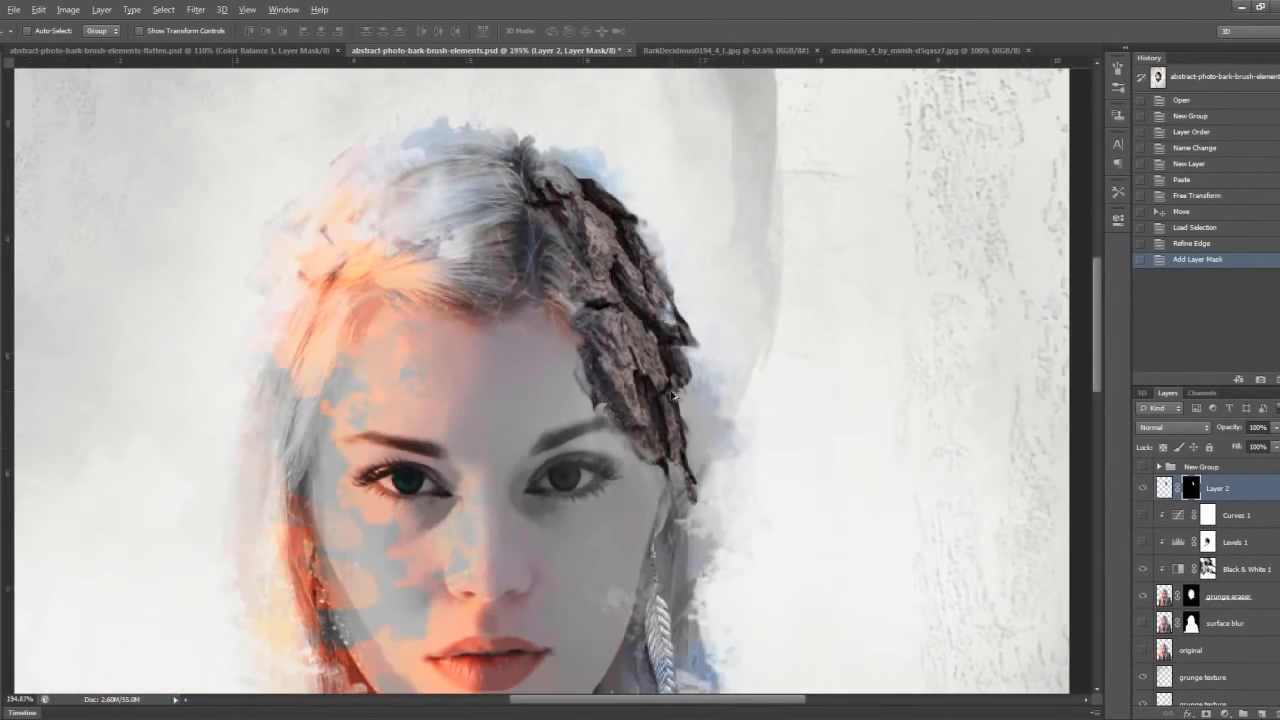
{"action": "scroll", "coordinate": [670, 395], "scroll_direction": "down", "scroll_amount": 1}
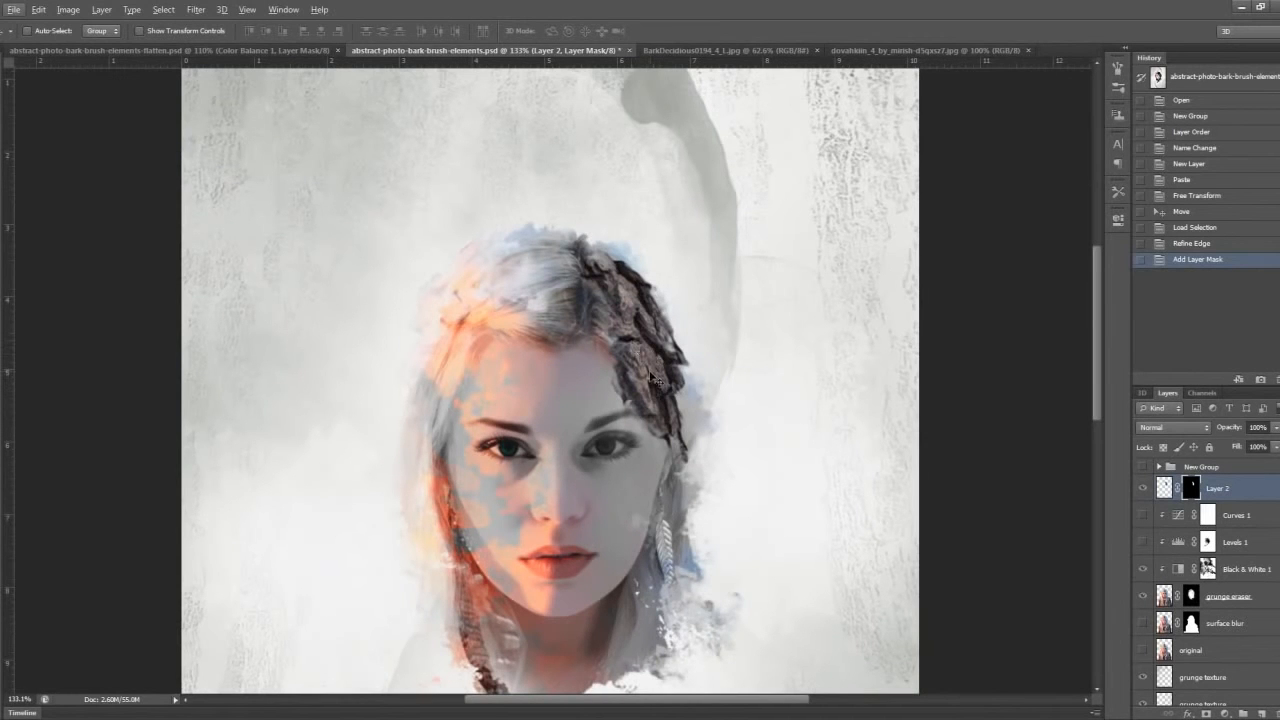
{"action": "scroll", "coordinate": [680, 420], "scroll_direction": "up", "scroll_amount": 1}
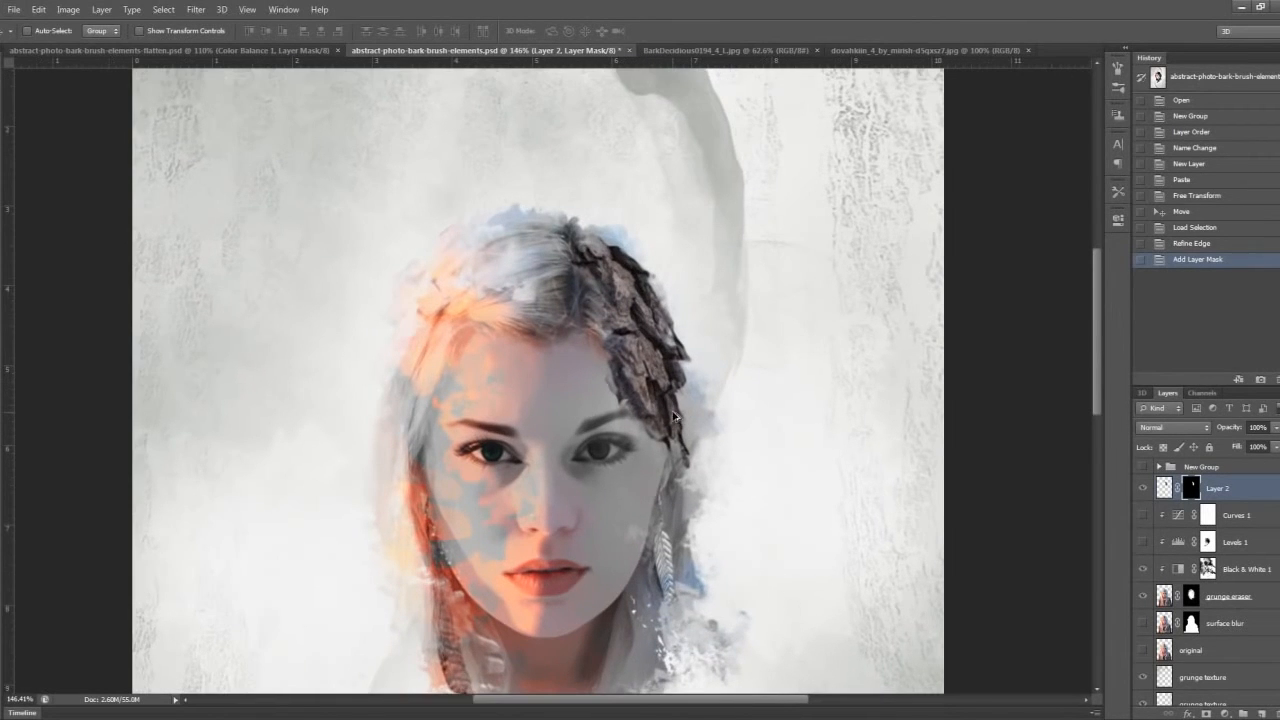
{"action": "left_click_drag", "start_coordinate": [680, 420], "coordinate": [692, 442]}
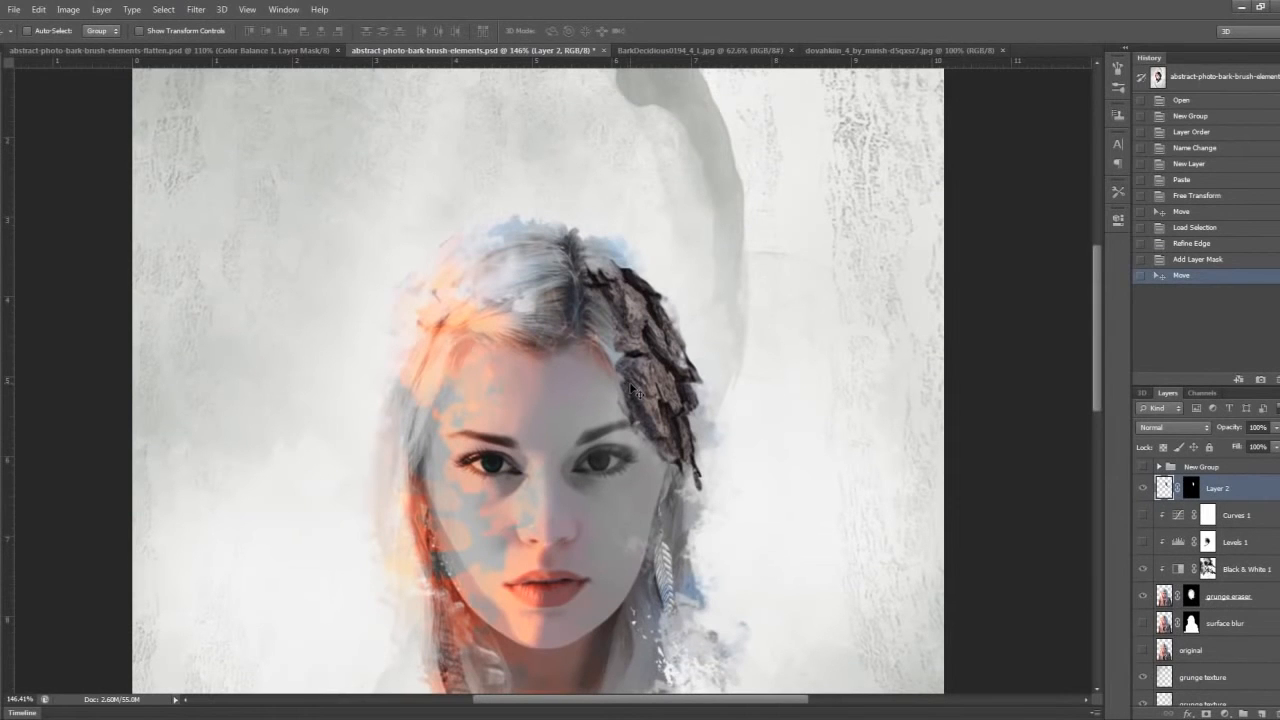
Convert the bark on Layer 2 to black and white using the automatic colour mix.
{"action": "left_click", "coordinate": [68, 10]}
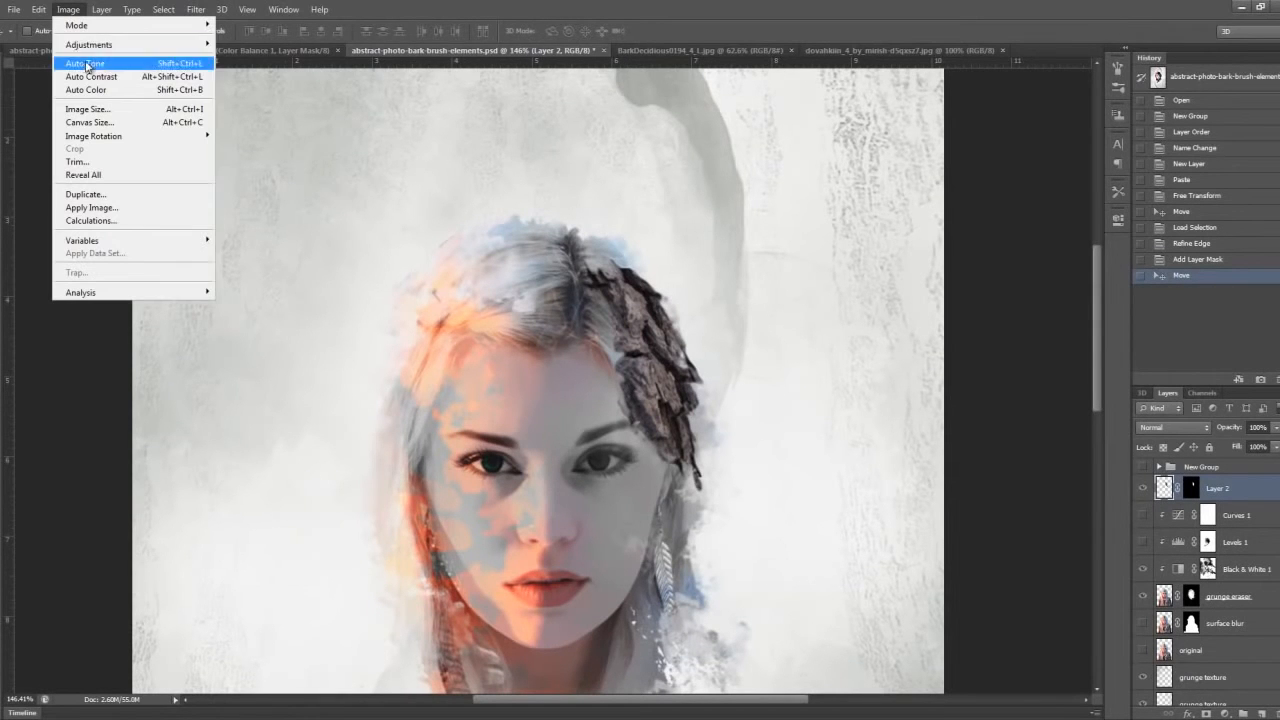
{"action": "mouse_move", "coordinate": [101, 51]}
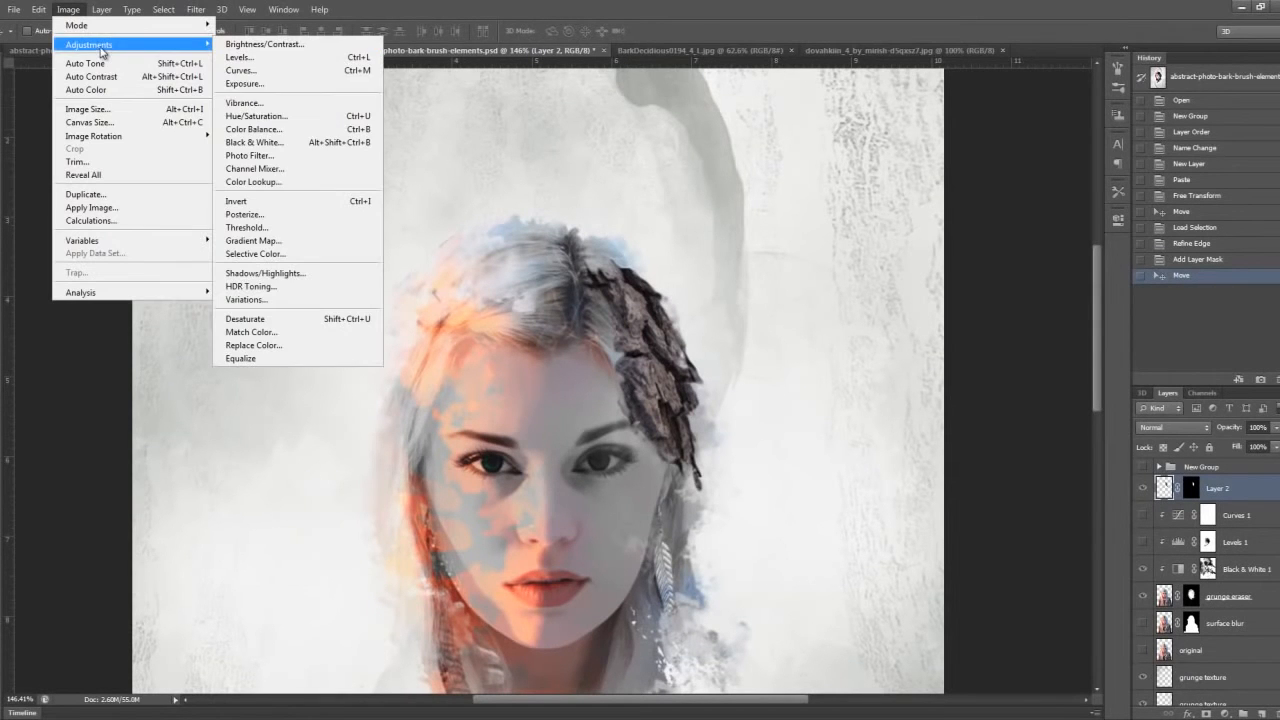
{"action": "left_click", "coordinate": [303, 144]}
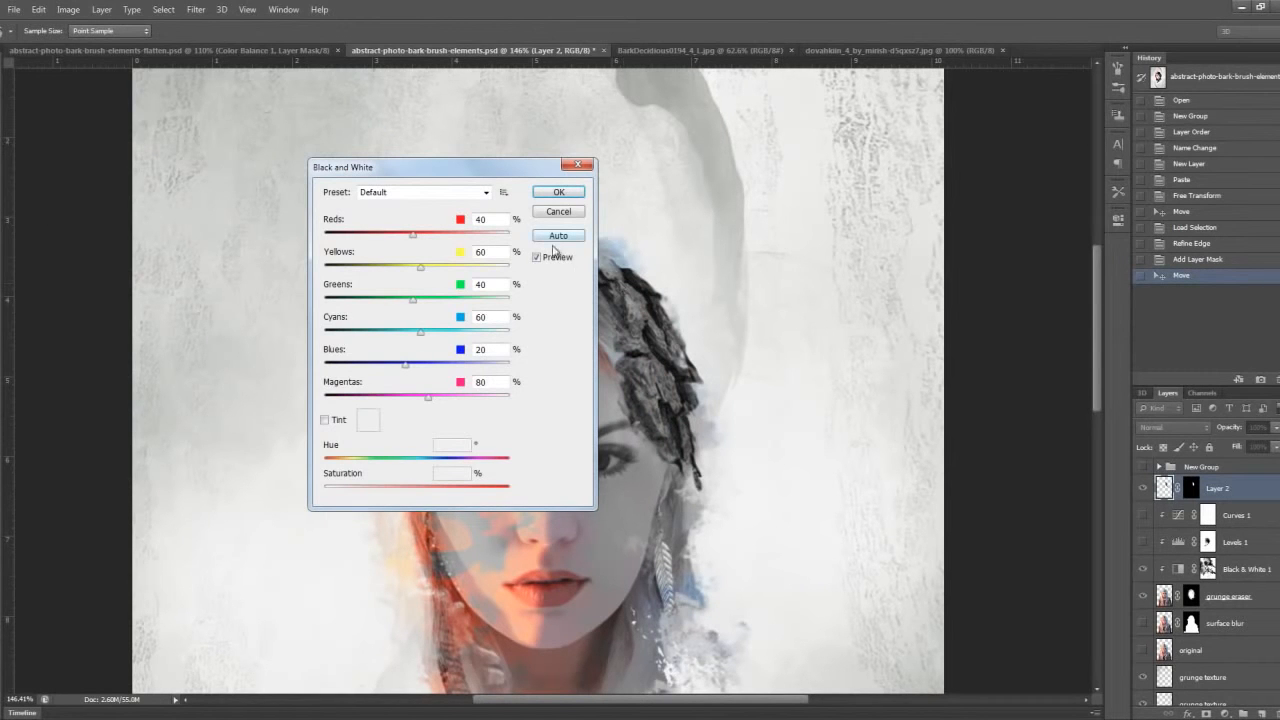
{"action": "left_click", "coordinate": [538, 240]}
{"action": "left_click_drag", "start_coordinate": [488, 168], "coordinate": [446, 198]}
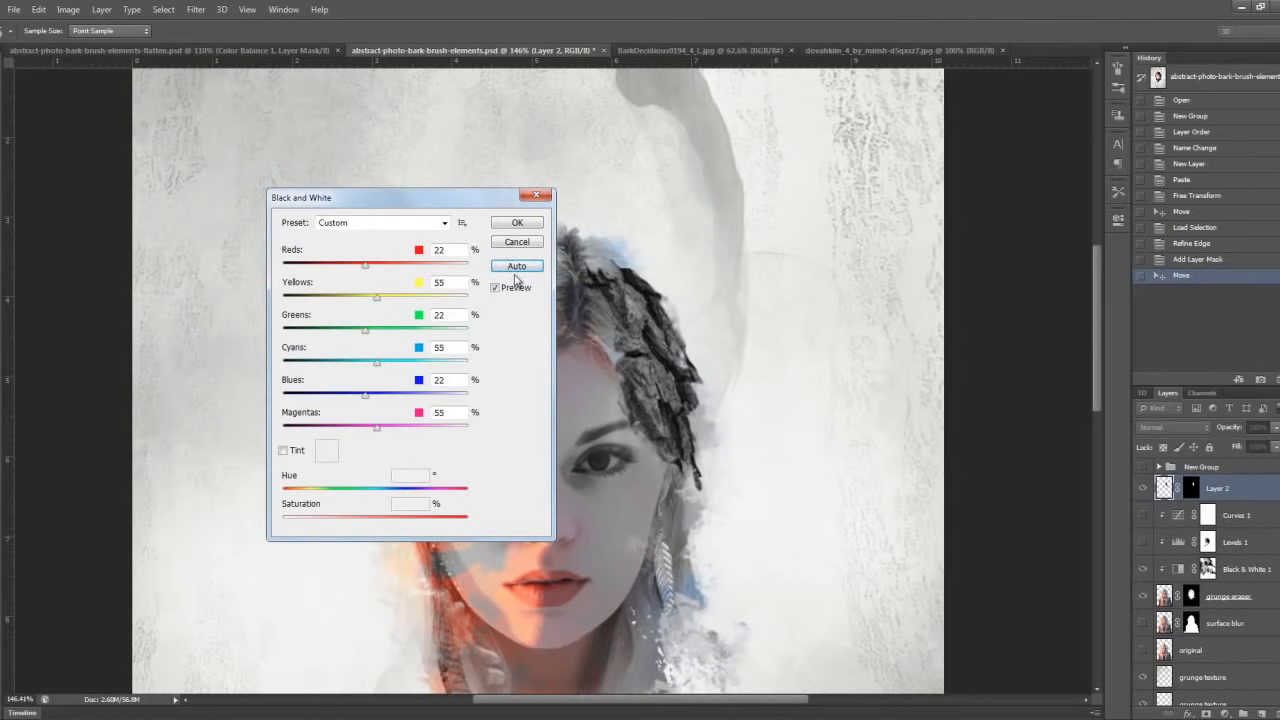
{"action": "left_click", "coordinate": [516, 222]}
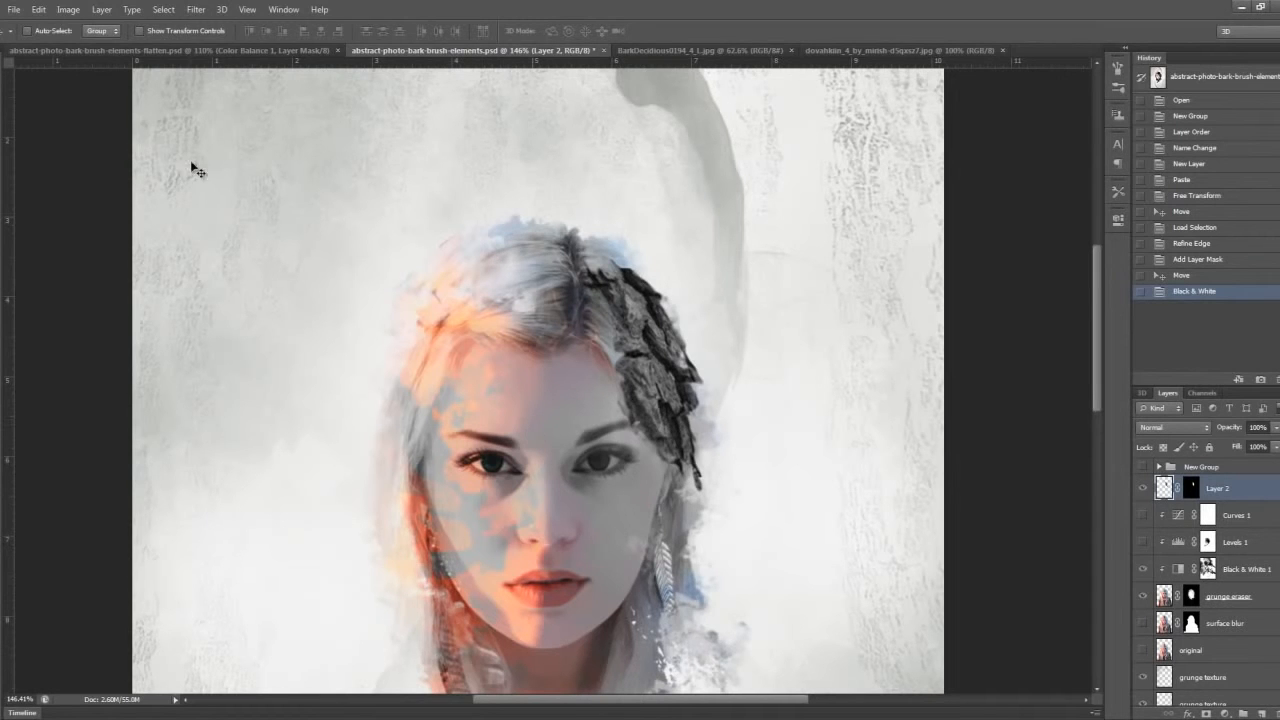
Darken the bark with a Levels adjustment, setting the black input to 25 and the midtones to 0.93.
{"action": "left_click", "coordinate": [68, 9]}
{"action": "mouse_move", "coordinate": [126, 44]}
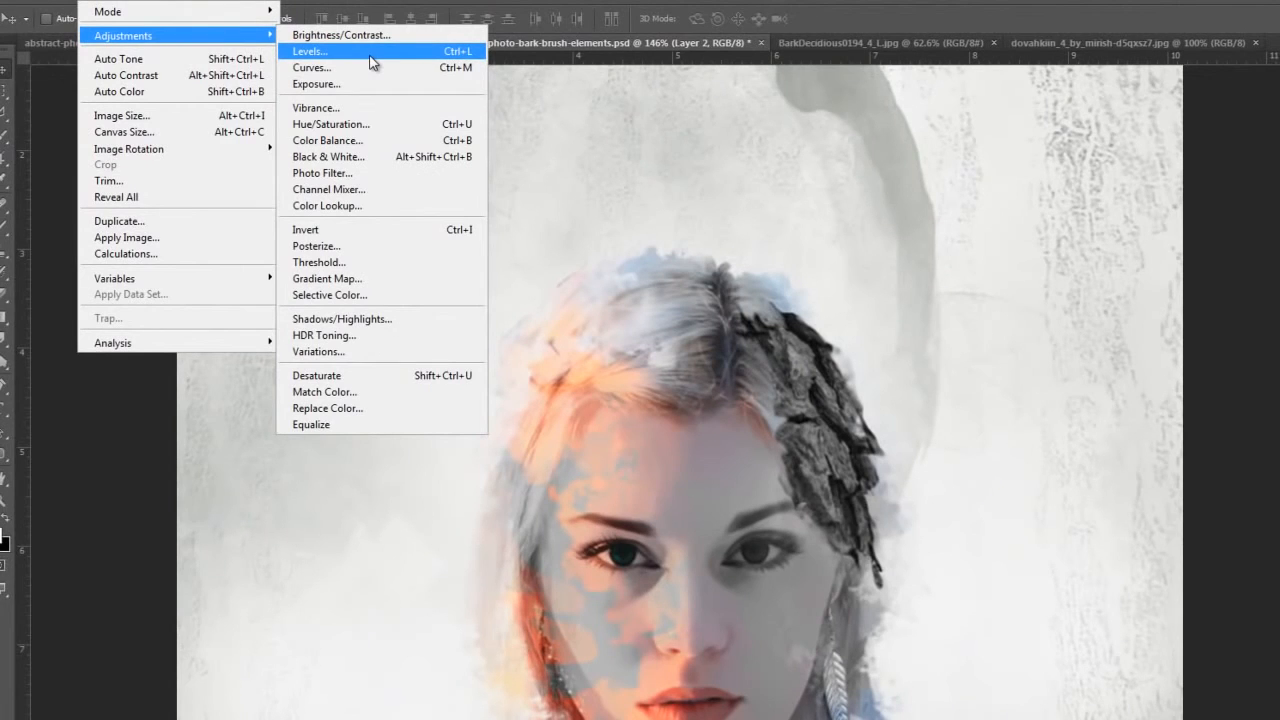
{"action": "left_click", "coordinate": [370, 58]}
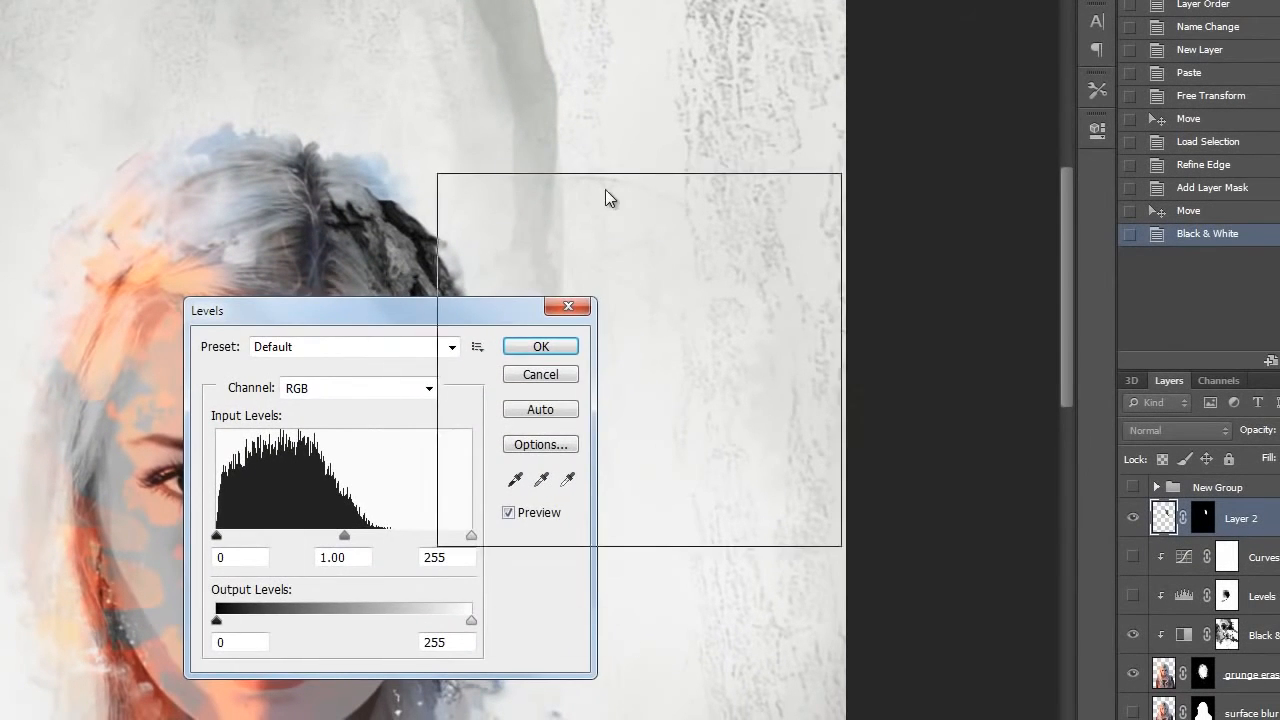
{"action": "left_click_drag", "start_coordinate": [605, 189], "coordinate": [605, 190]}
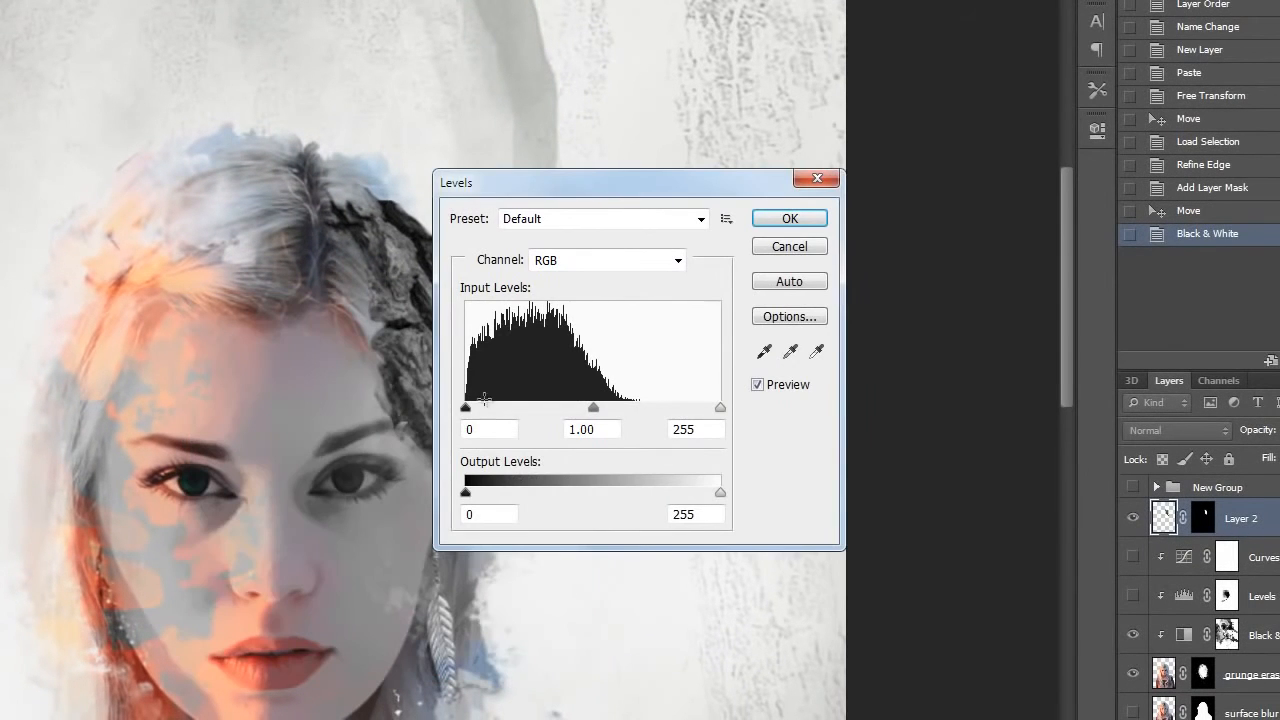
{"action": "left_click_drag", "start_coordinate": [468, 406], "coordinate": [504, 407]}
{"action": "mouse_move", "coordinate": [593, 407]}
{"action": "left_mouse_down"}
{"action": "mouse_move", "coordinate": [628, 407]}
{"action": "mouse_move", "coordinate": [611, 407]}
{"action": "left_mouse_up"}
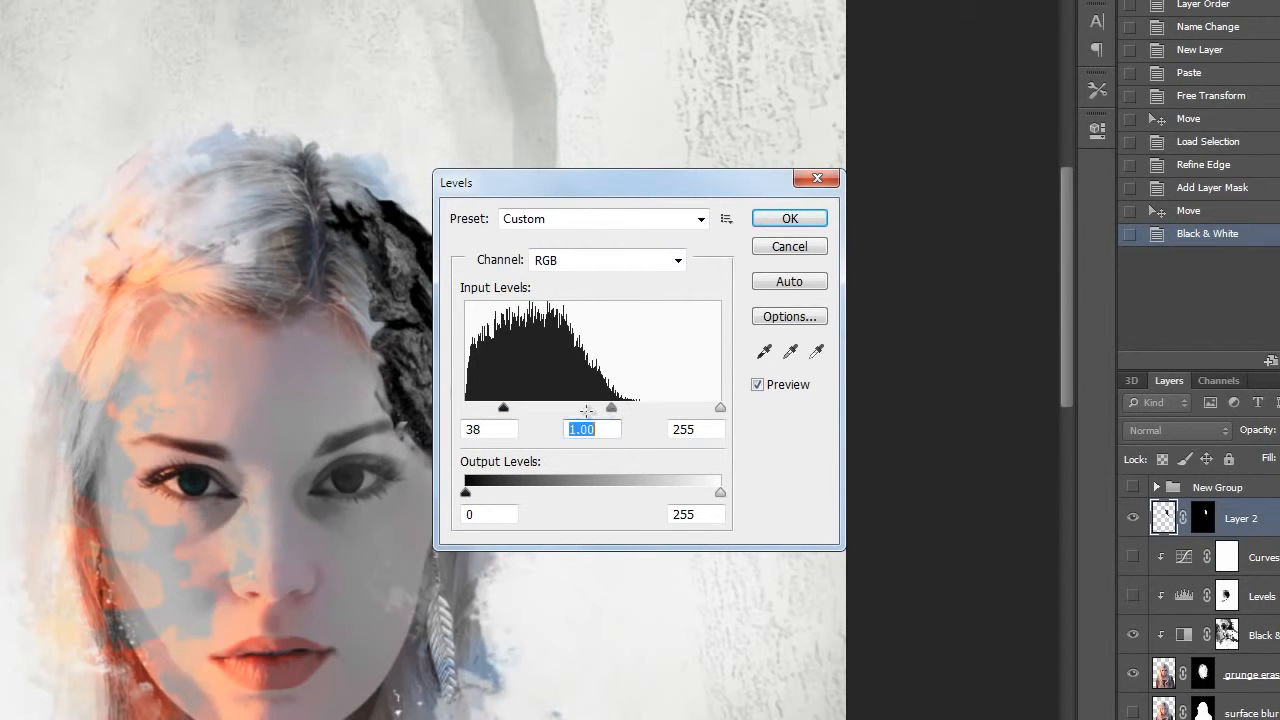
{"action": "left_click_drag", "start_coordinate": [503, 409], "coordinate": [491, 410]}
{"action": "left_click_drag", "start_coordinate": [602, 410], "coordinate": [610, 409]}
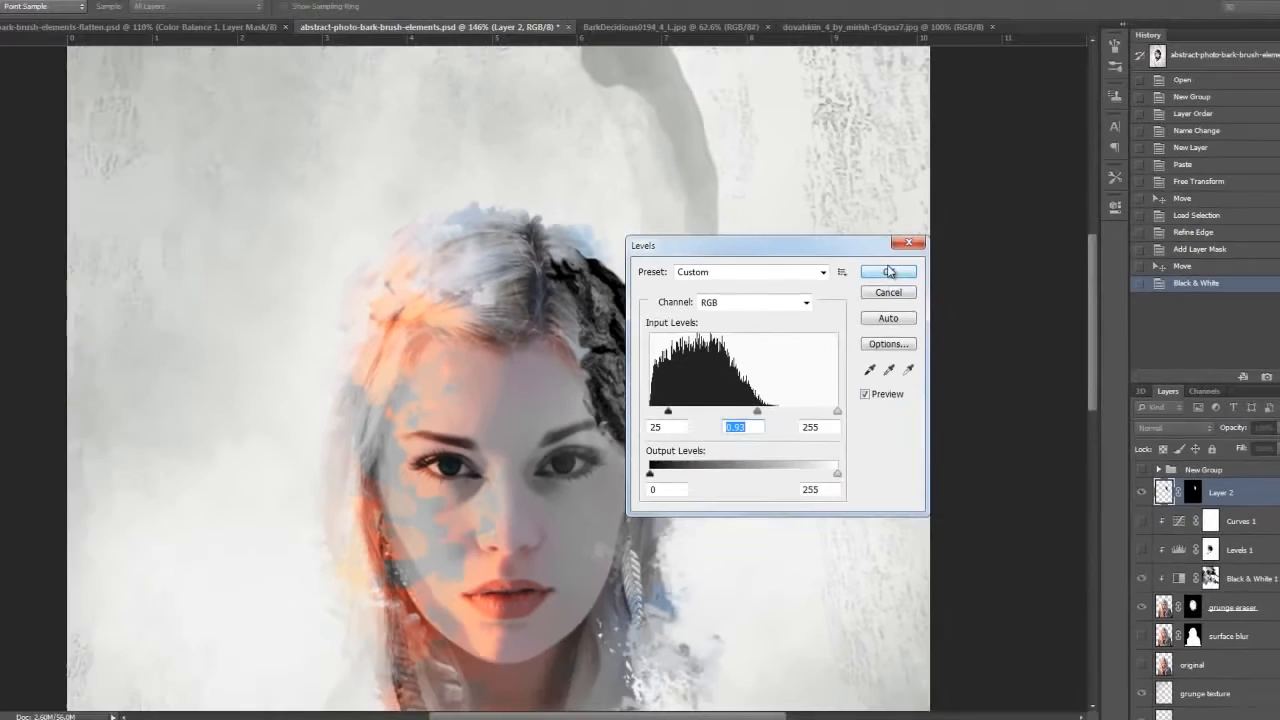
{"action": "left_click", "coordinate": [889, 272]}
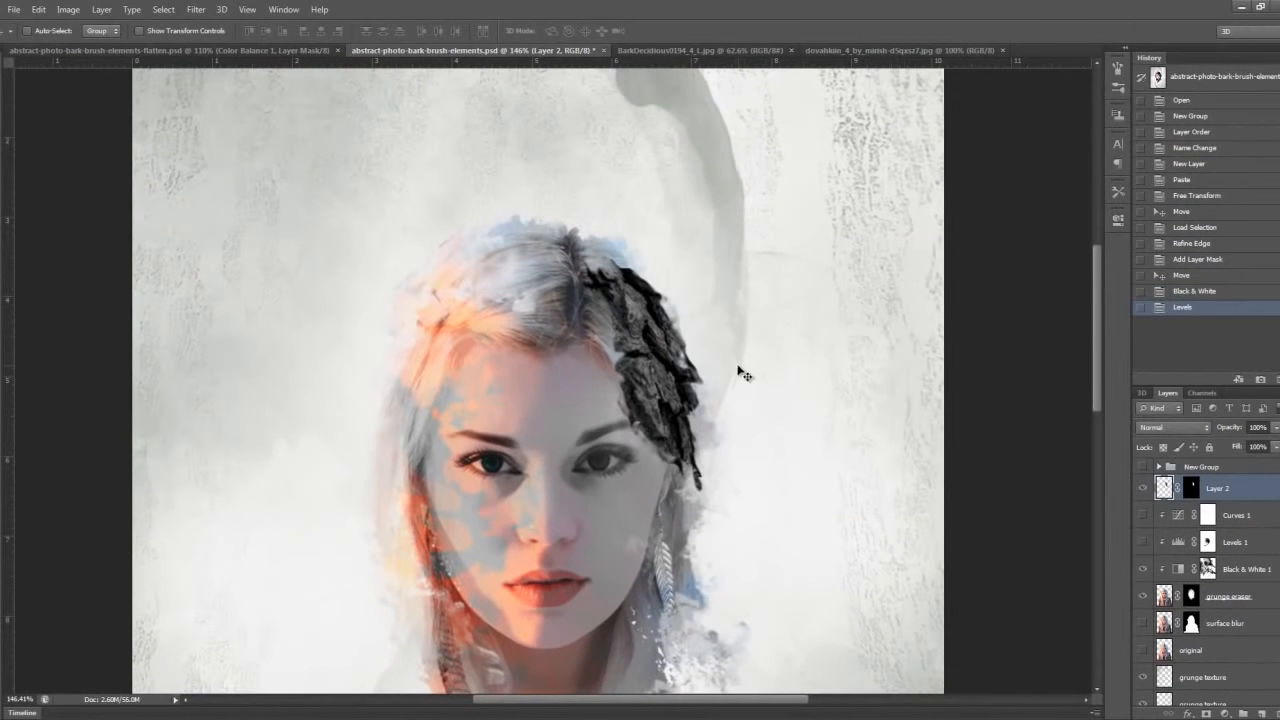
Adjust the bark's fit slightly with Free Transform and nudge it up and left along the hair.
{"action": "key", "text": "ctrl+t"}
{"action": "left_click_drag", "start_coordinate": [749, 420], "coordinate": [755, 432]}
{"action": "key", "text": "Return"}
{"action": "left_click_drag", "start_coordinate": [664, 409], "coordinate": [658, 403]}
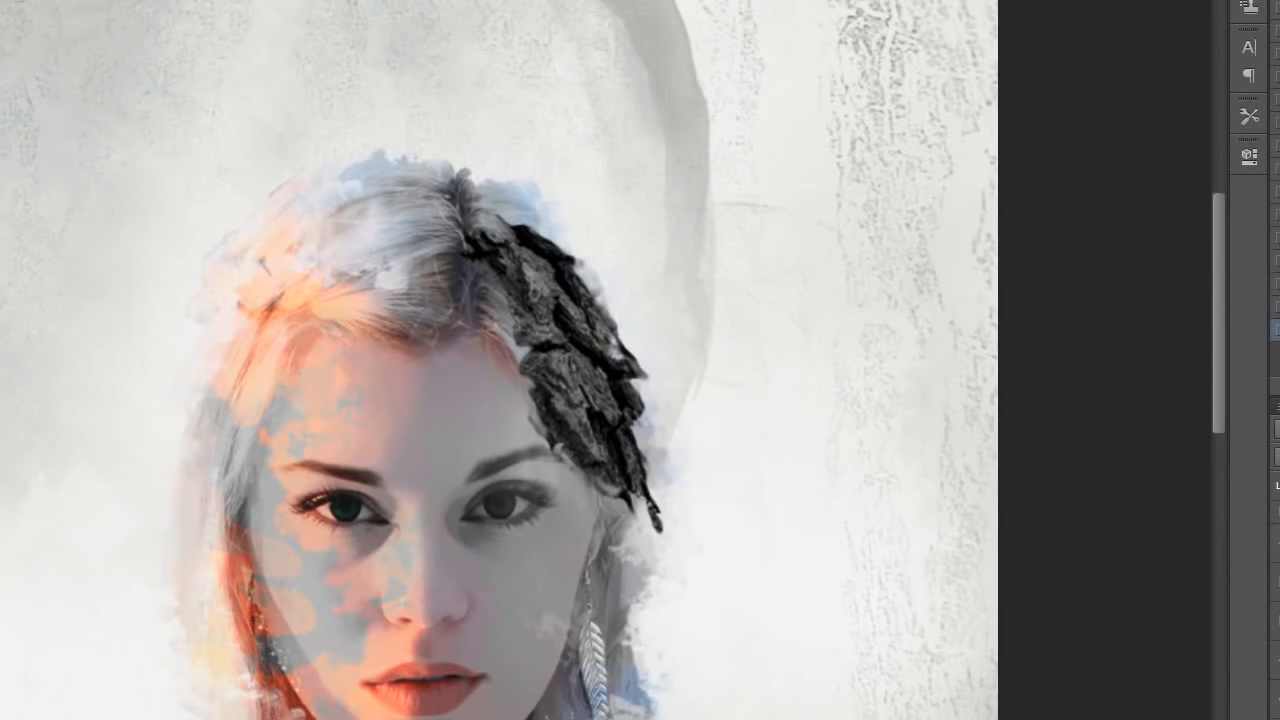
Sharpen the bark piece with Unsharp Mask at amount 80%, radius 1.0 pixels and threshold 0.
{"action": "left_click", "coordinate": [288, 28]}
{"action": "mouse_move", "coordinate": [34, 155]}
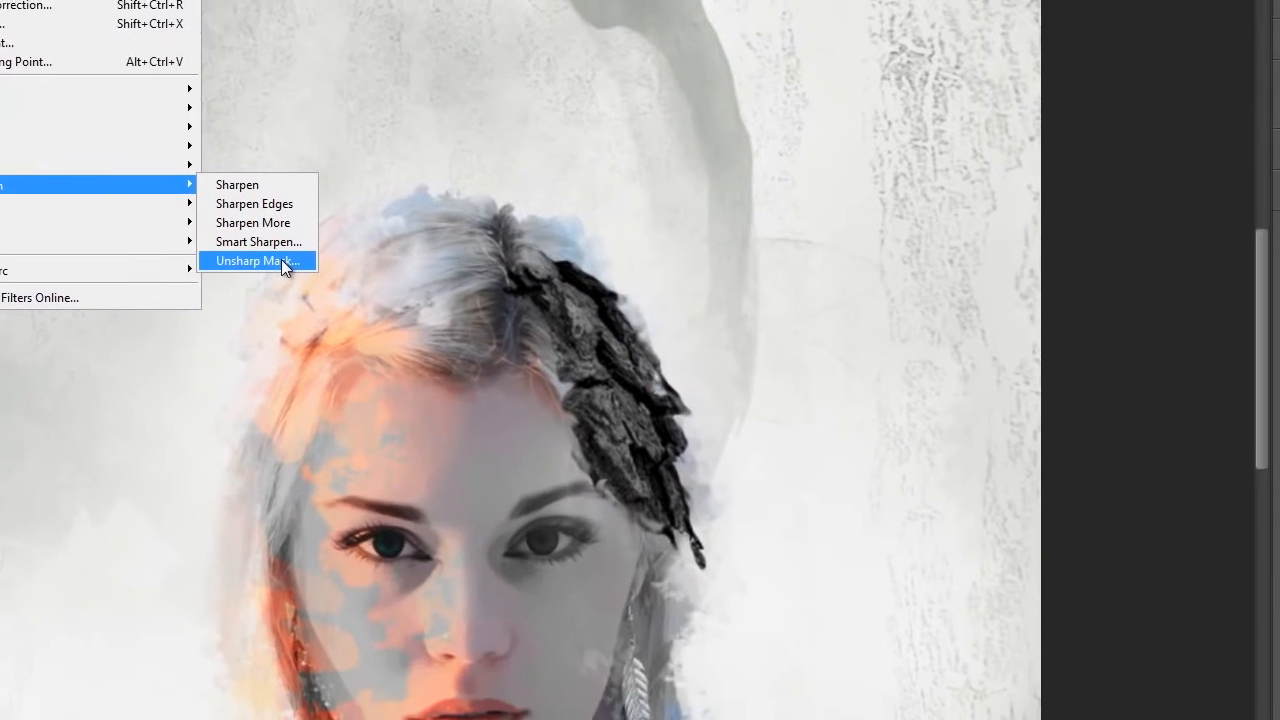
{"action": "left_click", "coordinate": [621, 405]}
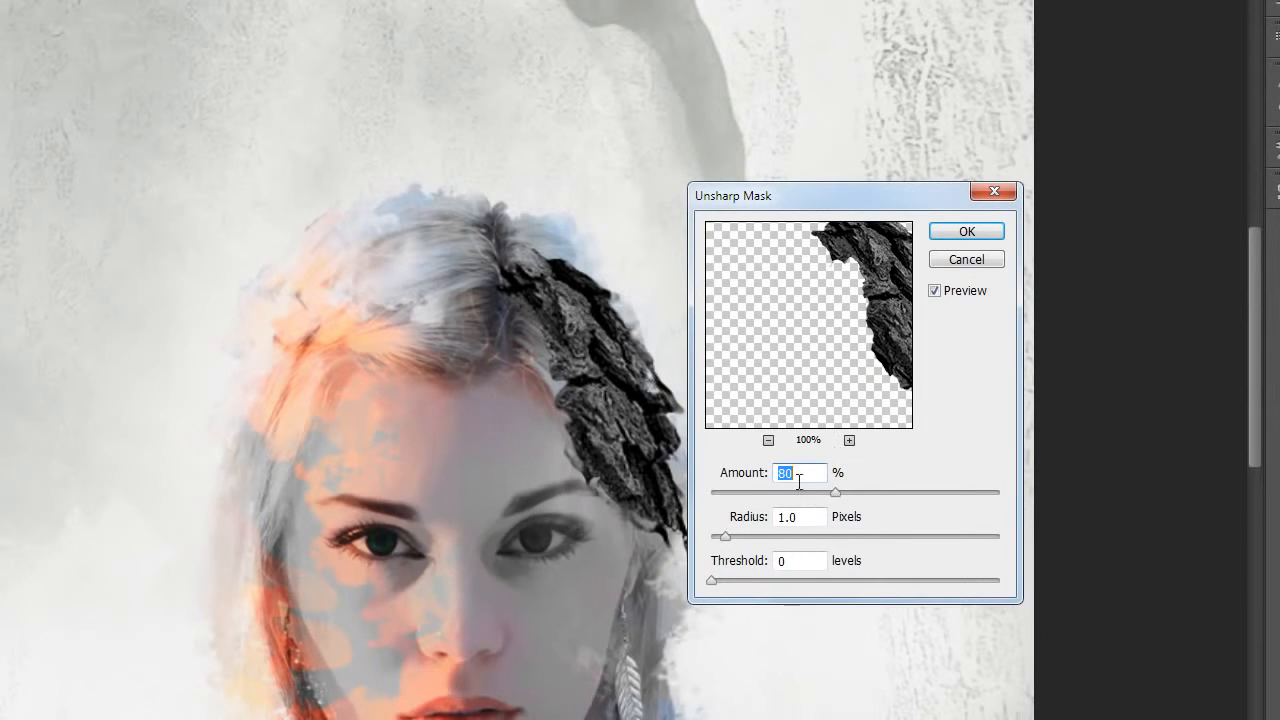
{"action": "left_click_drag", "start_coordinate": [765, 190], "coordinate": [732, 176]}
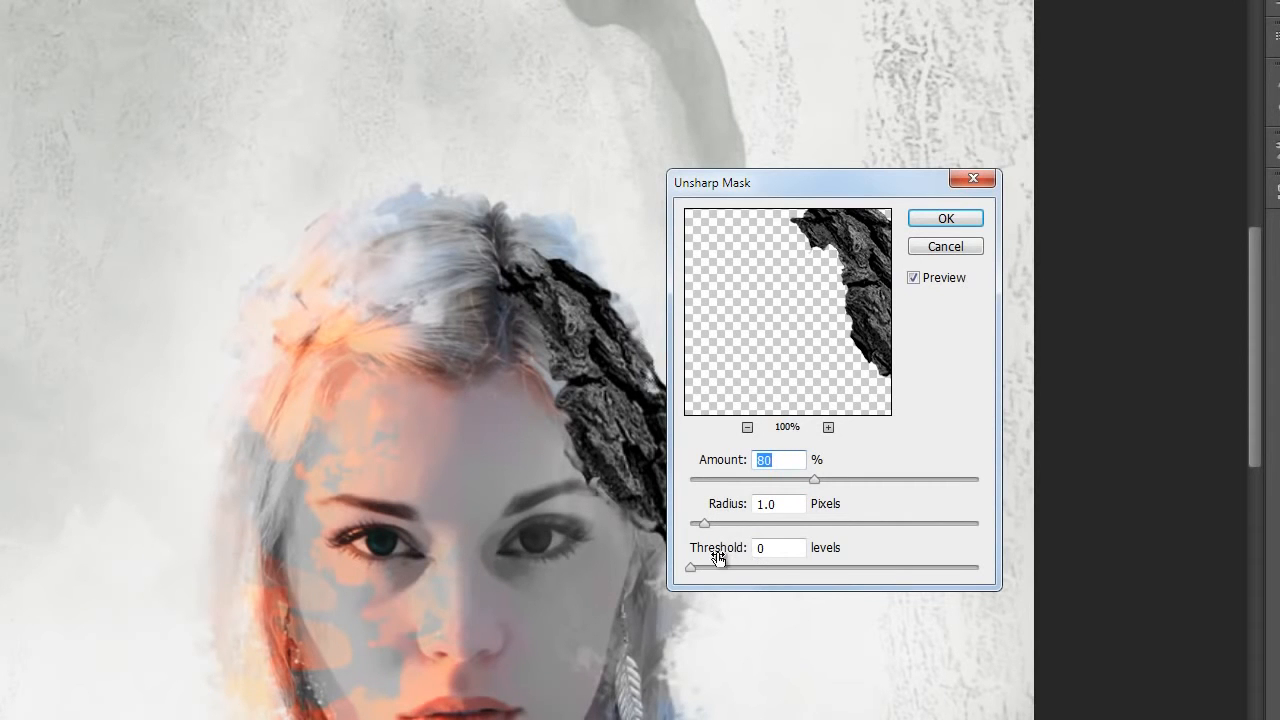
{"action": "left_click", "coordinate": [951, 227]}
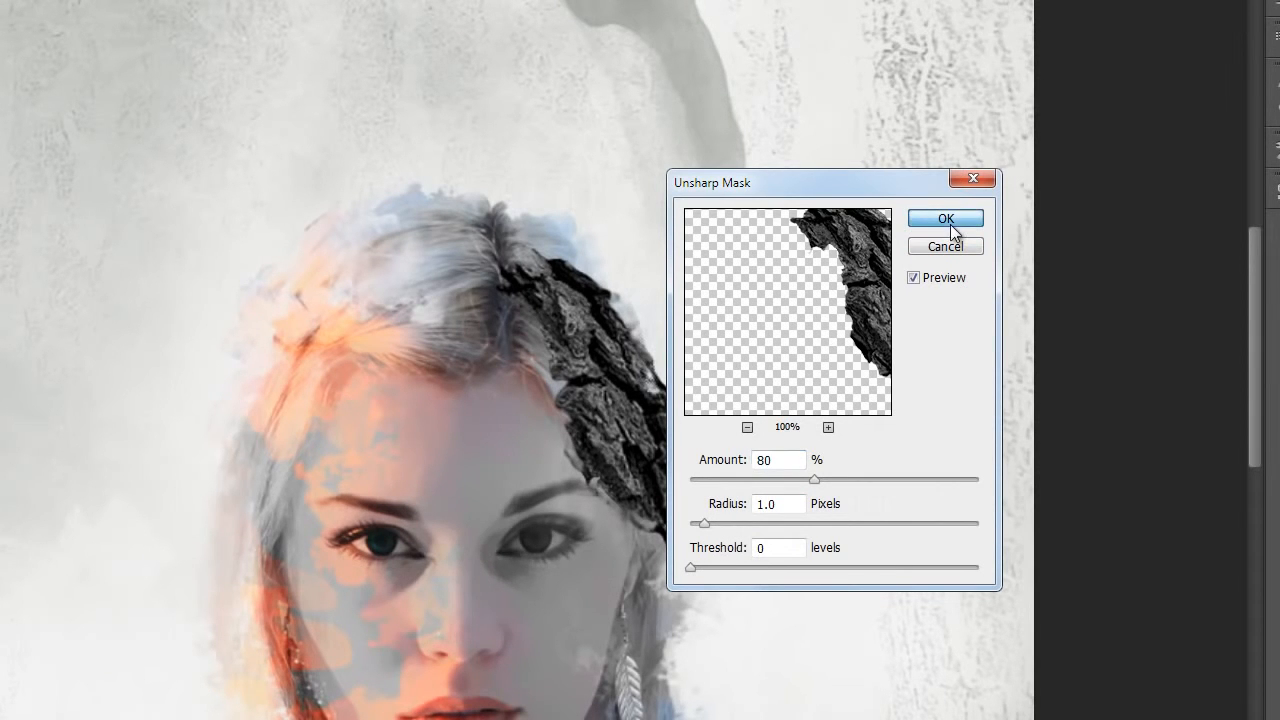
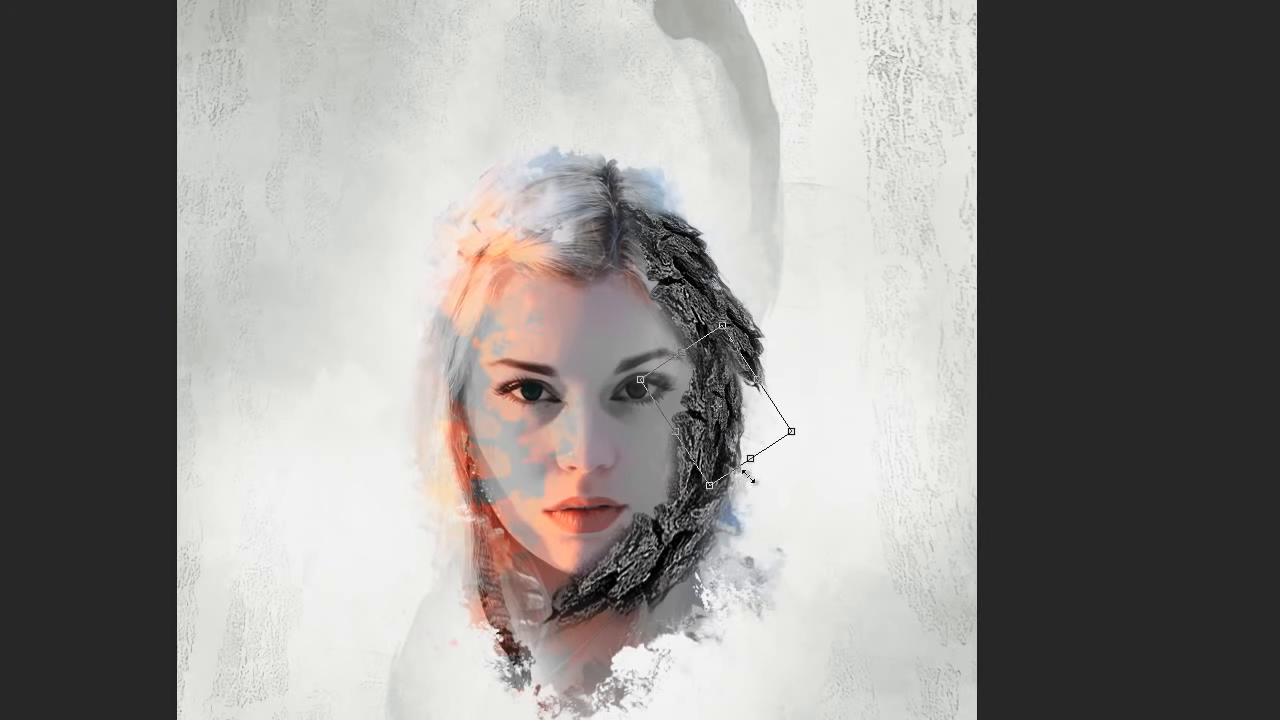
Reposition and rotate the bark copy with Free Transform so it follows the edge of the woman's cheek beside the eye and jaw.
{"action": "left_click_drag", "start_coordinate": [732, 386], "coordinate": [704, 386]}
{"action": "left_click_drag", "start_coordinate": [792, 470], "coordinate": [727, 505]}
{"action": "left_click_drag", "start_coordinate": [697, 432], "coordinate": [737, 505]}
{"action": "key", "text": "Return"}
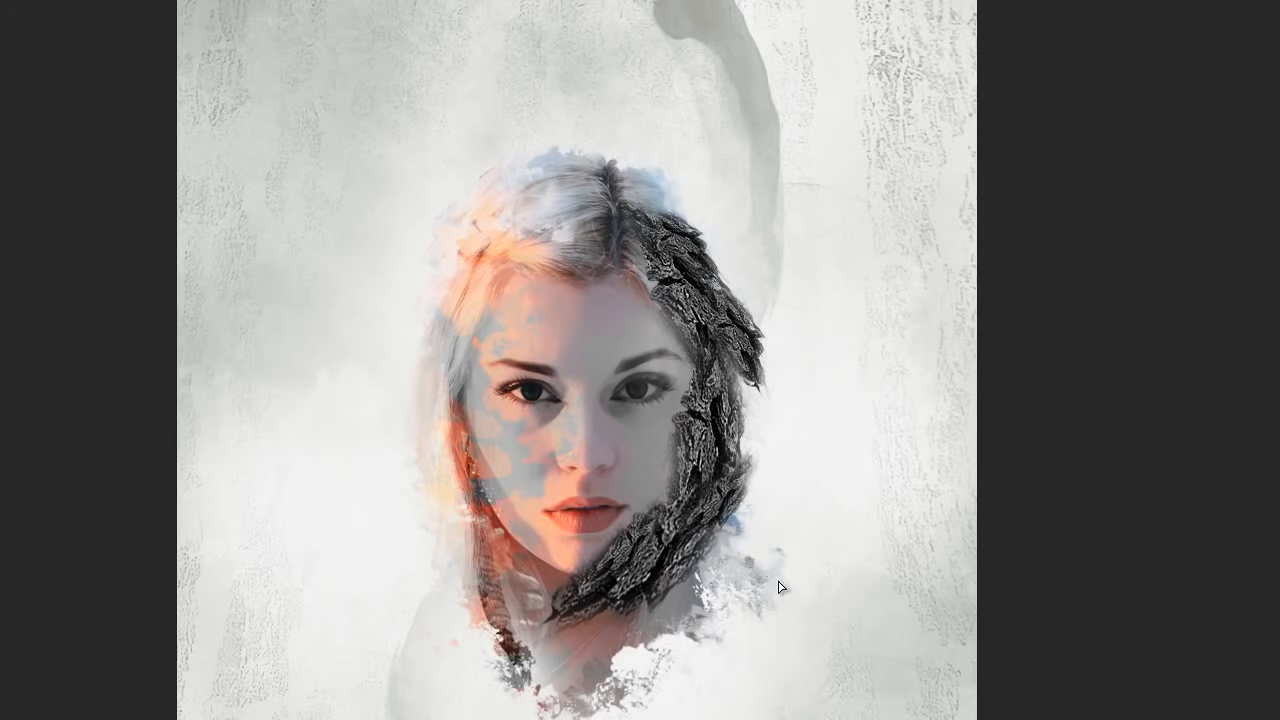
Duplicate the bark piece, then move and rotate the copy so it extends the bark band under the woman's chin.
{"action": "left_click_drag", "start_coordinate": [817, 568], "coordinate": [703, 606], "text": "alt"}
{"action": "key", "text": "ctrl+t"}
{"action": "left_click_drag", "start_coordinate": [650, 565], "coordinate": [635, 635]}
{"action": "left_click_drag", "start_coordinate": [540, 580], "coordinate": [608, 562]}
{"action": "left_click_drag", "start_coordinate": [751, 617], "coordinate": [703, 625]}
{"action": "left_click_drag", "start_coordinate": [608, 565], "coordinate": [596, 574]}
{"action": "left_click_drag", "start_coordinate": [676, 600], "coordinate": [627, 650]}
{"action": "key", "text": "Return"}
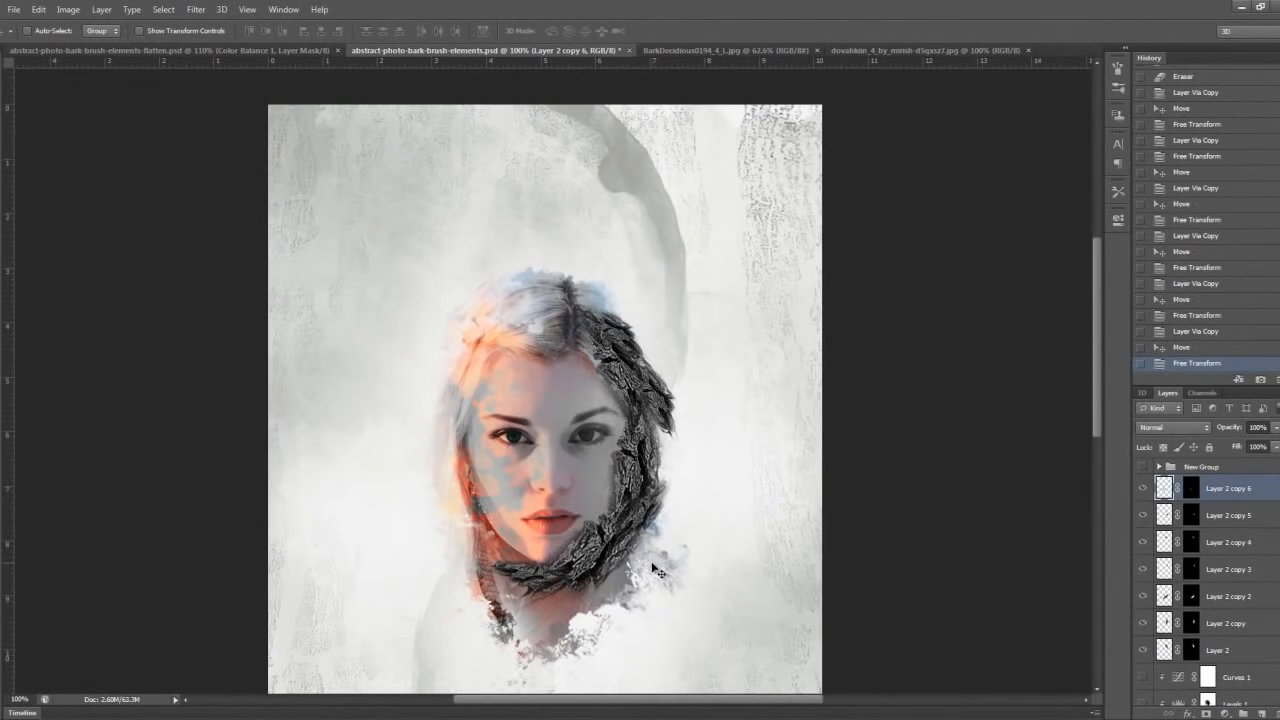
Duplicate the bark layer again and rotate the copy to about -72°, placing it against the bark under the chin.
{"action": "key", "text": "ctrl+j"}
{"action": "left_click_drag", "start_coordinate": [658, 572], "coordinate": [711, 489]}
{"action": "key", "text": "ctrl+t"}
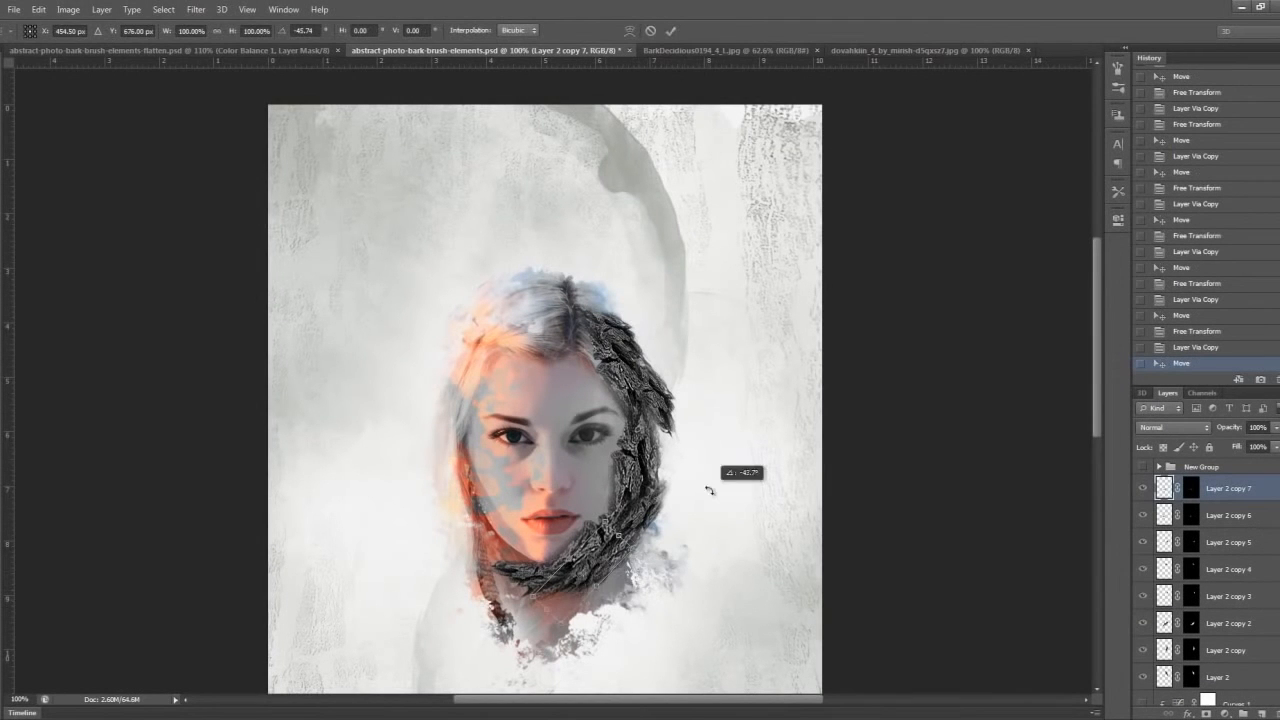
{"action": "left_click_drag", "start_coordinate": [625, 562], "coordinate": [620, 568]}
{"action": "left_click_drag", "start_coordinate": [697, 609], "coordinate": [712, 567]}
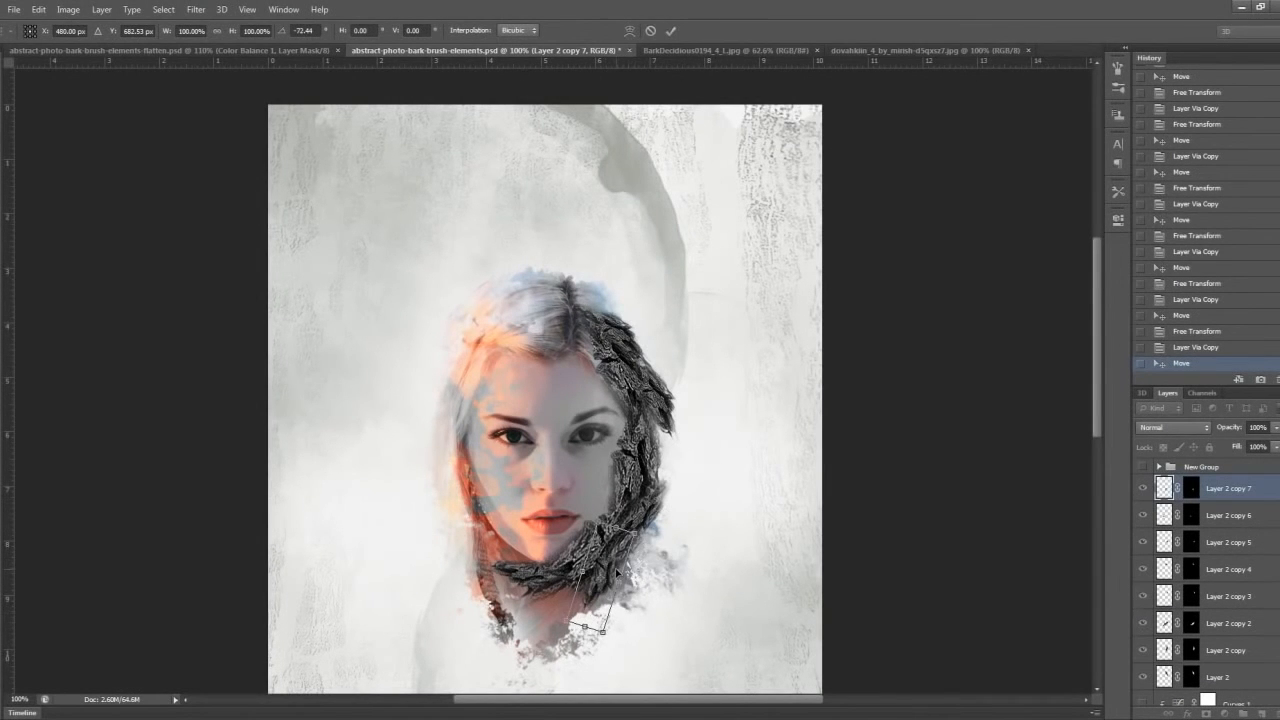
{"action": "key", "text": "Return"}
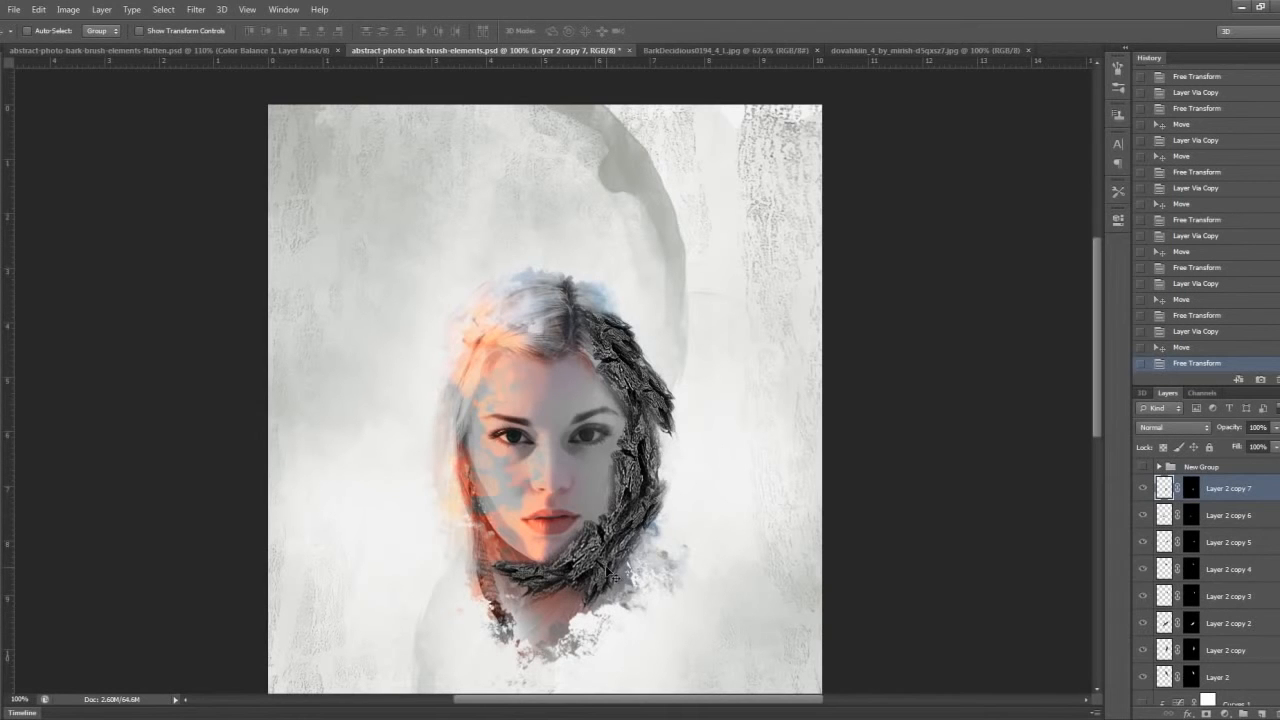
Move the newest bark copy up to the hair parting, rotate it to fit the hairline, and save the document.
{"action": "left_click_drag", "start_coordinate": [614, 578], "coordinate": [607, 340]}
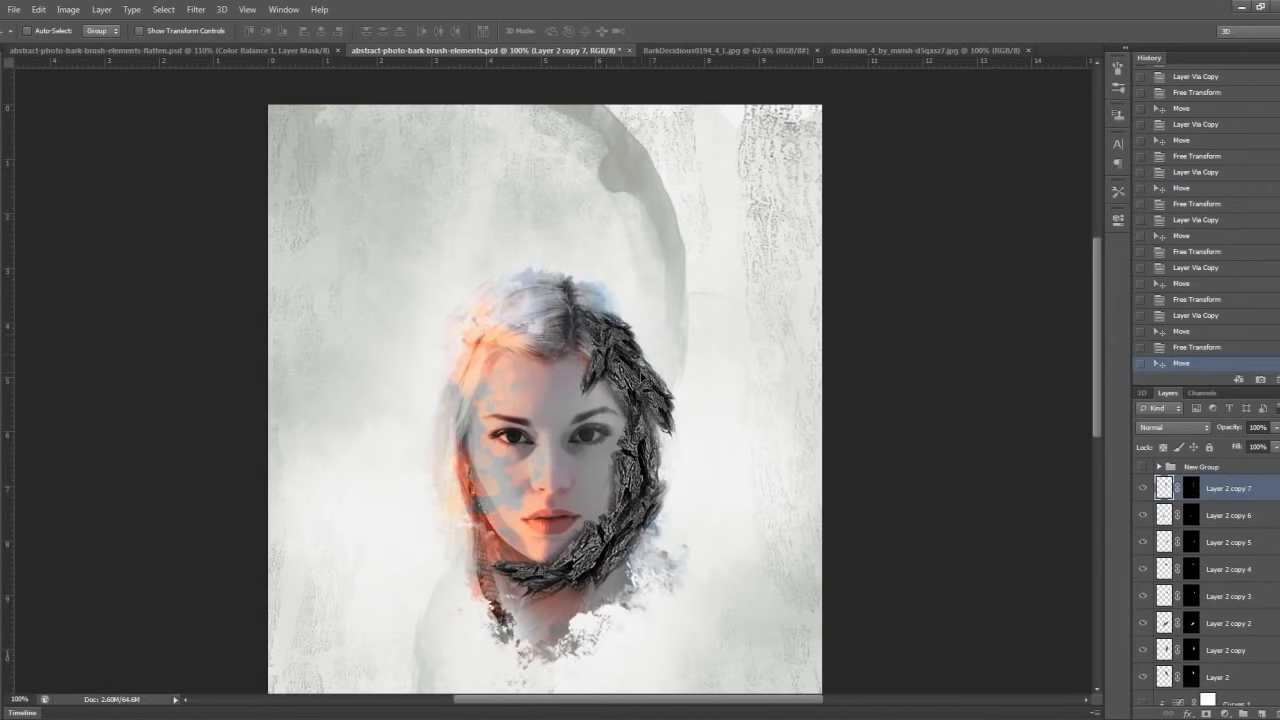
{"action": "key", "text": "ctrl+t"}
{"action": "left_click_drag", "start_coordinate": [676, 391], "coordinate": [617, 337]}
{"action": "key", "text": "Return"}
{"action": "key", "text": "ctrl+s"}
Select all the bark layers from Layer 2 copy 7 down to Layer 2 and merge them into one layer.
{"action": "scroll", "coordinate": [645, 348], "scroll_direction": "down", "scroll_amount": 5}
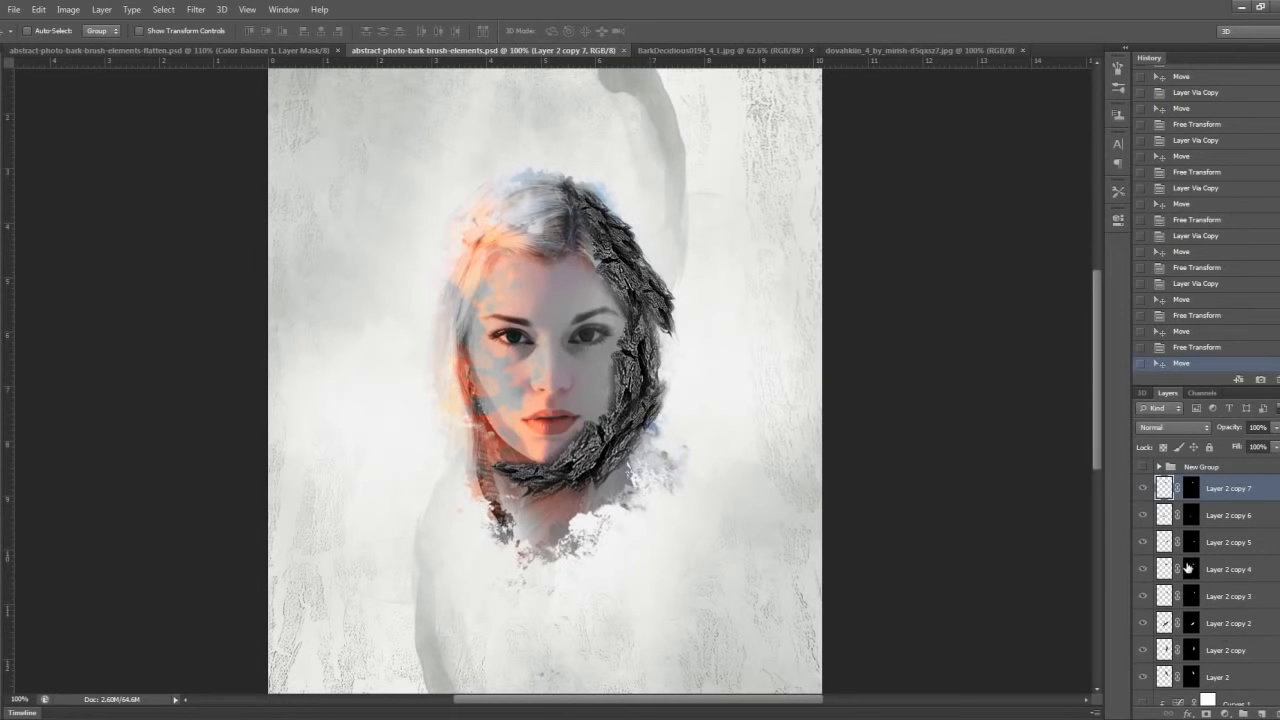
{"action": "scroll", "coordinate": [1215, 600], "scroll_direction": "down", "scroll_amount": 1}
{"action": "left_click", "coordinate": [1260, 647], "text": "shift"}
{"action": "scroll", "coordinate": [1263, 644], "scroll_direction": "up", "scroll_amount": 1}
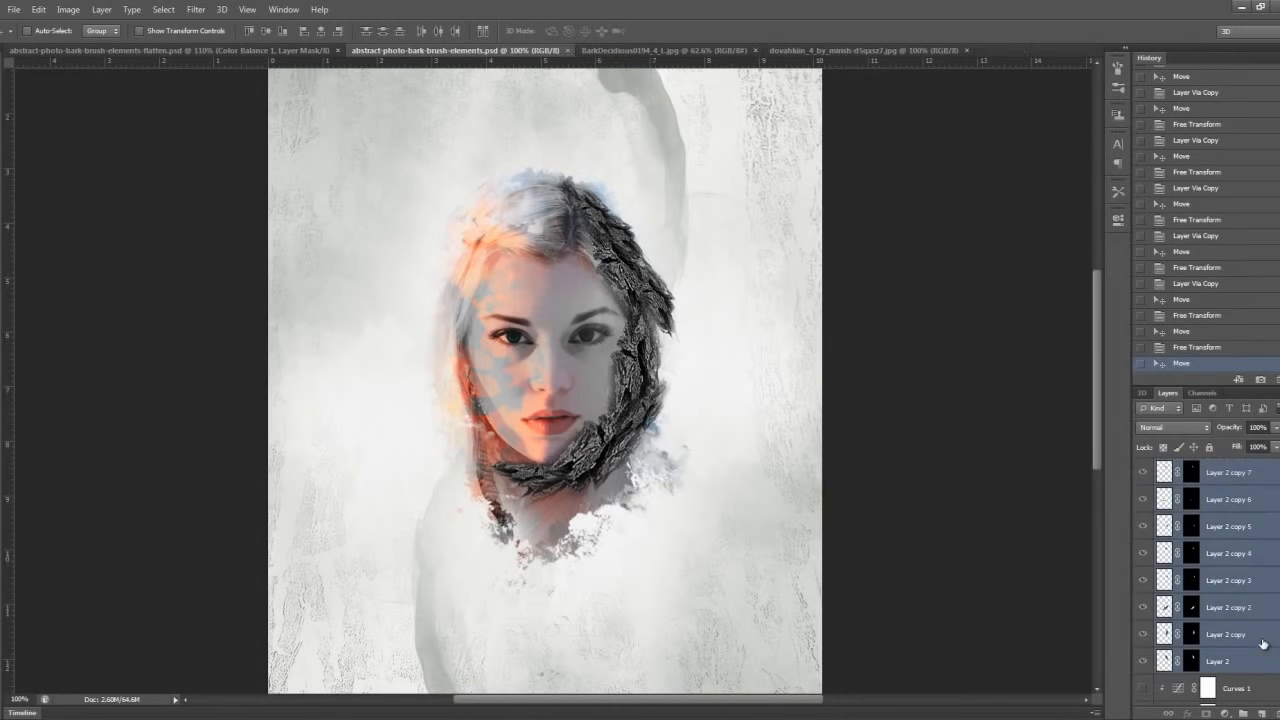
{"action": "right_click", "coordinate": [1262, 661]}
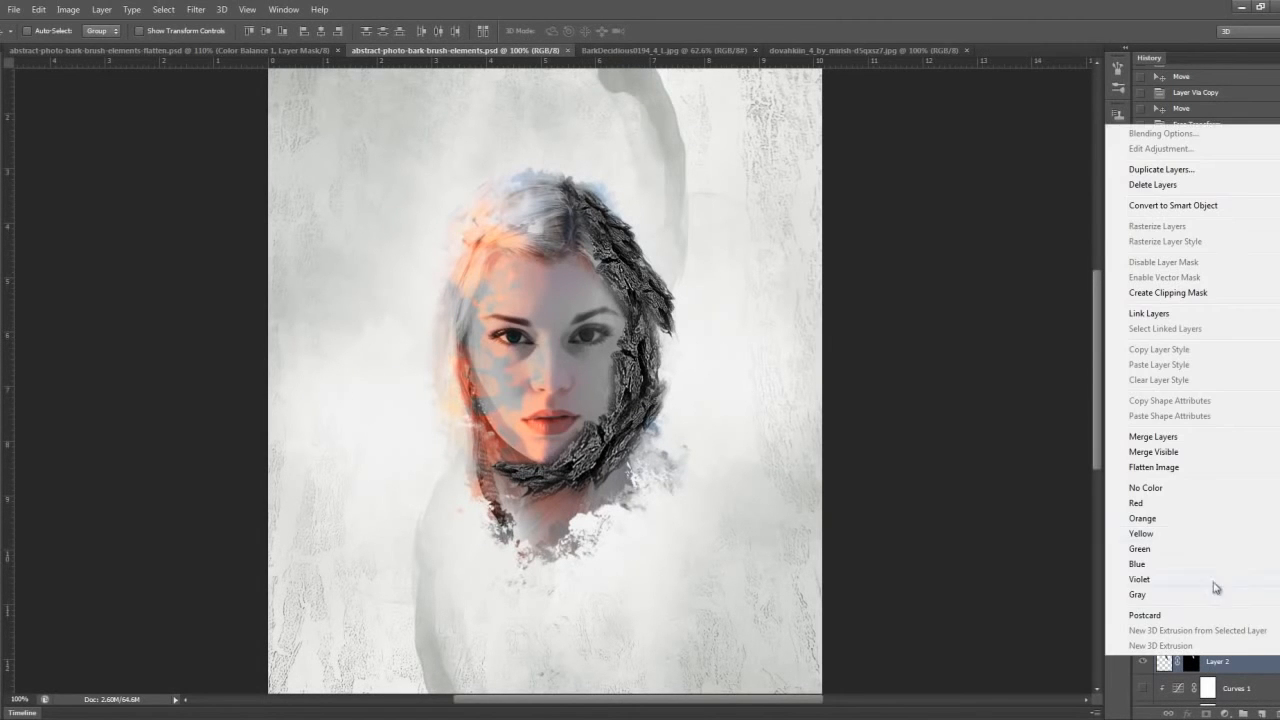
{"action": "left_click", "coordinate": [1178, 437]}
{"action": "scroll", "coordinate": [1196, 488], "scroll_direction": "up", "scroll_amount": 1}
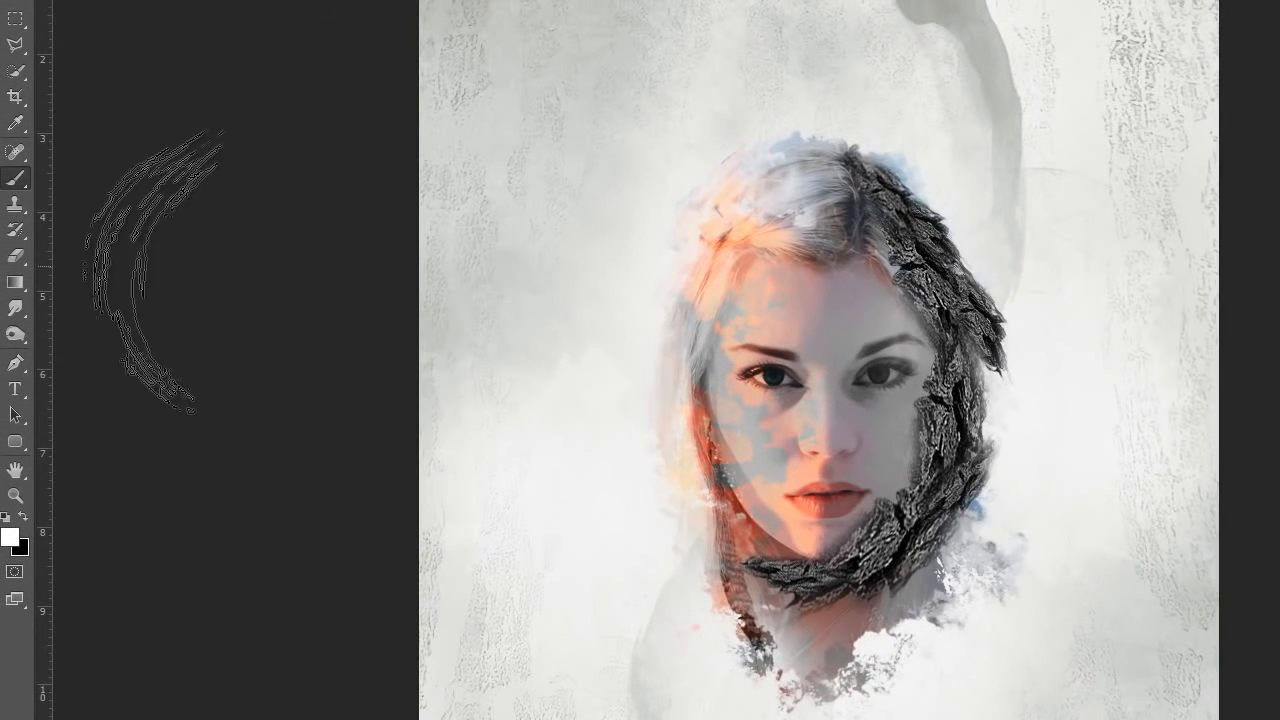
With the Clone Stamp tool, sample the bark beside the cheek and clone it over the jaw and neck below the chin.
{"action": "left_click", "coordinate": [16, 211]}
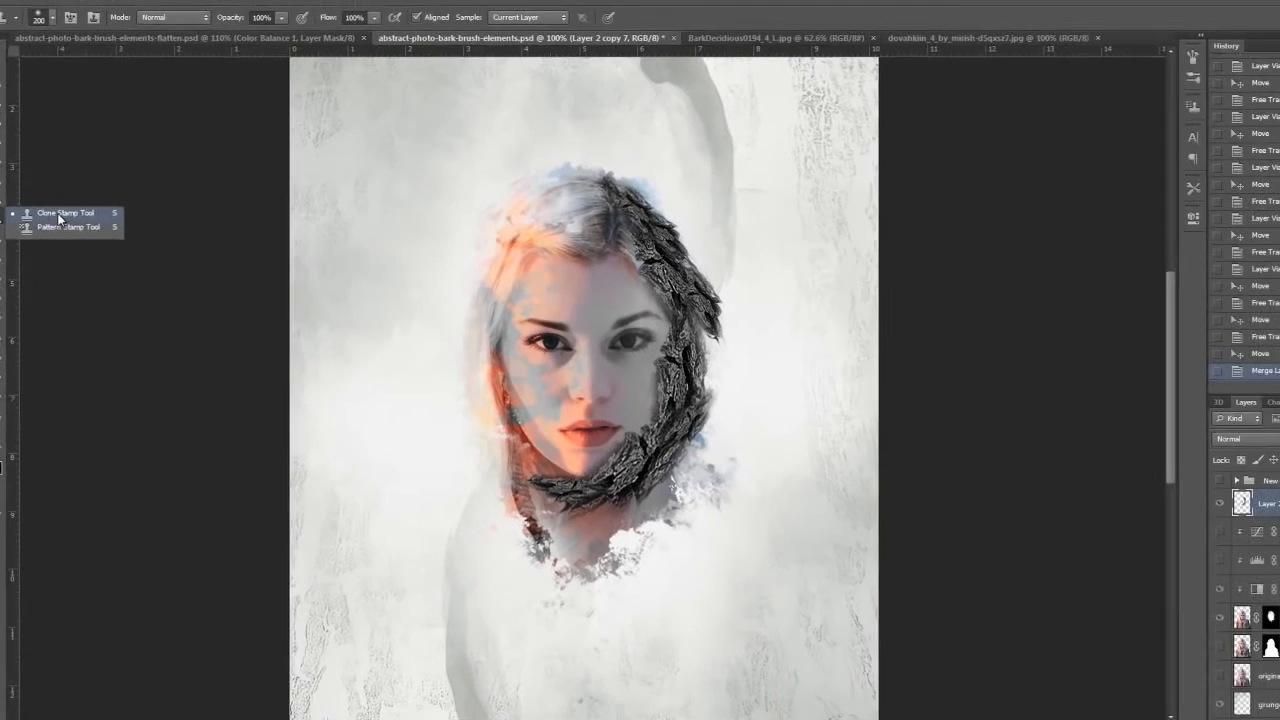
{"action": "left_click", "coordinate": [110, 201]}
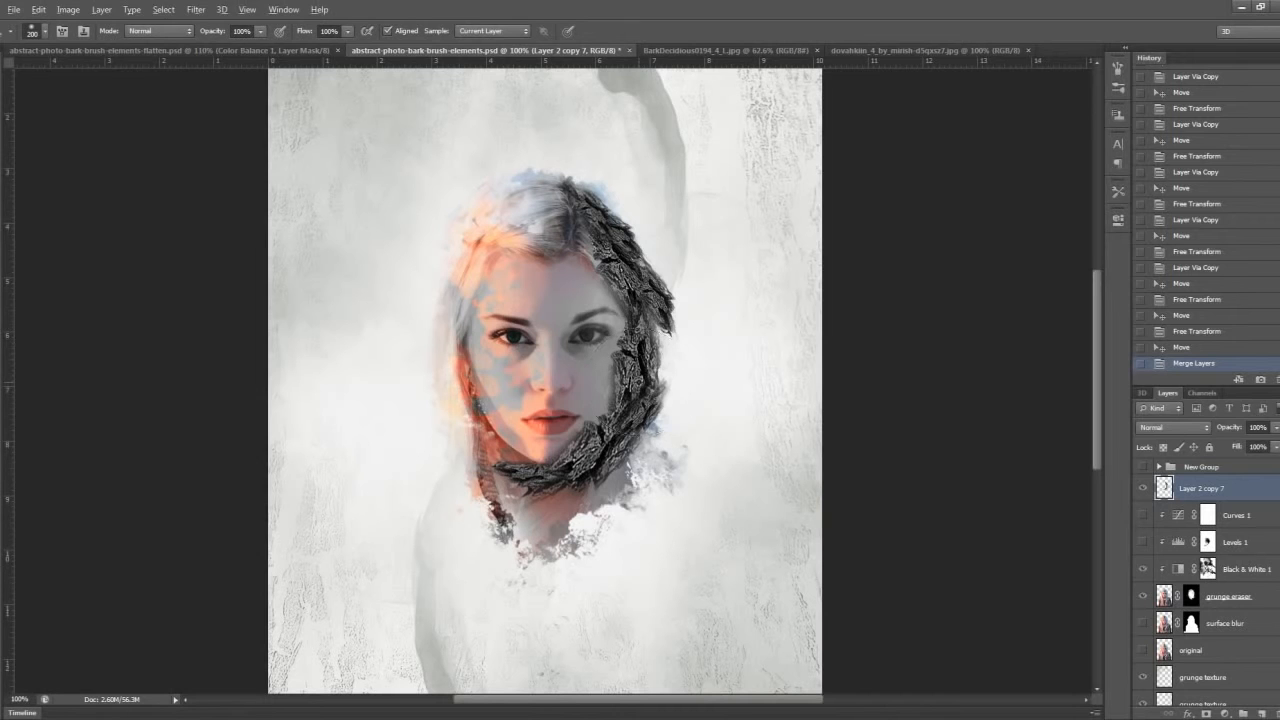
{"action": "left_click", "coordinate": [640, 384], "text": "alt"}
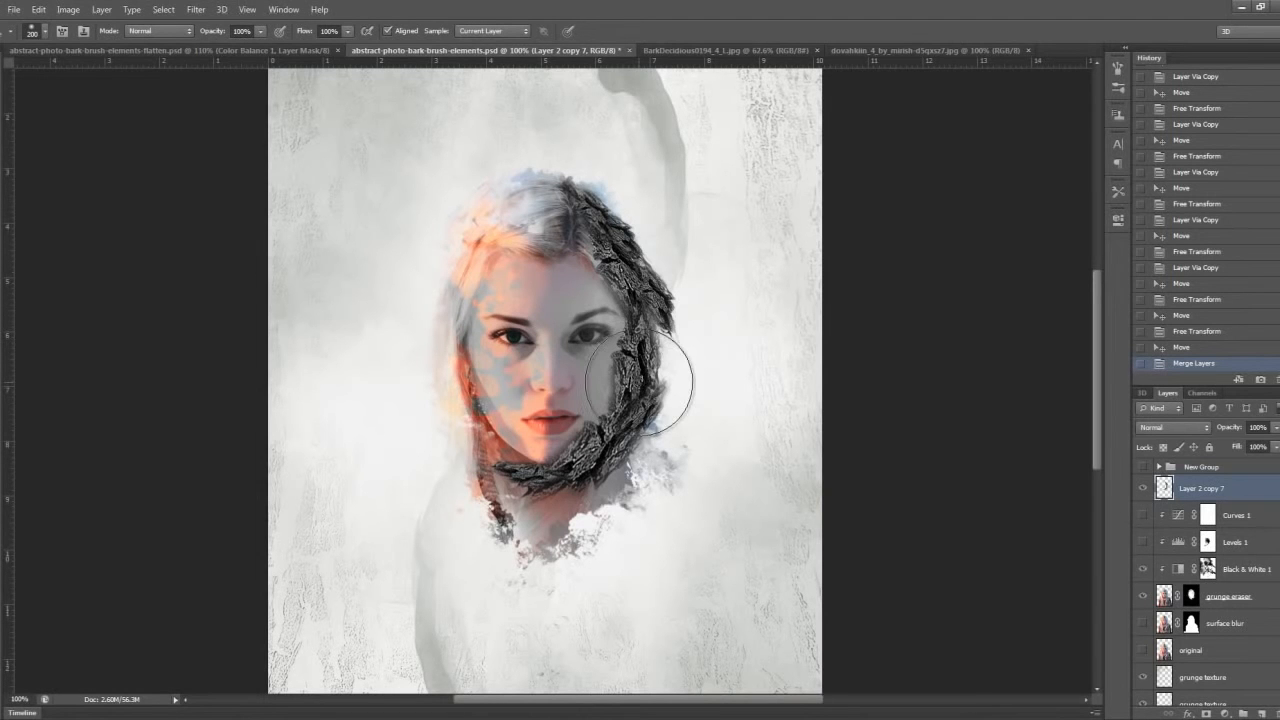
{"action": "mouse_move", "coordinate": [580, 463]}
{"action": "left_mouse_down"}
{"action": "mouse_move", "coordinate": [560, 500]}
{"action": "mouse_move", "coordinate": [525, 490]}
{"action": "left_mouse_up"}
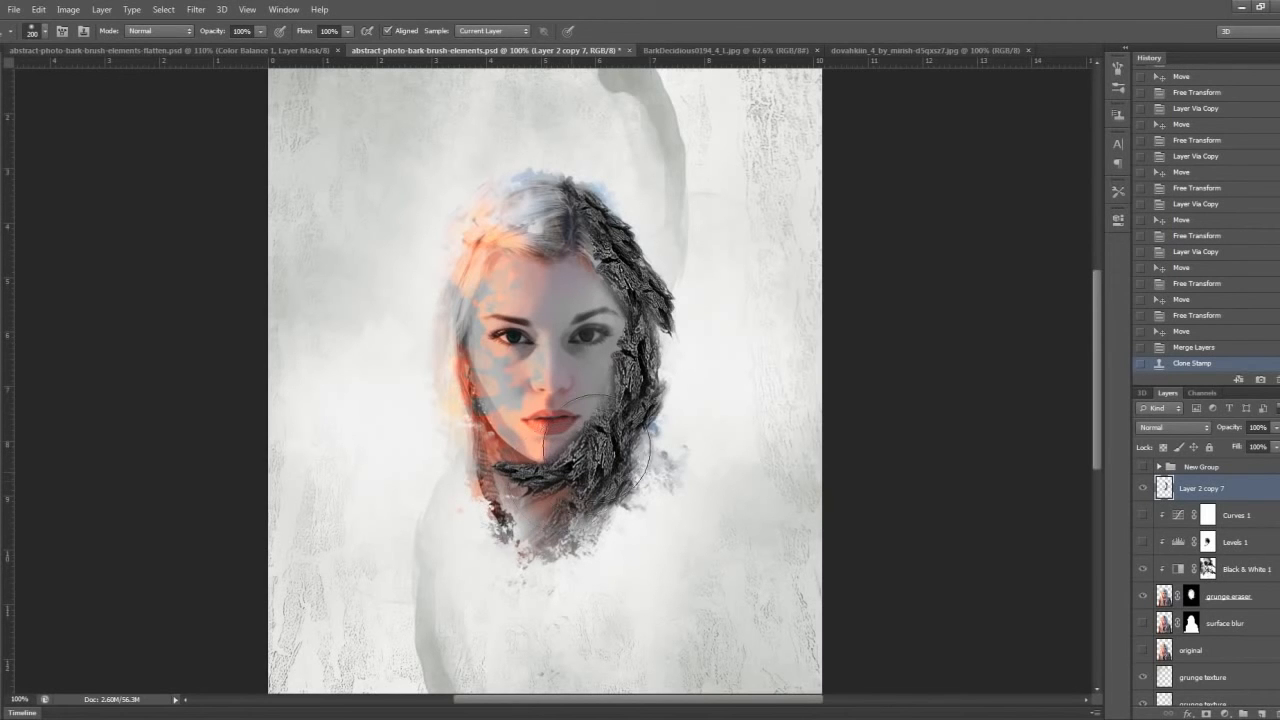
Resample the bark and clone it across the neck to the opposite hair ends, and extend it at the top of the head.
{"action": "left_click_drag", "start_coordinate": [545, 500], "coordinate": [457, 463]}
{"action": "key", "text": "ctrl+z"}
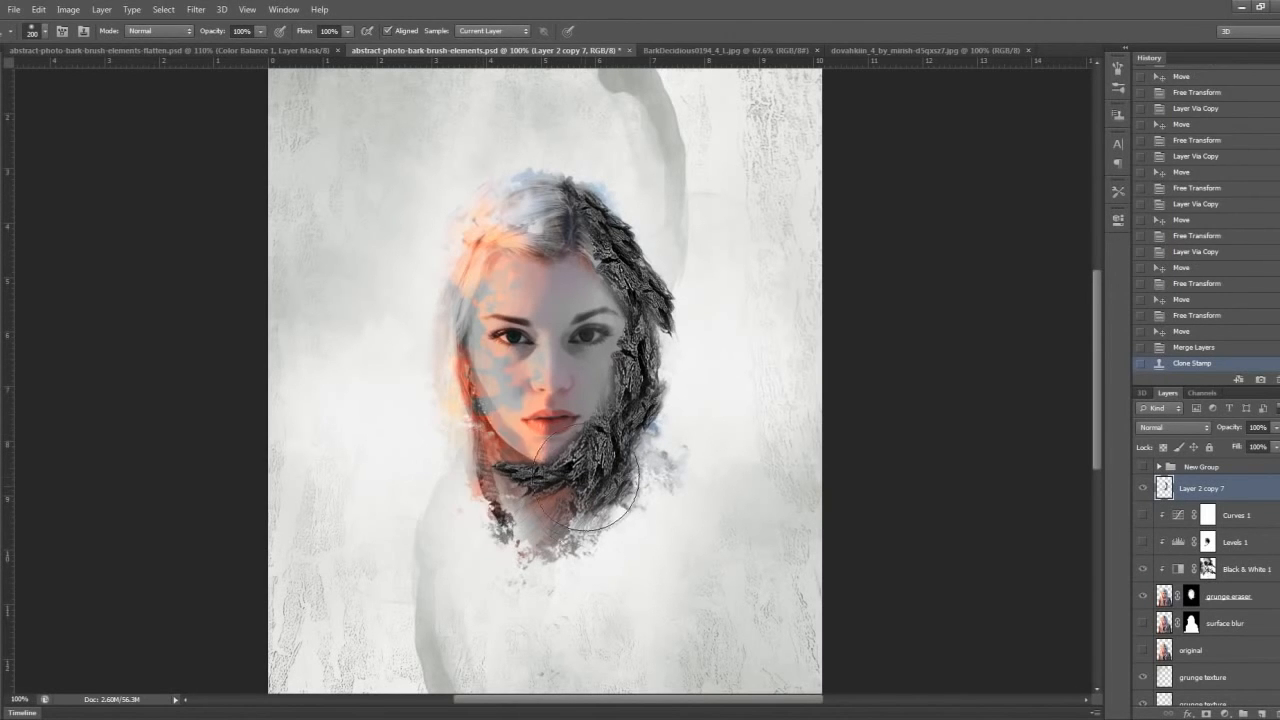
{"action": "left_click", "coordinate": [581, 463], "text": "alt"}
{"action": "mouse_move", "coordinate": [536, 487]}
{"action": "left_mouse_down"}
{"action": "mouse_move", "coordinate": [491, 474]}
{"action": "mouse_move", "coordinate": [477, 452]}
{"action": "left_mouse_up"}
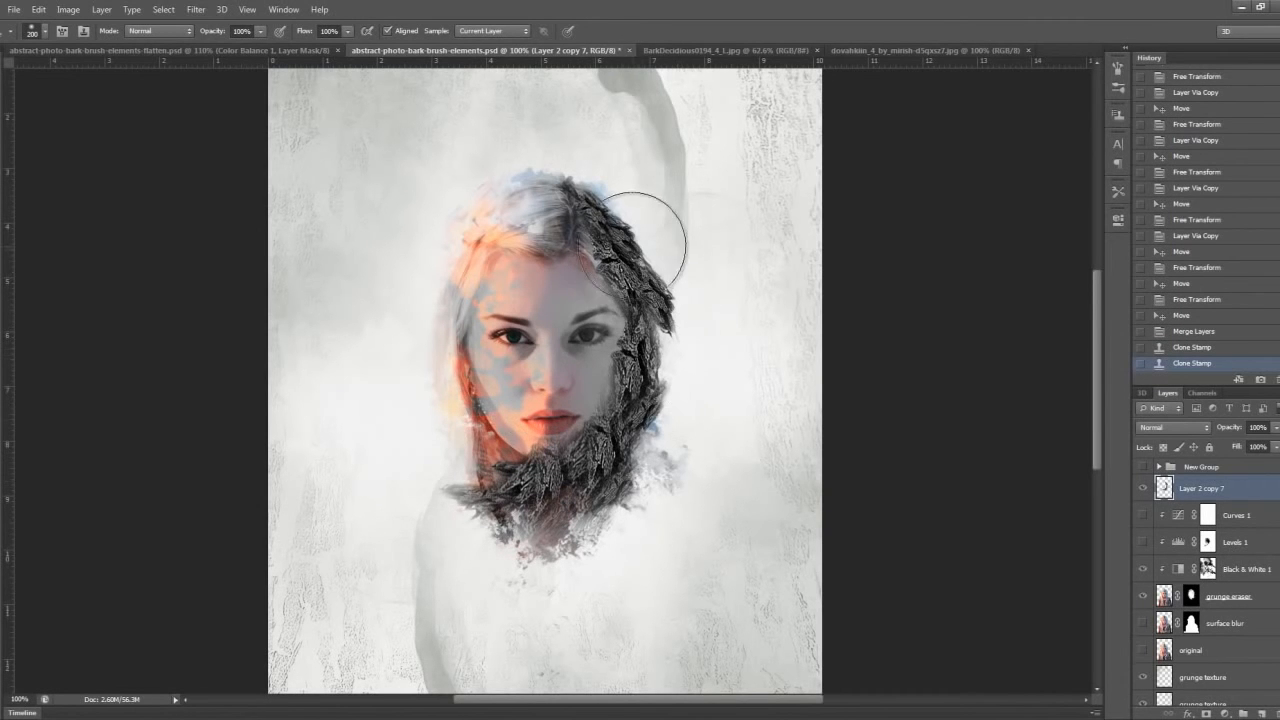
{"action": "left_click_drag", "start_coordinate": [609, 205], "coordinate": [589, 143]}
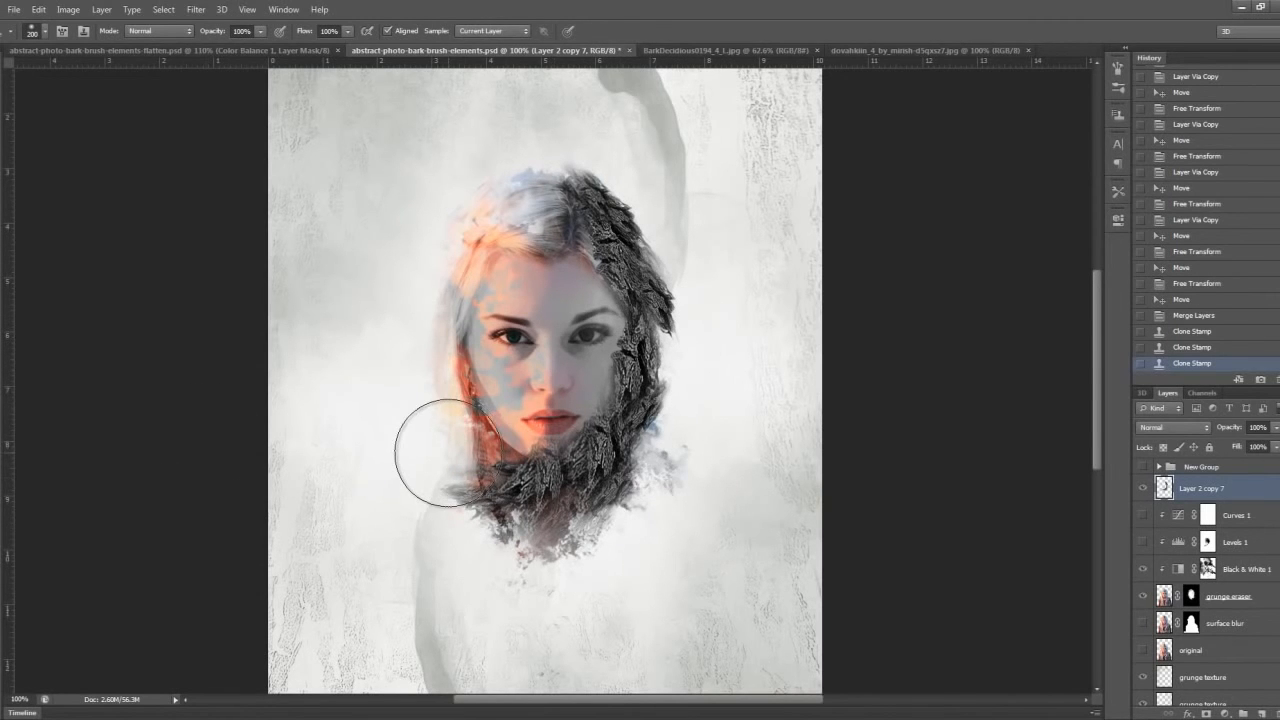
Reduce the Clone Stamp brush size to 125 px.
{"action": "key", "text": "bracketleft"}
{"action": "key", "text": "bracketleft"}
{"action": "key", "text": "bracketleft"}
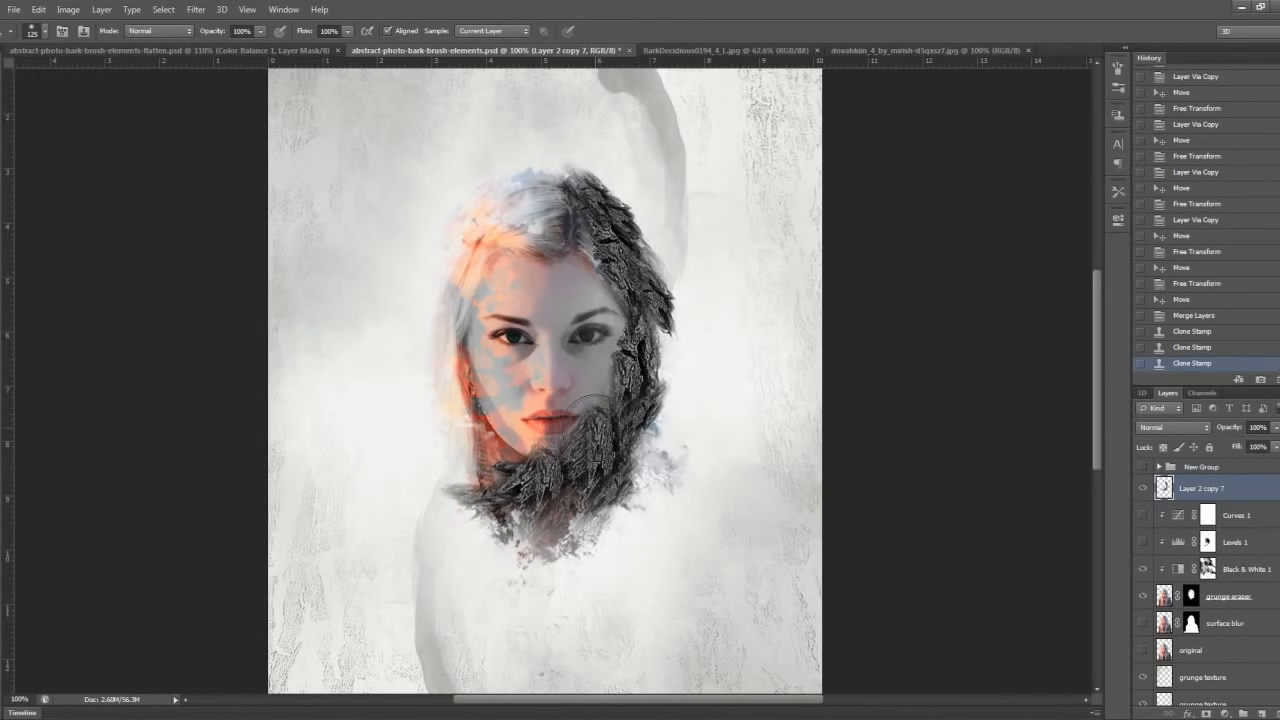
Examine how the cloned bark blends around the face and neck, close up and in the overall composition.
{"action": "scroll", "coordinate": [593, 410], "scroll_direction": "up", "scroll_amount": 4}
{"action": "scroll", "coordinate": [604, 448], "scroll_direction": "up", "scroll_amount": 1}
{"action": "scroll", "coordinate": [604, 448], "scroll_direction": "down", "scroll_amount": 1}
{"action": "scroll", "coordinate": [600, 447], "scroll_direction": "down", "scroll_amount": 1}
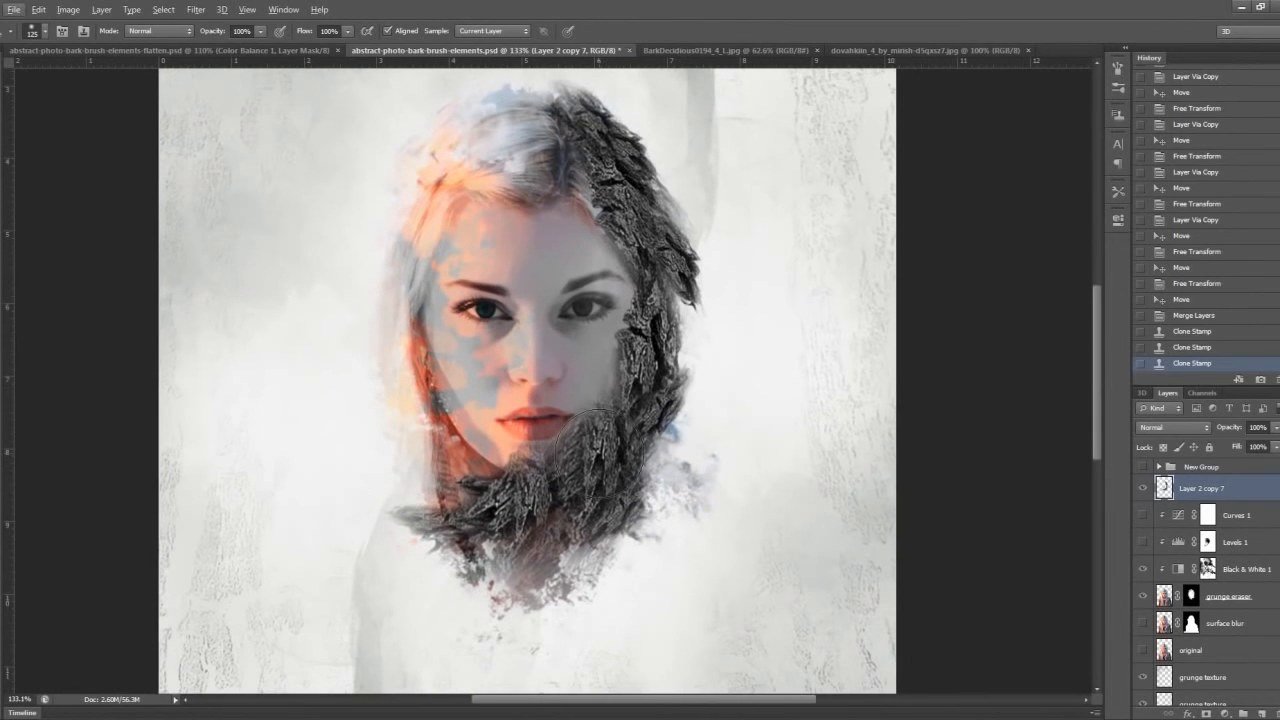
{"action": "scroll", "coordinate": [595, 455], "scroll_direction": "down", "scroll_amount": 1}
{"action": "scroll", "coordinate": [577, 401], "scroll_direction": "down", "scroll_amount": 2}
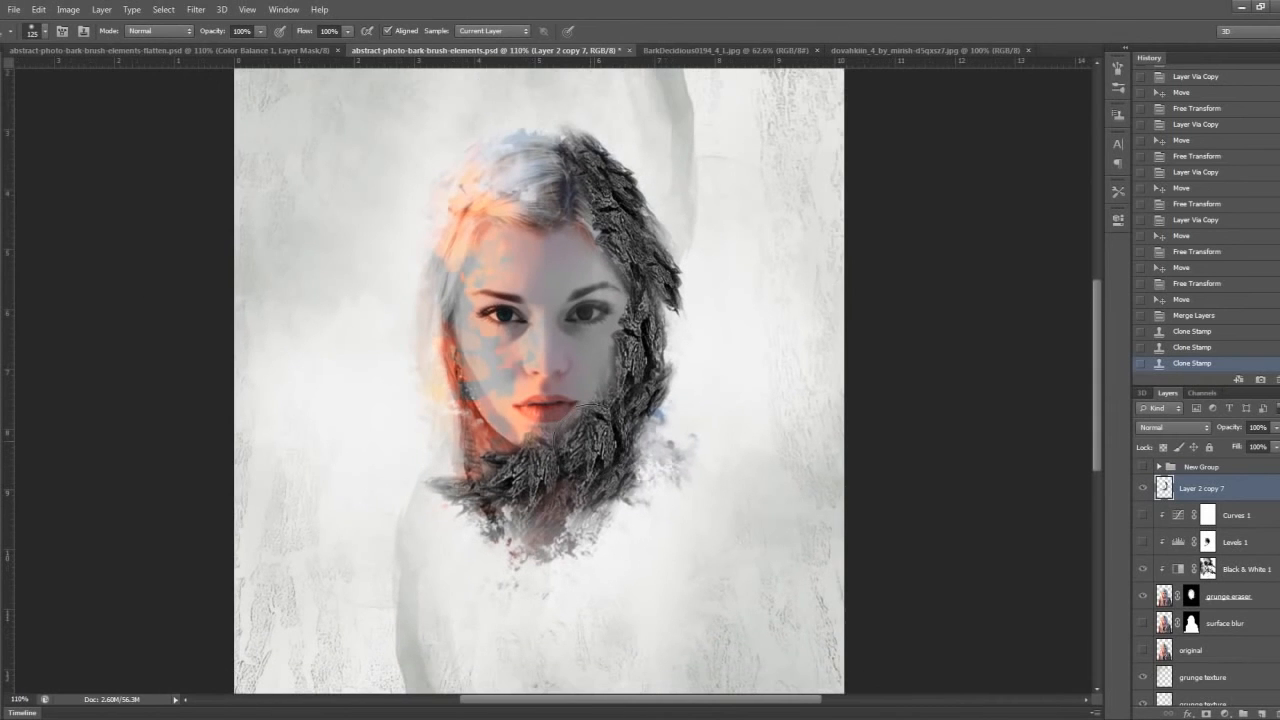
{"action": "scroll", "coordinate": [590, 440], "scroll_direction": "down", "scroll_amount": 1}
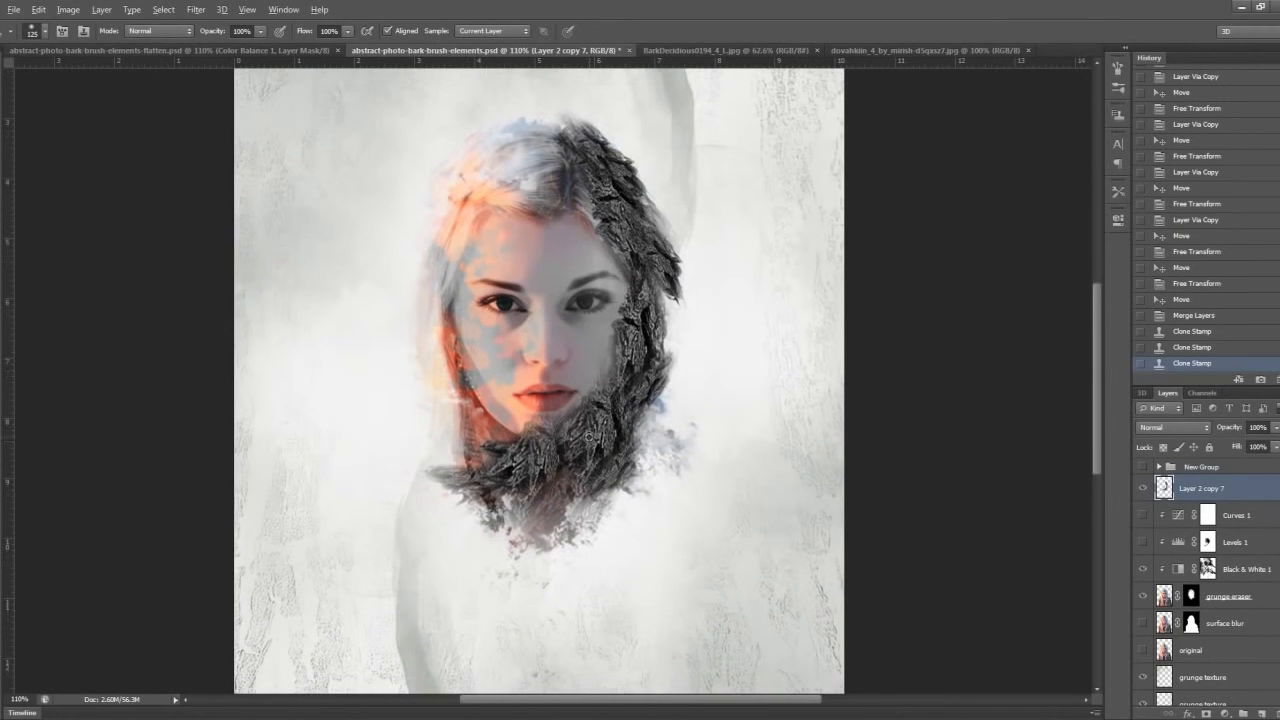
{"action": "scroll", "coordinate": [588, 437], "scroll_direction": "down", "scroll_amount": 2}
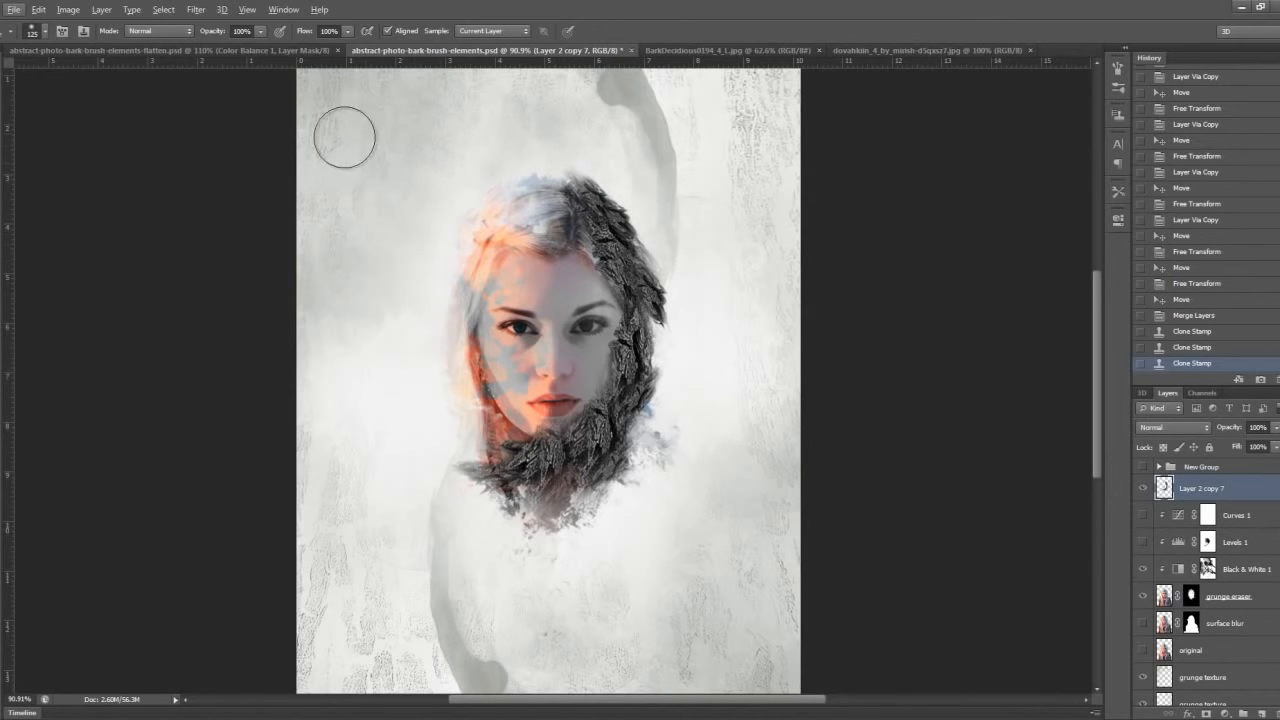
Switch to the flattened finished document, abstract-photo-bark-brush-elements-flatten.psd, and examine the bark texture around the hair, jaw and neck.
{"action": "left_click", "coordinate": [247, 48]}
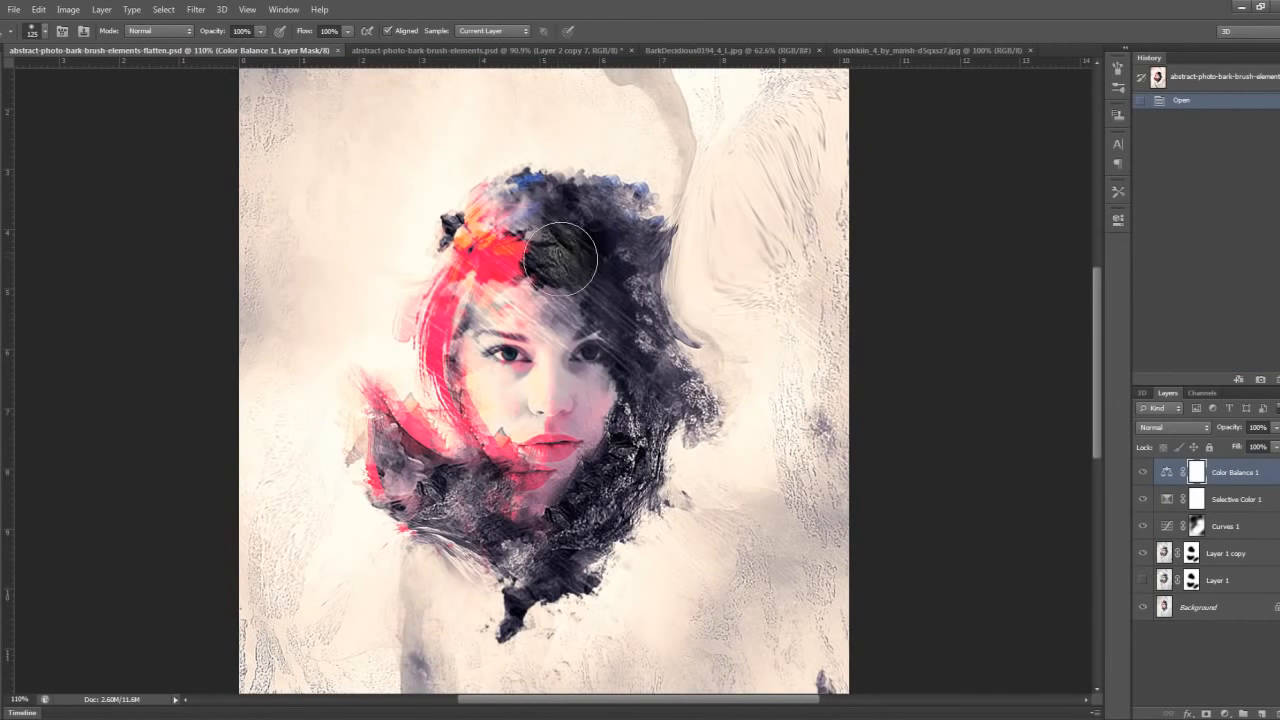
{"action": "scroll", "coordinate": [623, 281], "scroll_direction": "down", "scroll_amount": 1}
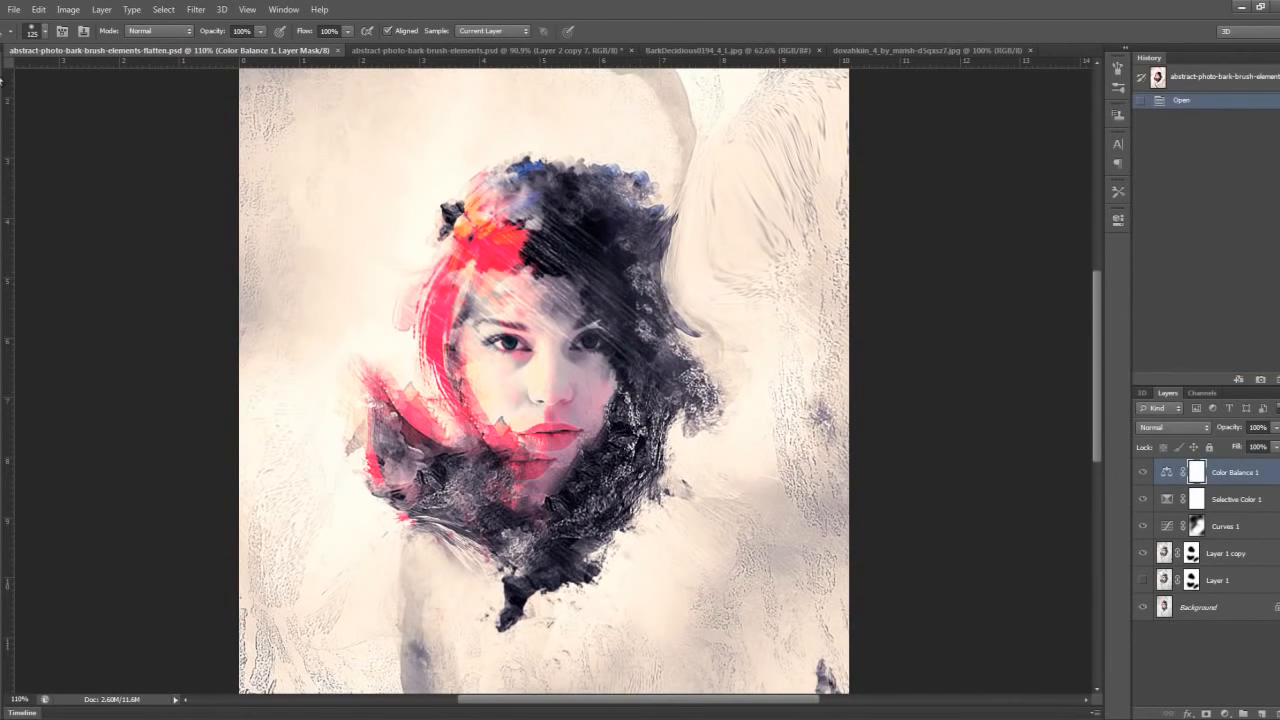
{"action": "key", "text": "v"}
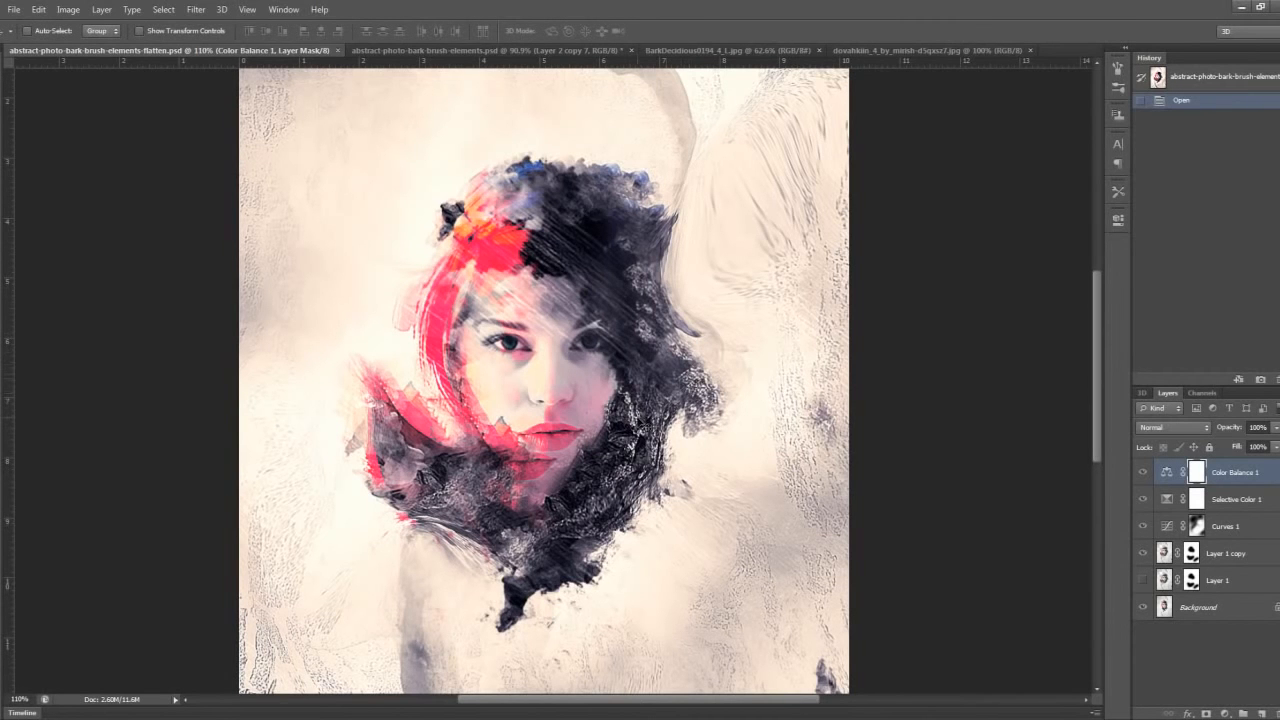
{"action": "scroll", "coordinate": [630, 420], "scroll_direction": "up", "scroll_amount": 4}
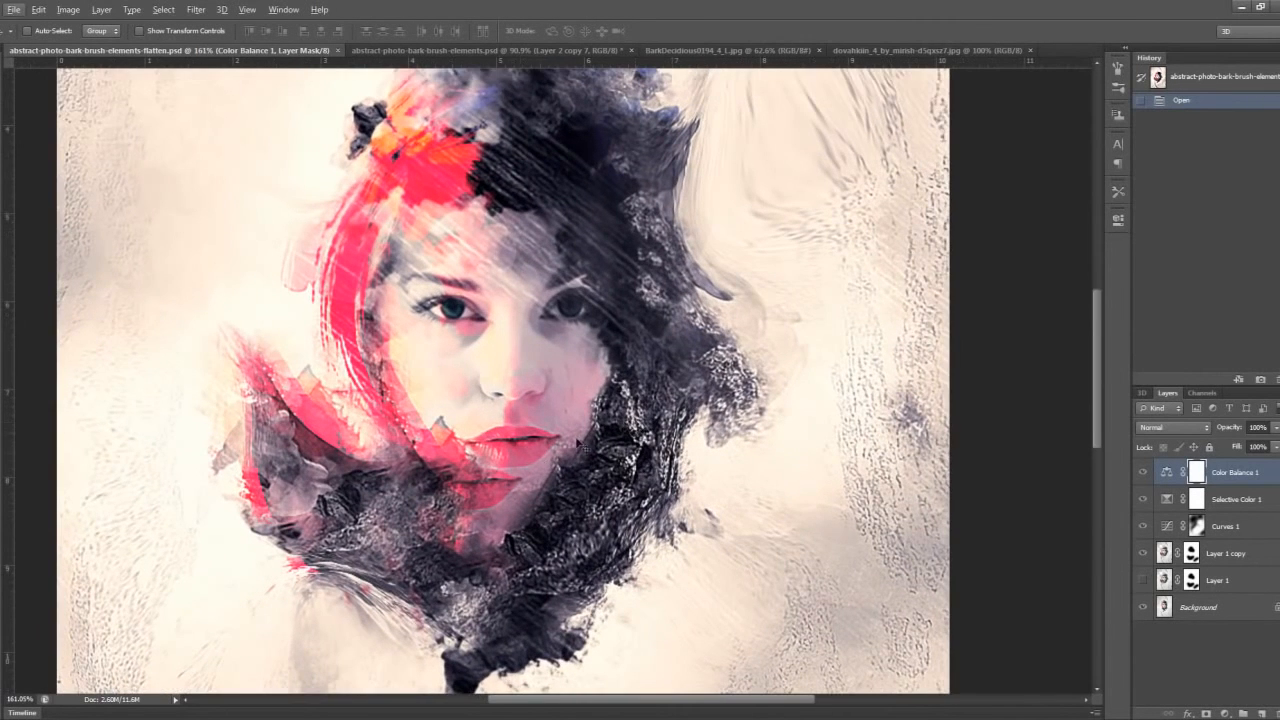
{"action": "scroll", "coordinate": [511, 461], "scroll_direction": "down", "scroll_amount": 2}
{"action": "scroll", "coordinate": [396, 420], "scroll_direction": "down", "scroll_amount": 2}
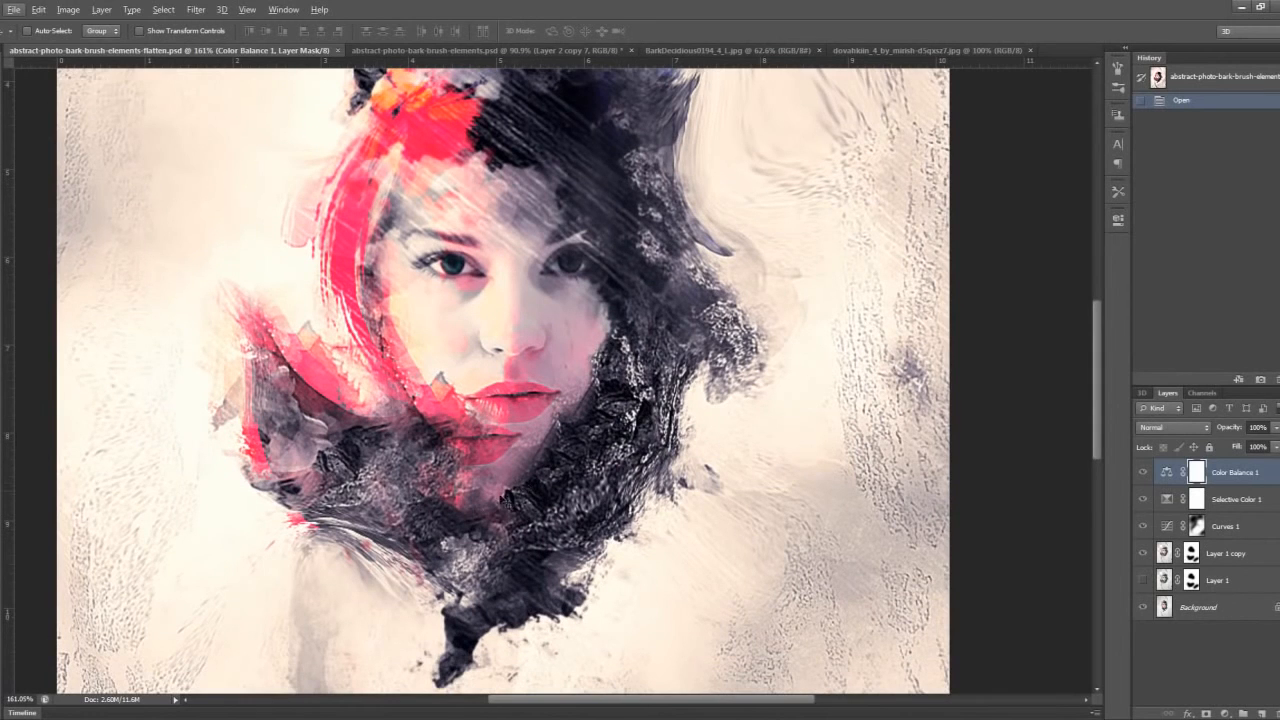
{"action": "scroll", "coordinate": [530, 370], "scroll_direction": "up", "scroll_amount": 5}
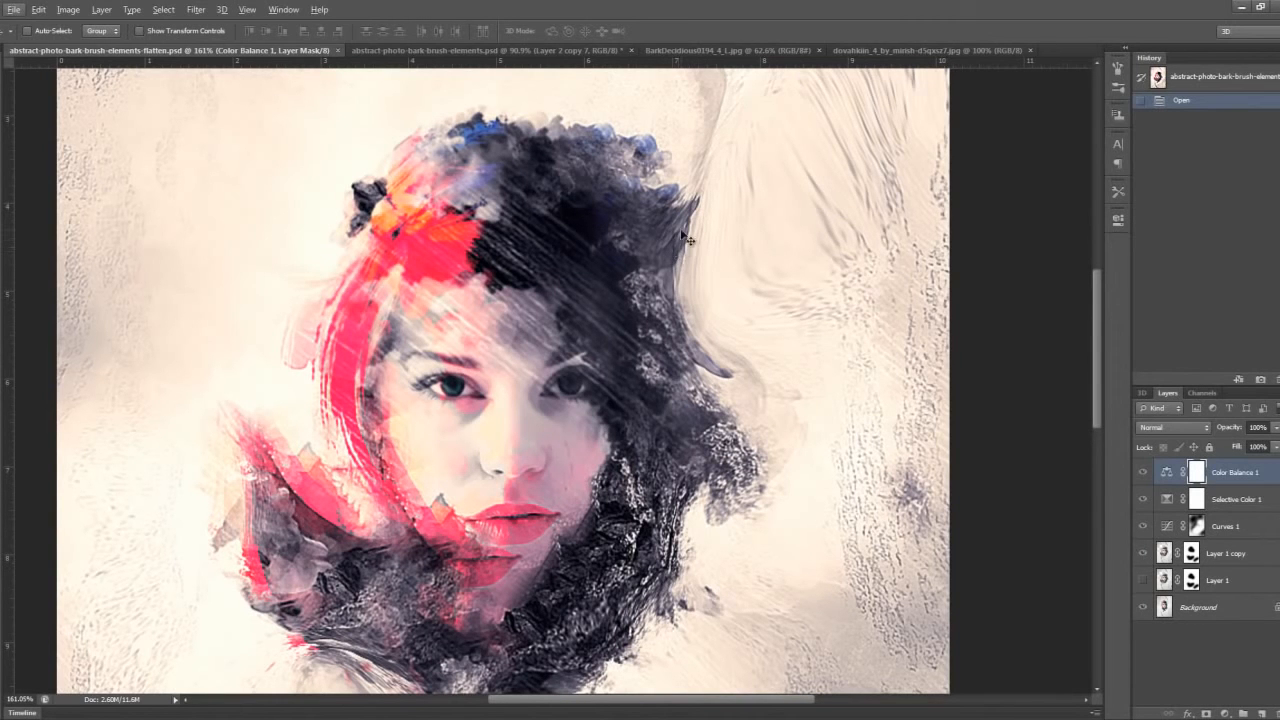
{"action": "scroll", "coordinate": [700, 372], "scroll_direction": "down", "scroll_amount": 3}
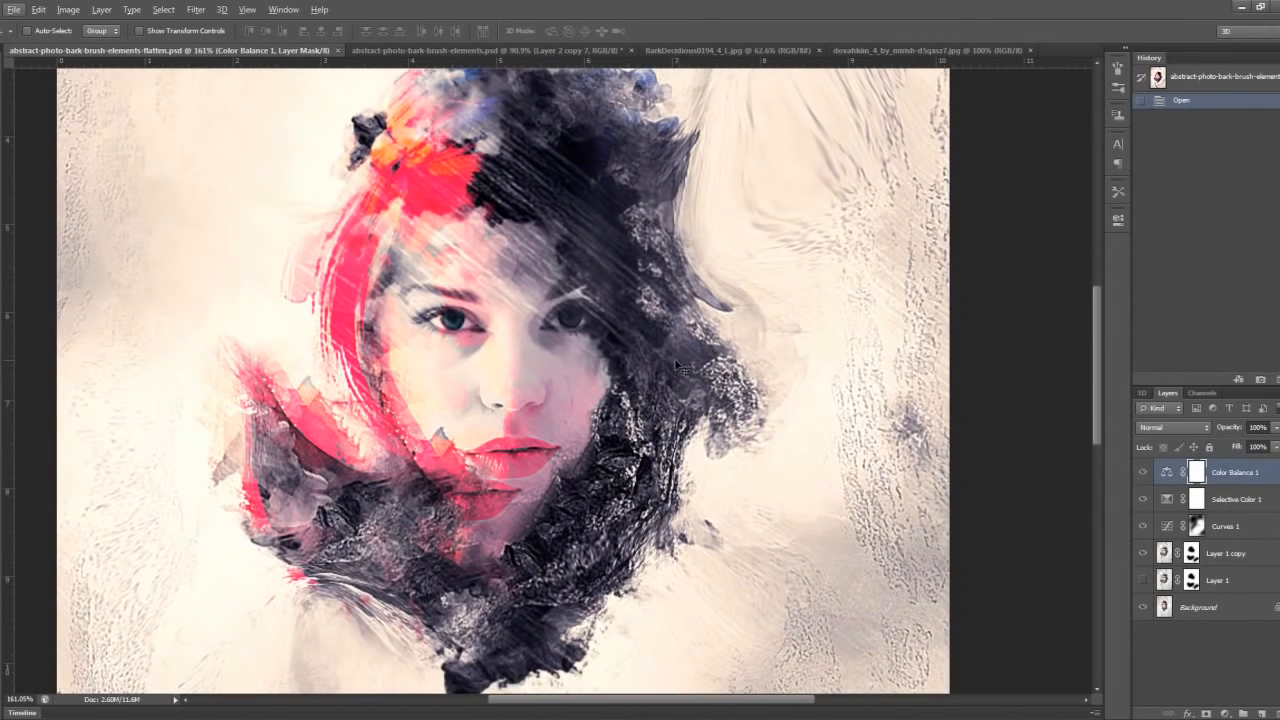
{"action": "scroll", "coordinate": [641, 354], "scroll_direction": "down", "scroll_amount": 2}
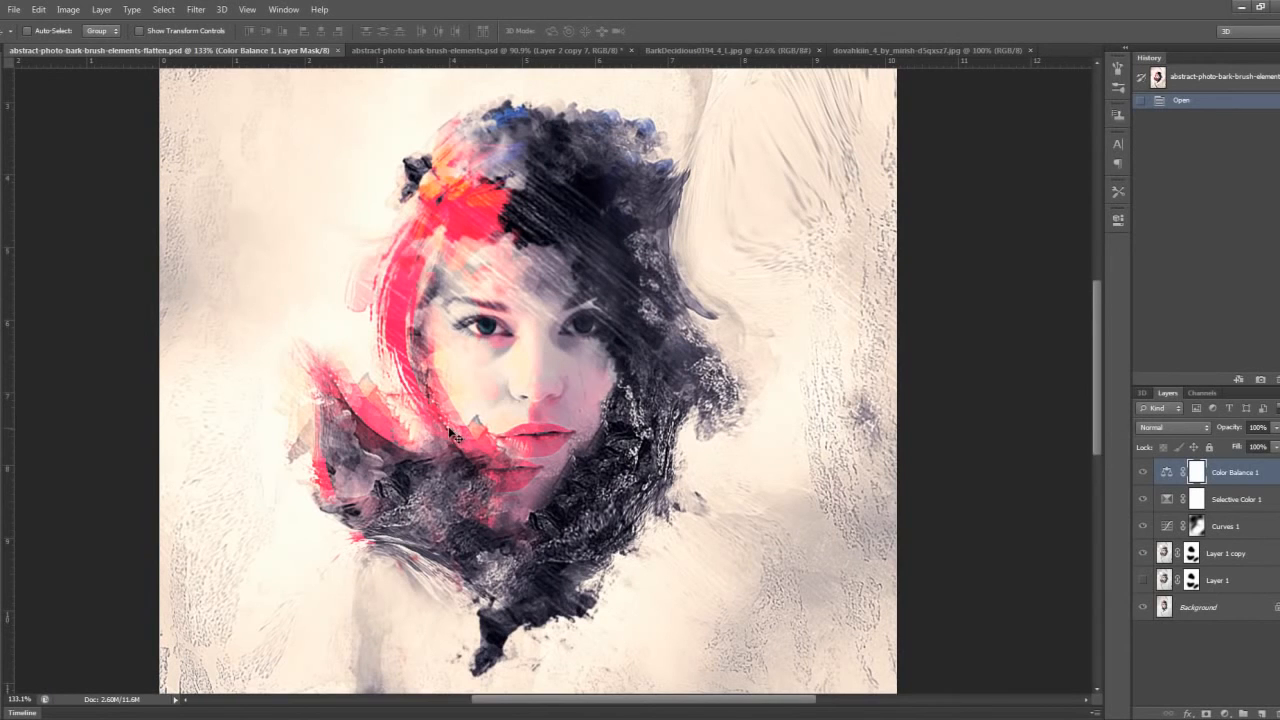
Compare the bark and color treatment in the flattened finished document with the working composition in abstract-photo-bark-brush-elements.psd.
{"action": "scroll", "coordinate": [449, 426], "scroll_direction": "up", "scroll_amount": 2}
{"action": "scroll", "coordinate": [397, 438], "scroll_direction": "up", "scroll_amount": 2}
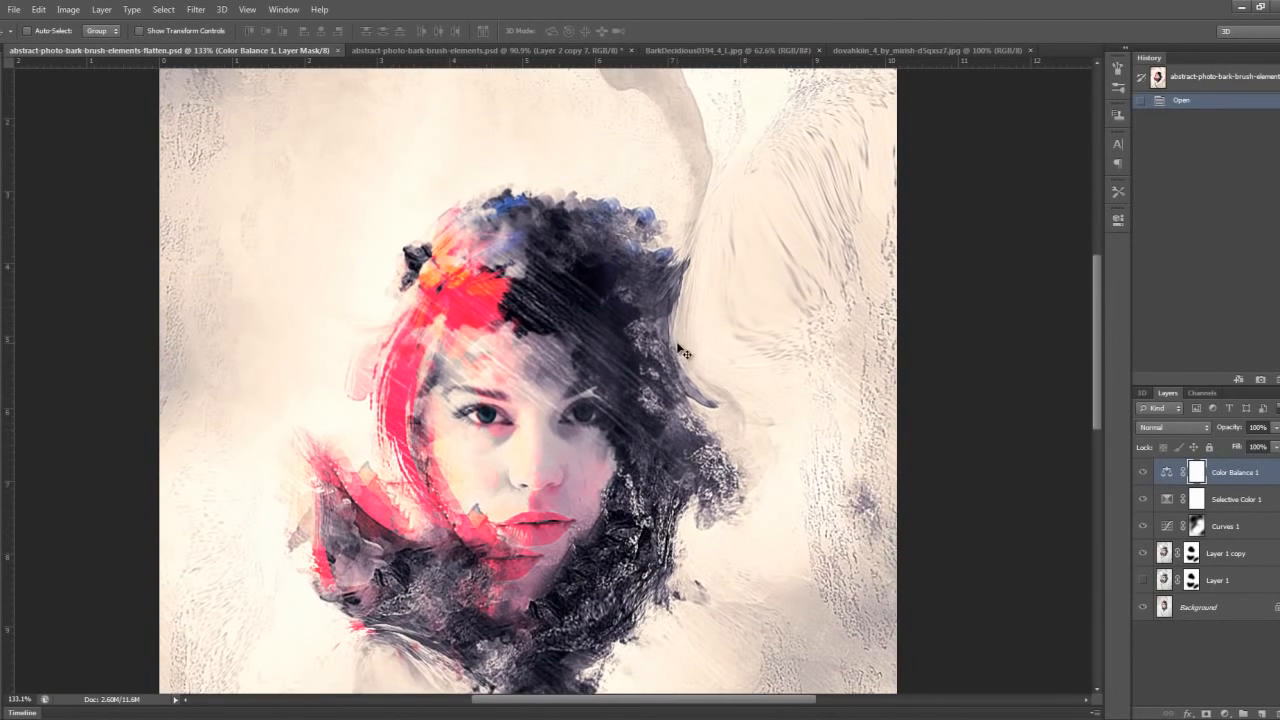
{"action": "scroll", "coordinate": [680, 352], "scroll_direction": "down", "scroll_amount": 2}
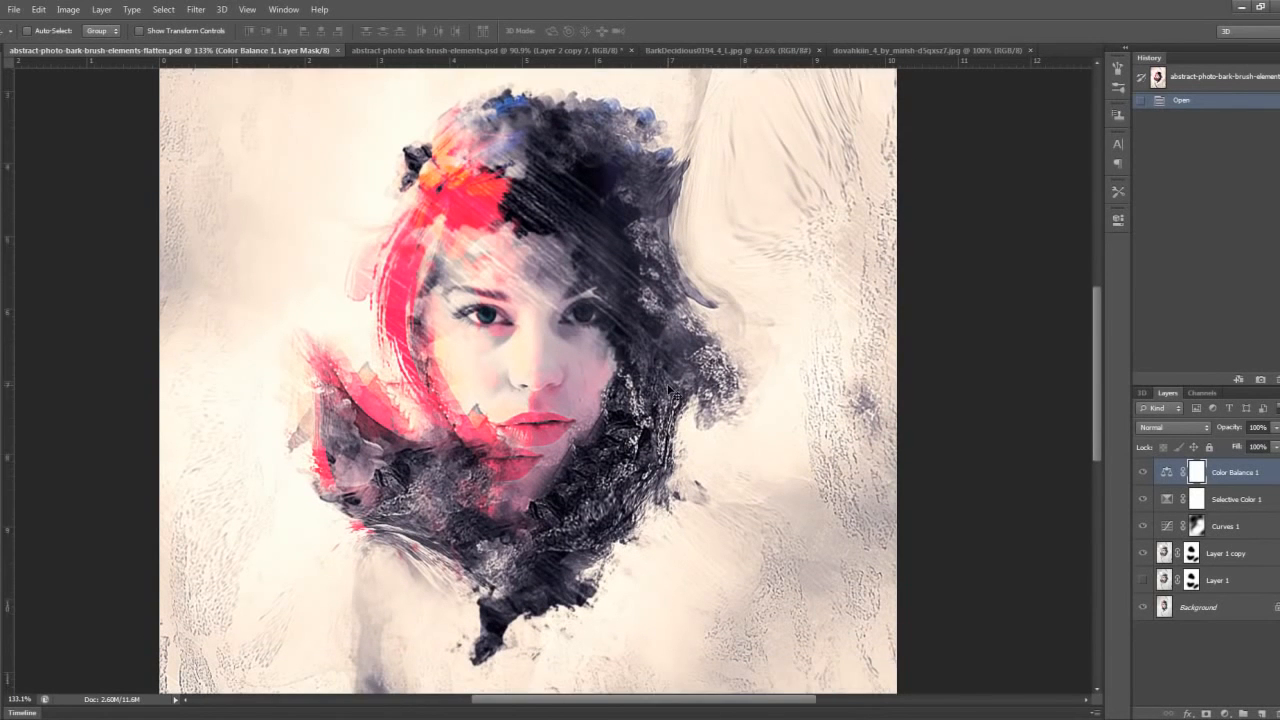
{"action": "scroll", "coordinate": [671, 390], "scroll_direction": "down", "scroll_amount": 1}
{"action": "scroll", "coordinate": [528, 377], "scroll_direction": "down", "scroll_amount": 1}
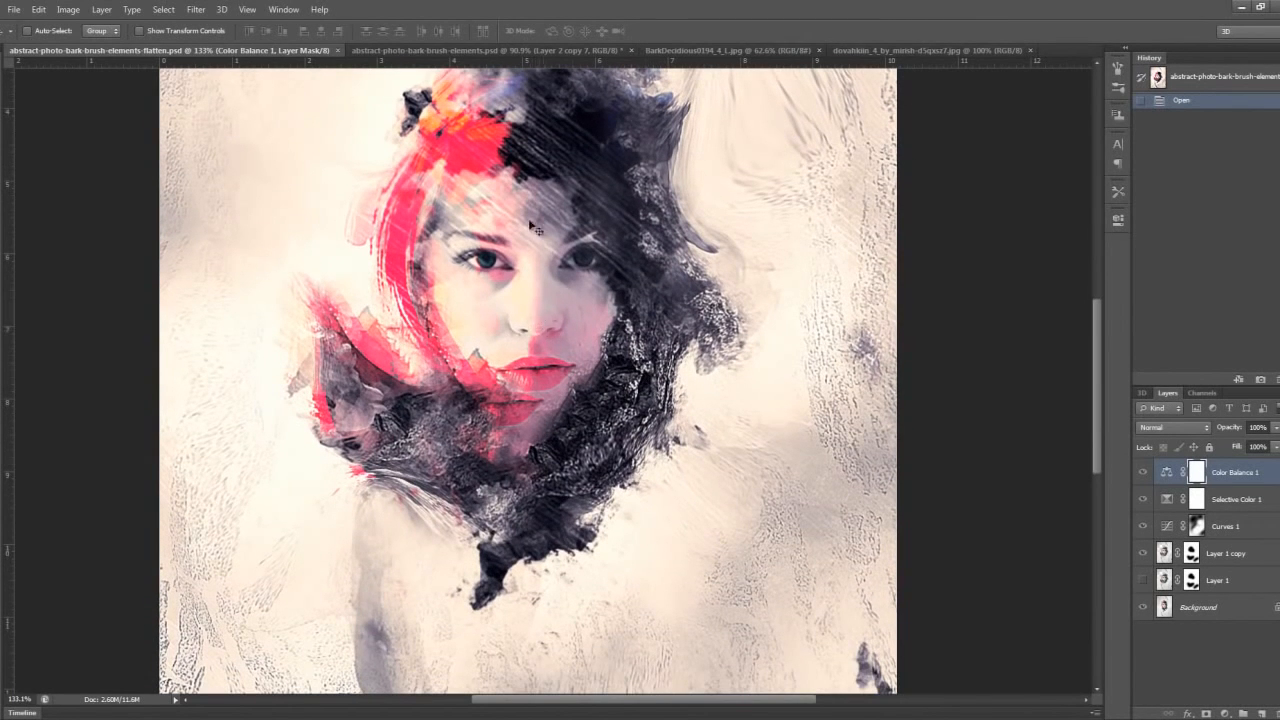
{"action": "left_click", "coordinate": [454, 48]}
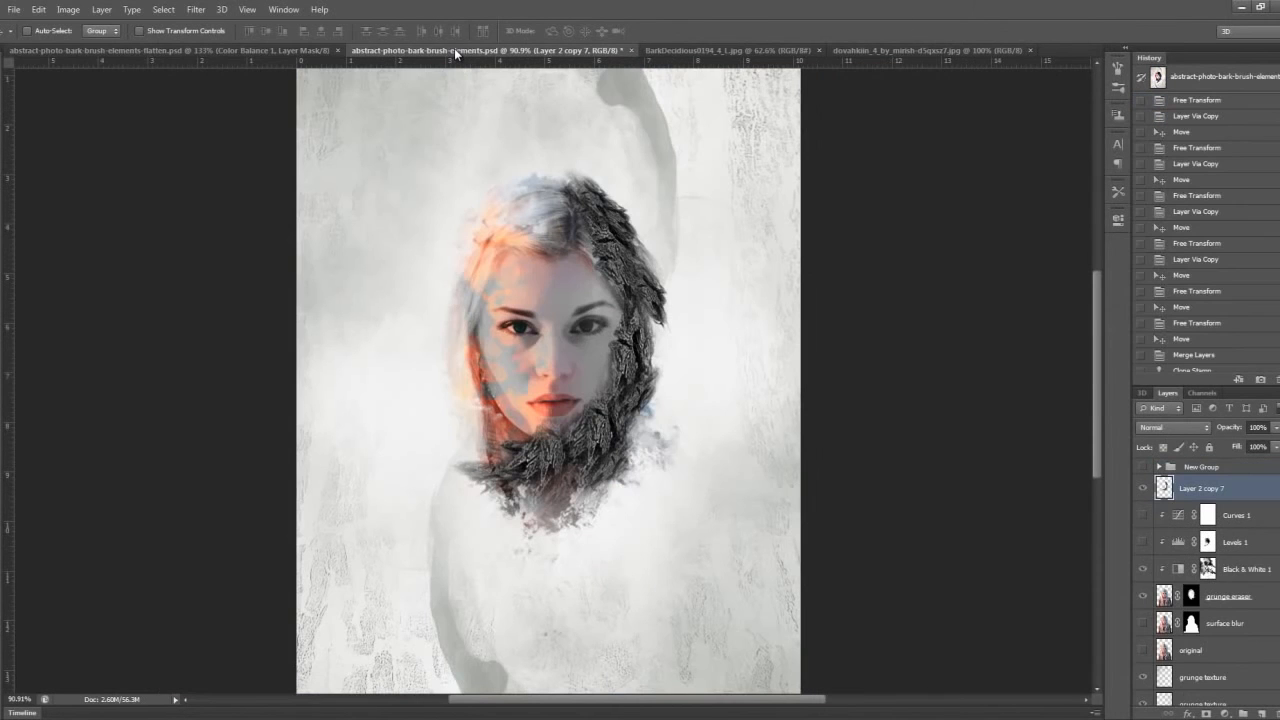
{"action": "left_click", "coordinate": [174, 50]}
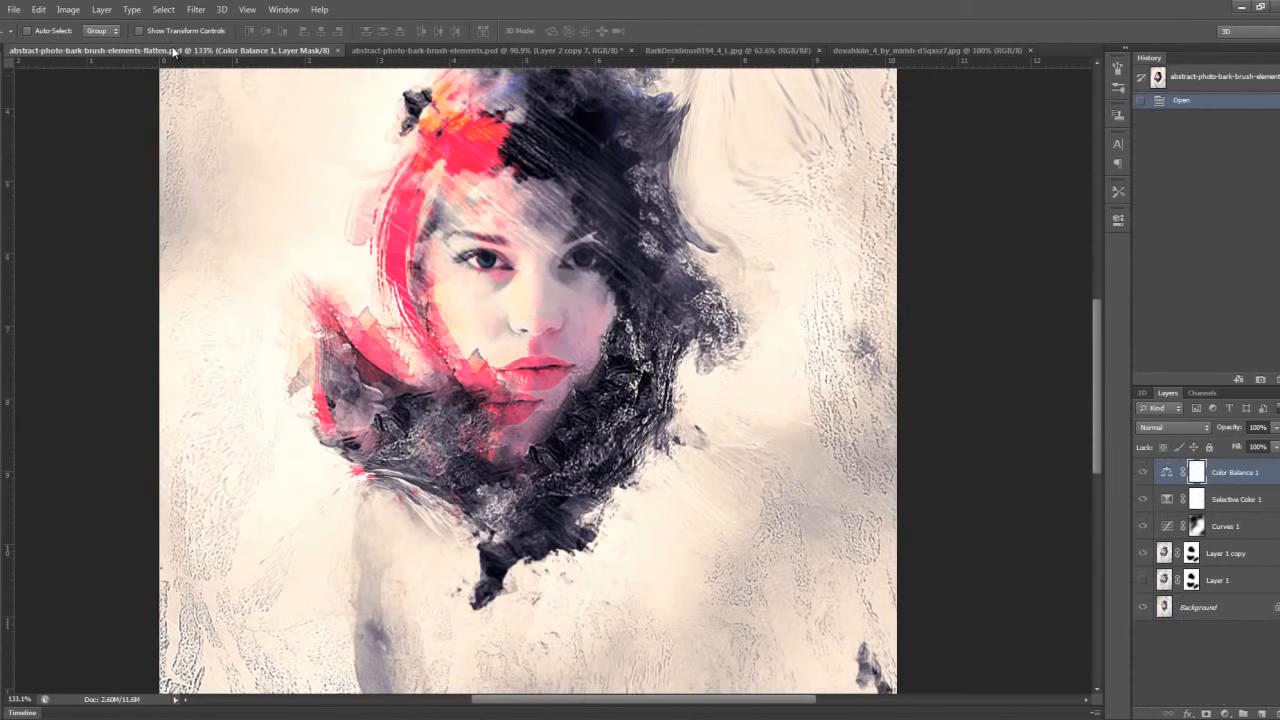
{"action": "scroll", "coordinate": [630, 297], "scroll_direction": "down", "scroll_amount": 1}
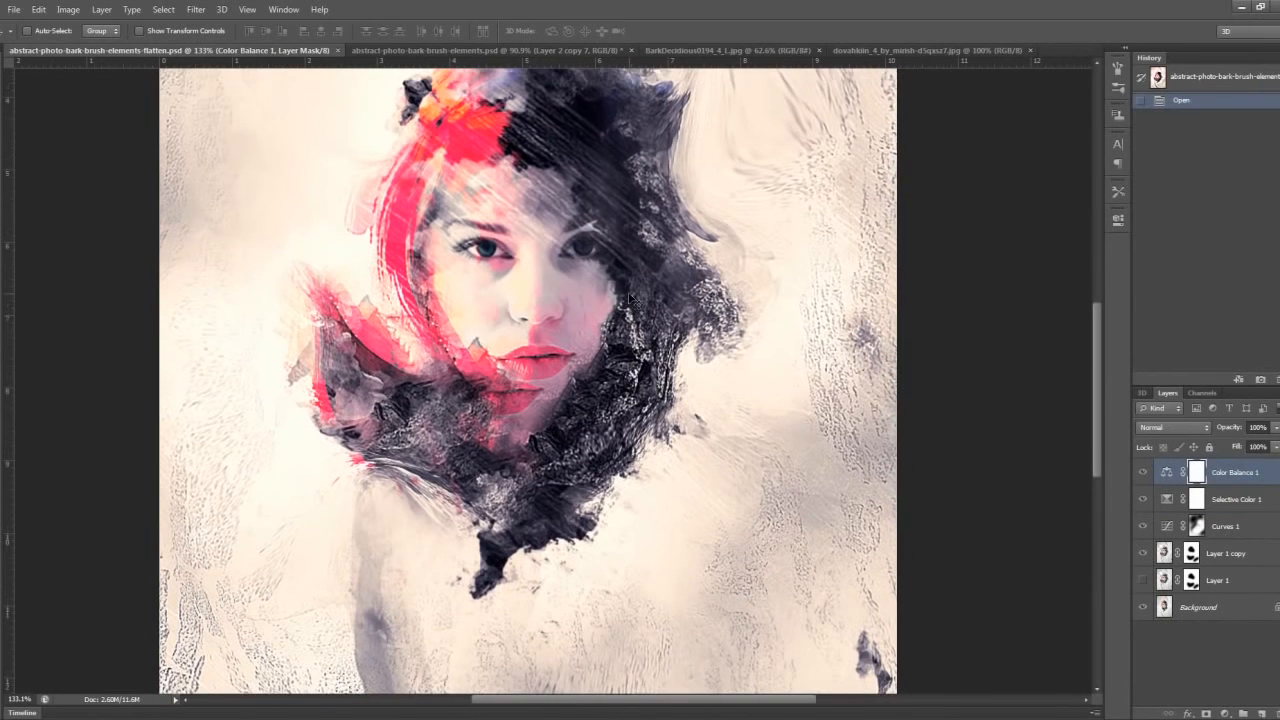
{"action": "scroll", "coordinate": [630, 297], "scroll_direction": "up", "scroll_amount": 1}
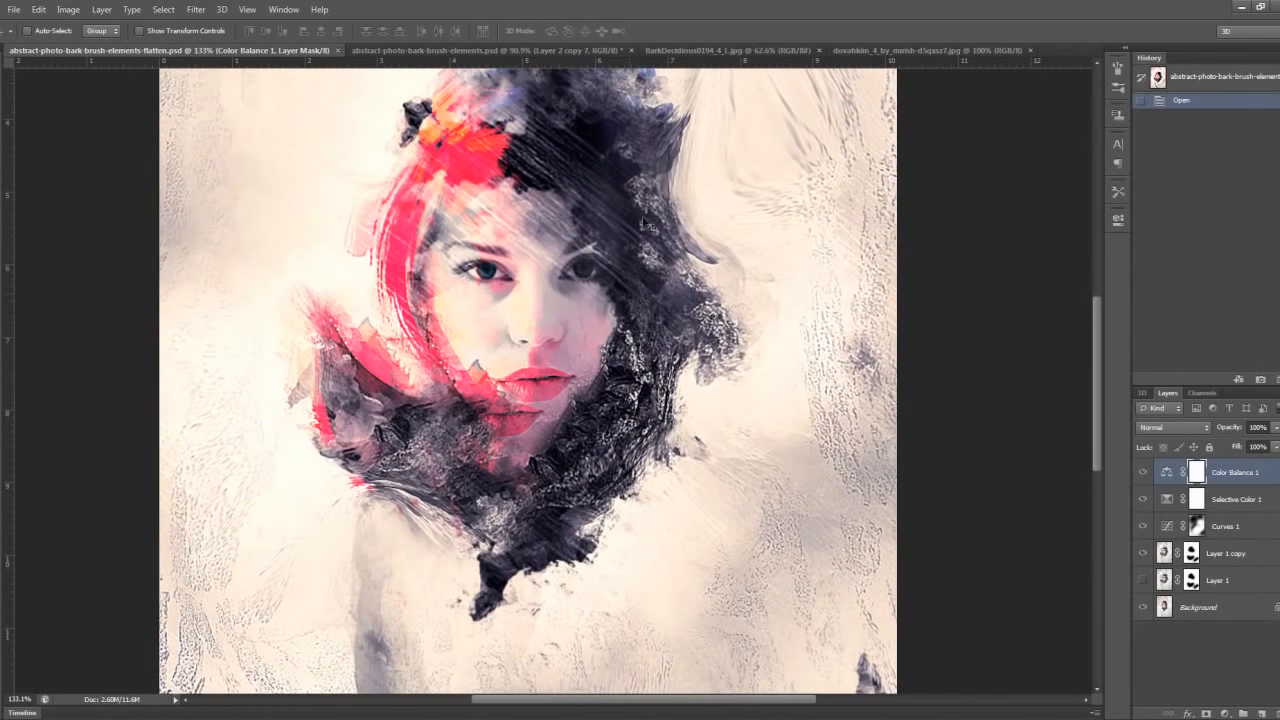
Switch to the working document, abstract-photo-bark-brush-elements.psd, and examine the cloned bark around the face and neck up close.
{"action": "left_click", "coordinate": [662, 48]}
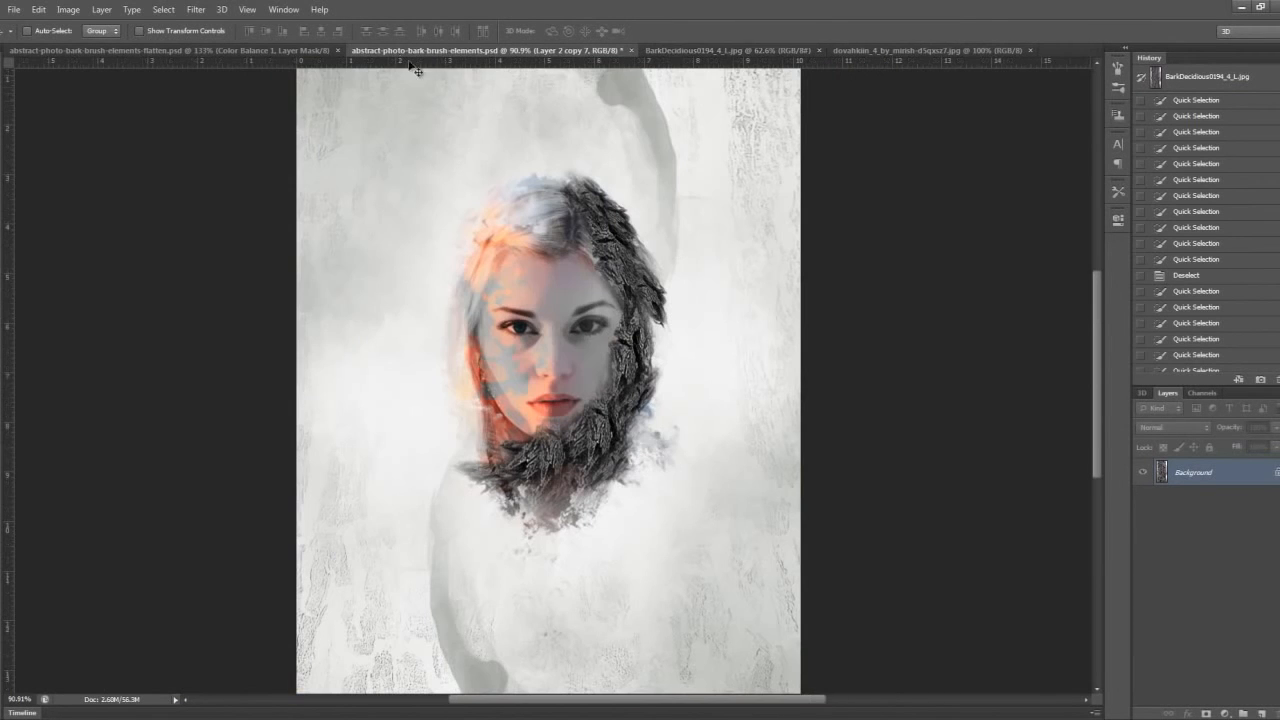
{"action": "left_click", "coordinate": [397, 51]}
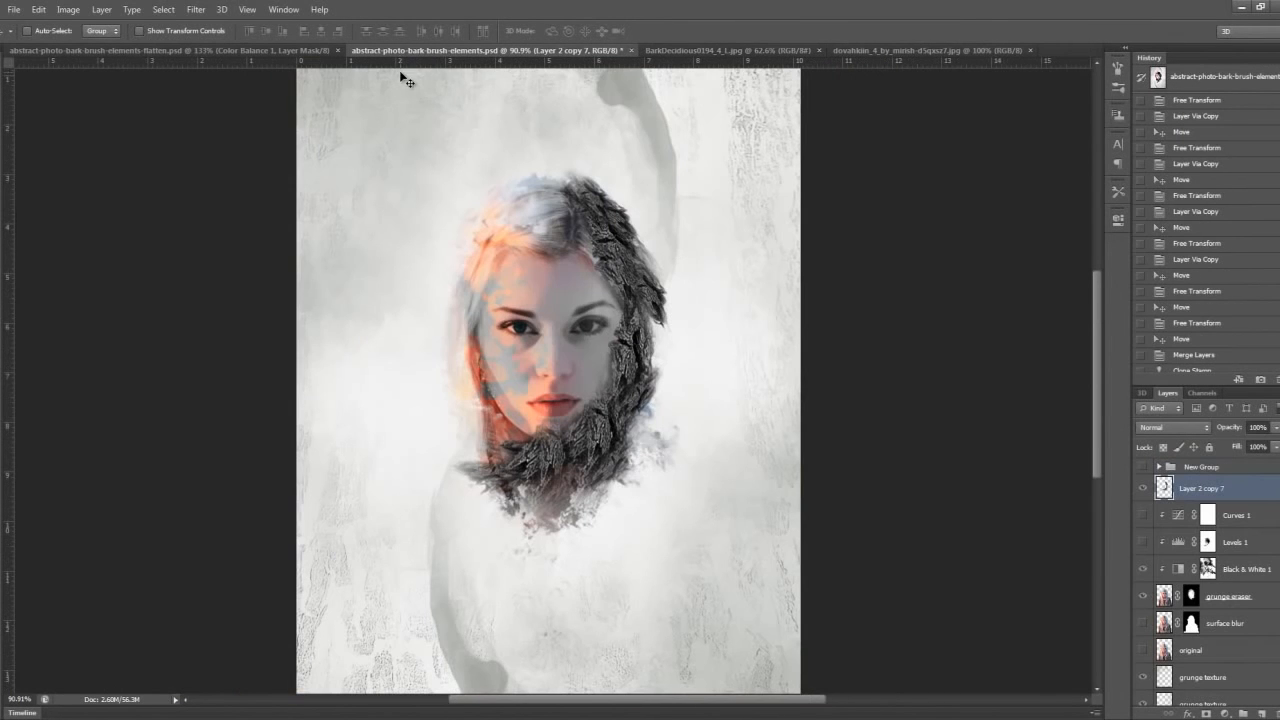
{"action": "key", "text": "shift+Up"}
{"action": "key", "text": "shift+Up"}
{"action": "key", "text": "shift+Up"}
{"action": "key", "text": "shift+Up"}
{"action": "key", "text": "shift+Up"}
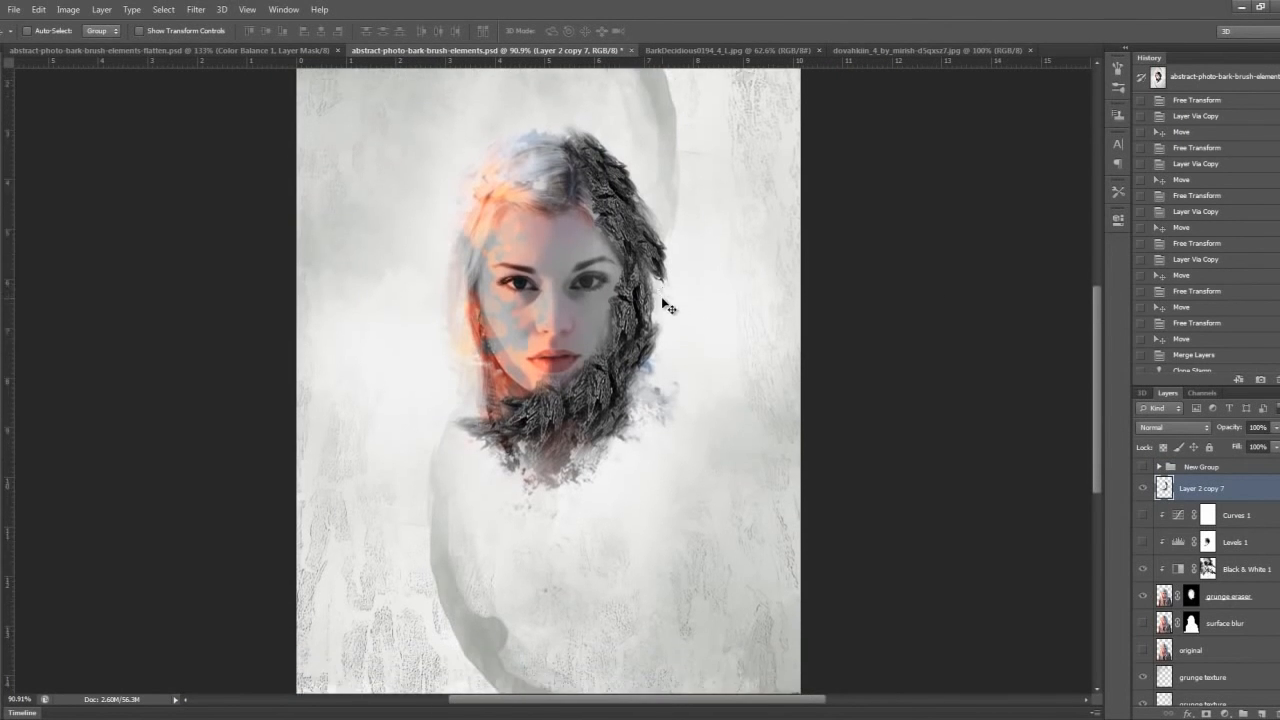
{"action": "scroll", "coordinate": [662, 212], "scroll_direction": "up", "scroll_amount": 5}
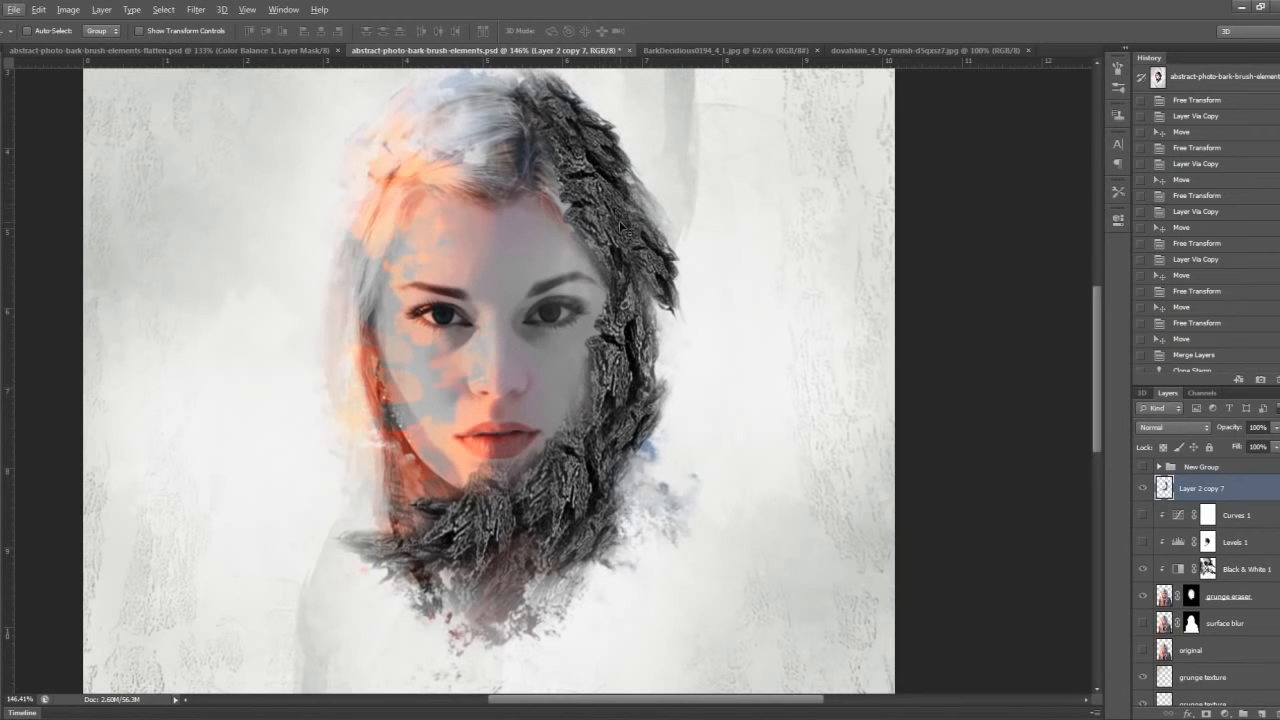
{"action": "scroll", "coordinate": [624, 250], "scroll_direction": "down", "scroll_amount": 2}
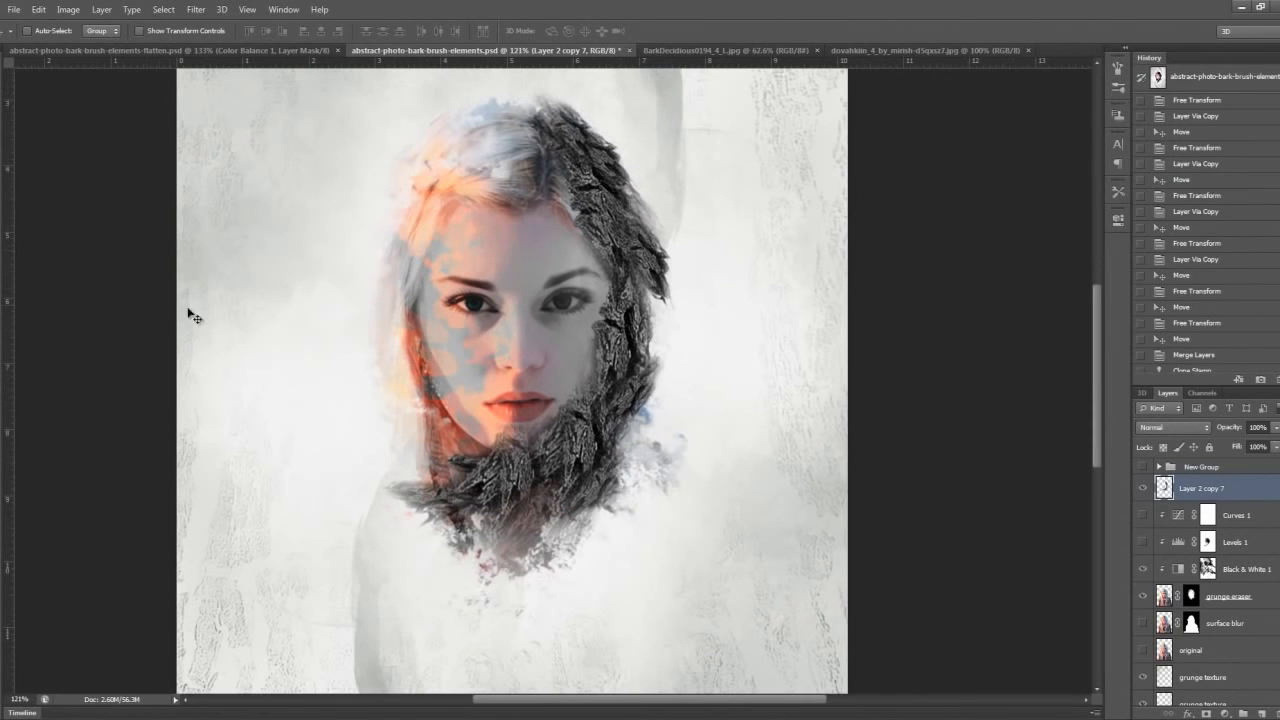
Activate the Eraser Tool and inspect the edges of the bark on Layer 2 copy 7.
{"action": "left_click", "coordinate": [3, 251]}
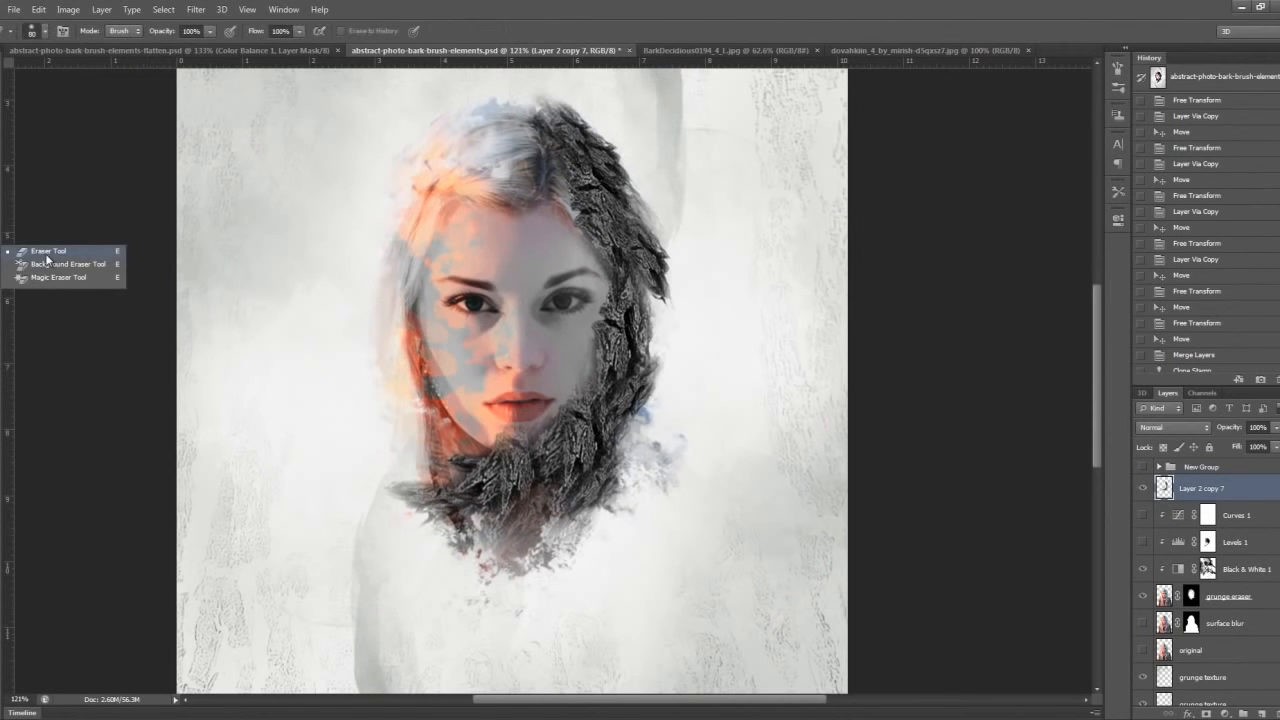
{"action": "left_click", "coordinate": [46, 252]}
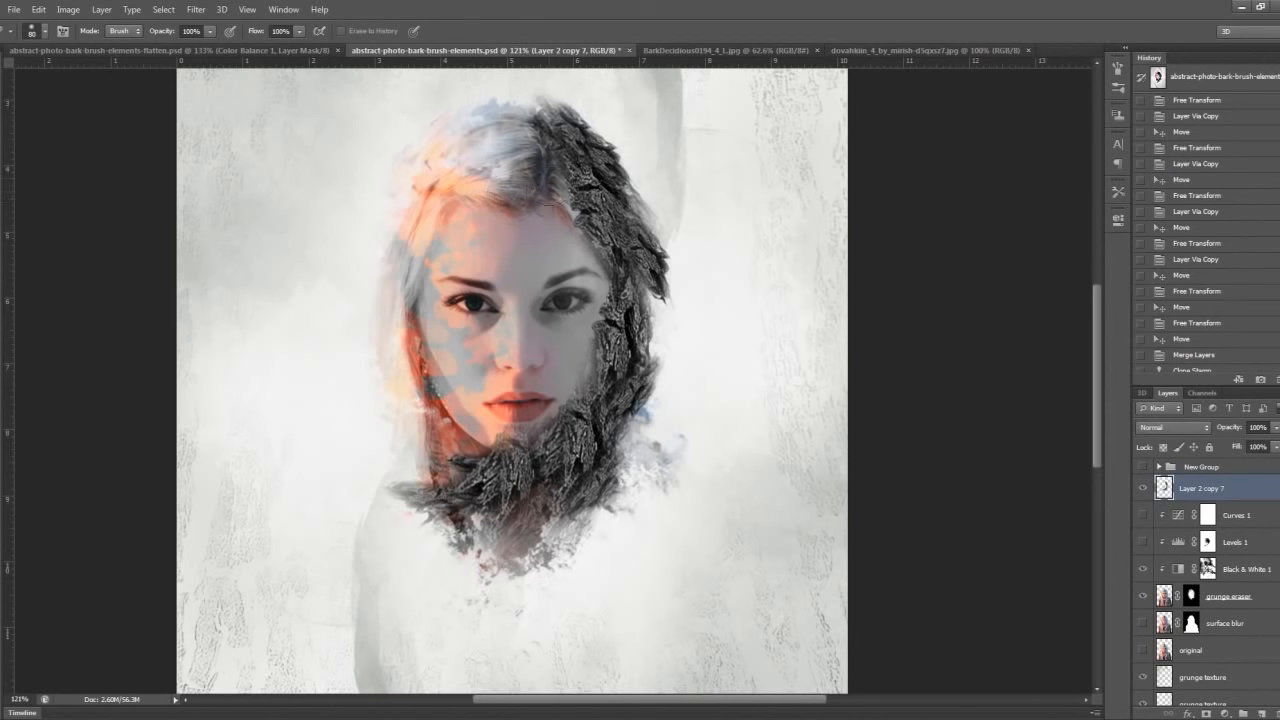
{"action": "scroll", "coordinate": [630, 290], "scroll_direction": "down", "scroll_amount": 4}
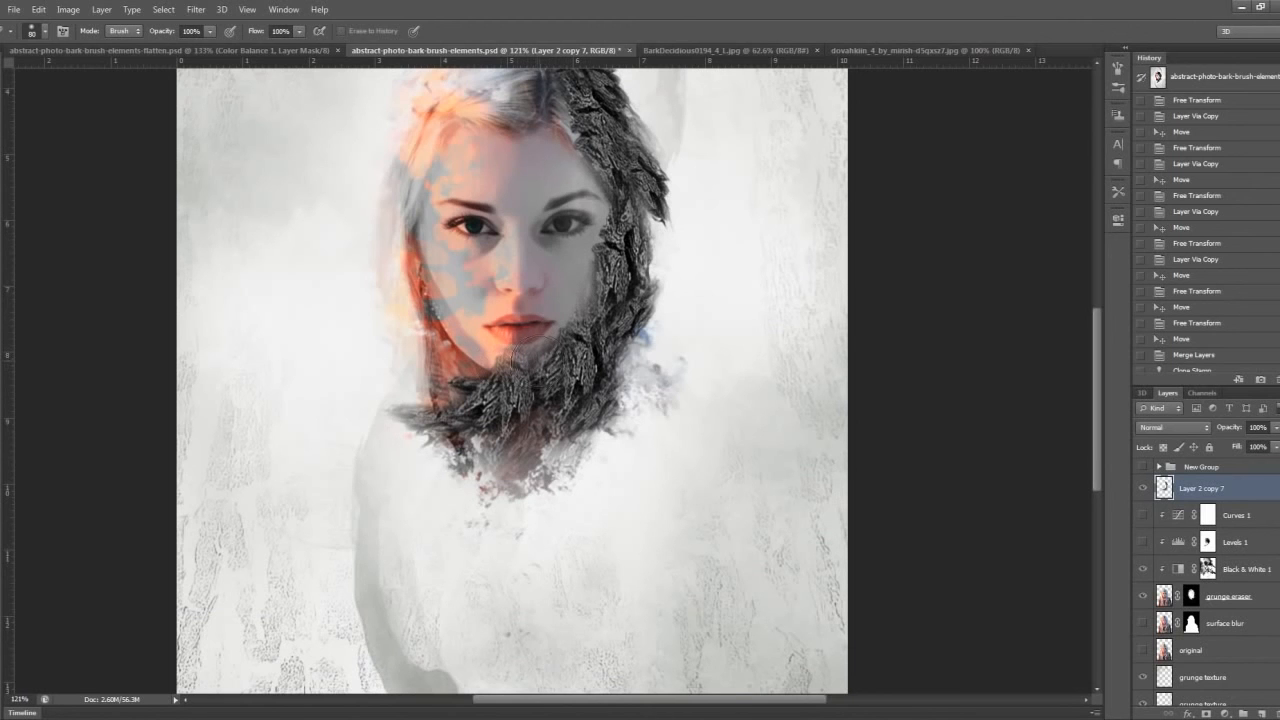
{"action": "scroll", "coordinate": [565, 362], "scroll_direction": "up", "scroll_amount": 5}
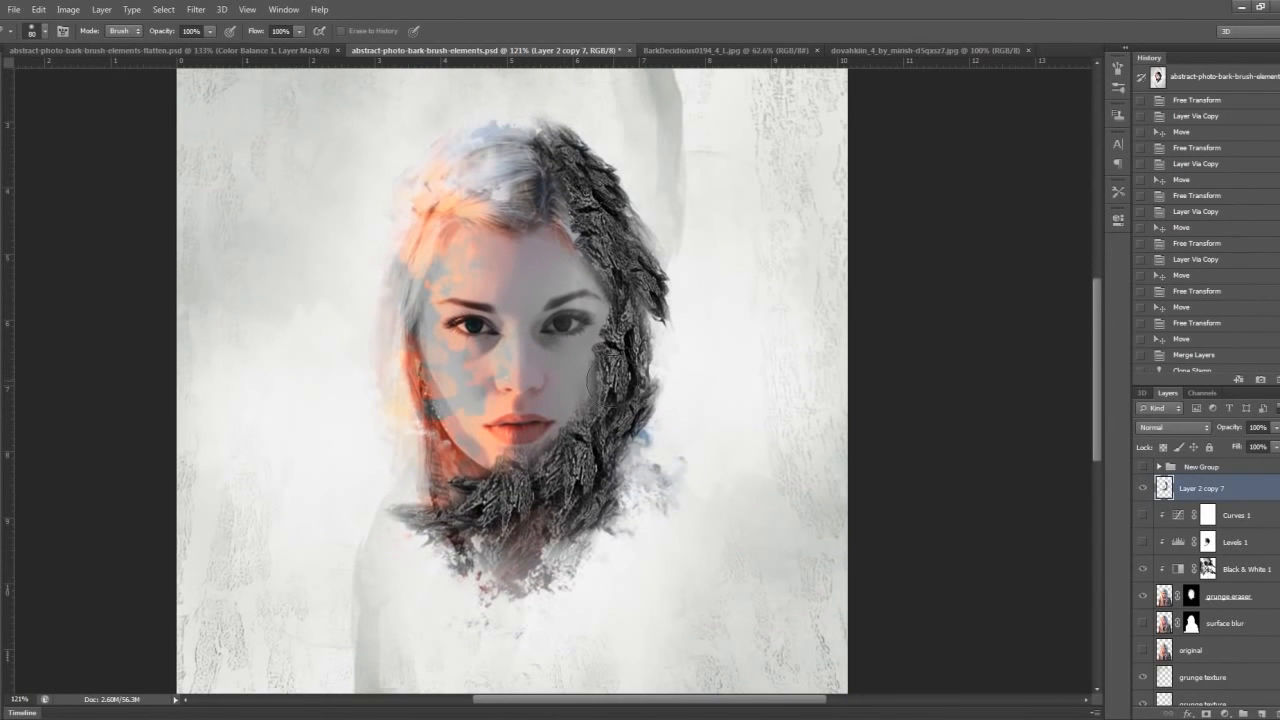
{"action": "scroll", "coordinate": [592, 380], "scroll_direction": "down", "scroll_amount": 3}
Return to abstract-photo-bark-brush-elements-flatten.psd and examine how the bark blends into the face and background.
{"action": "left_click", "coordinate": [158, 51]}
{"action": "scroll", "coordinate": [684, 305], "scroll_direction": "up", "scroll_amount": 3}
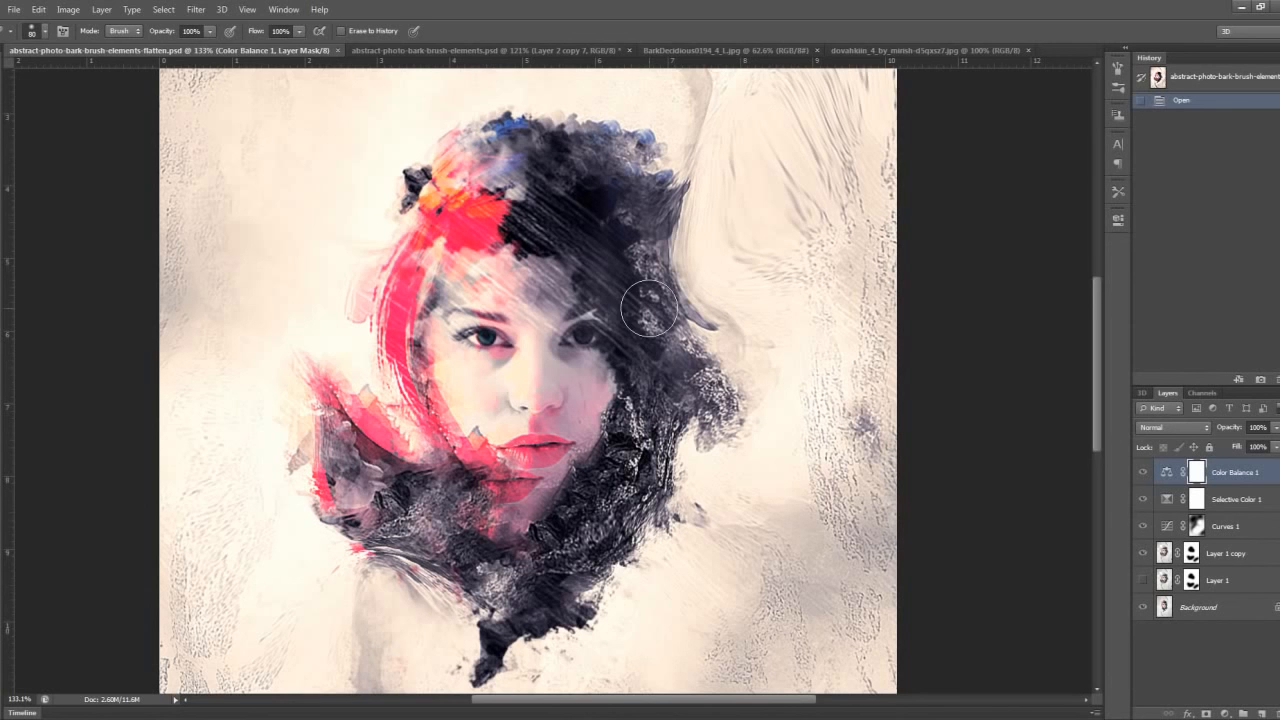
{"action": "scroll", "coordinate": [630, 318], "scroll_direction": "down", "scroll_amount": 2}
{"action": "scroll", "coordinate": [628, 318], "scroll_direction": "up", "scroll_amount": 1}
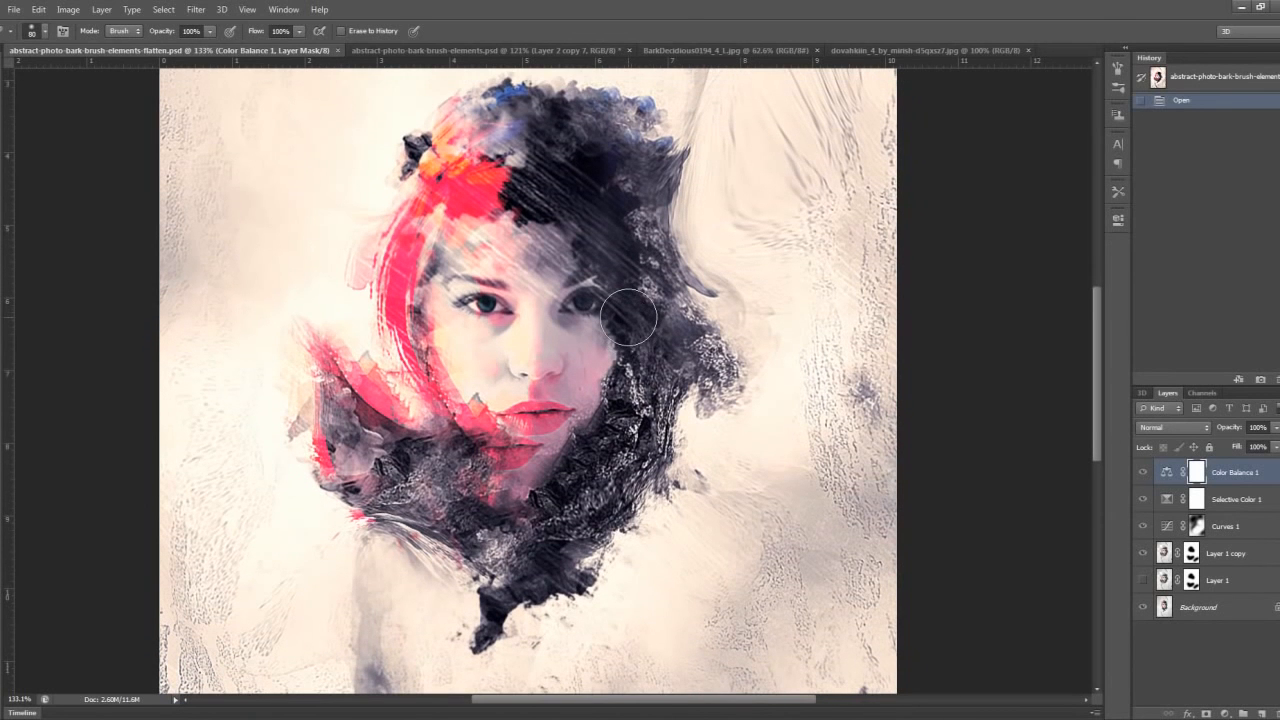
{"action": "scroll", "coordinate": [522, 285], "scroll_direction": "up", "scroll_amount": 1}
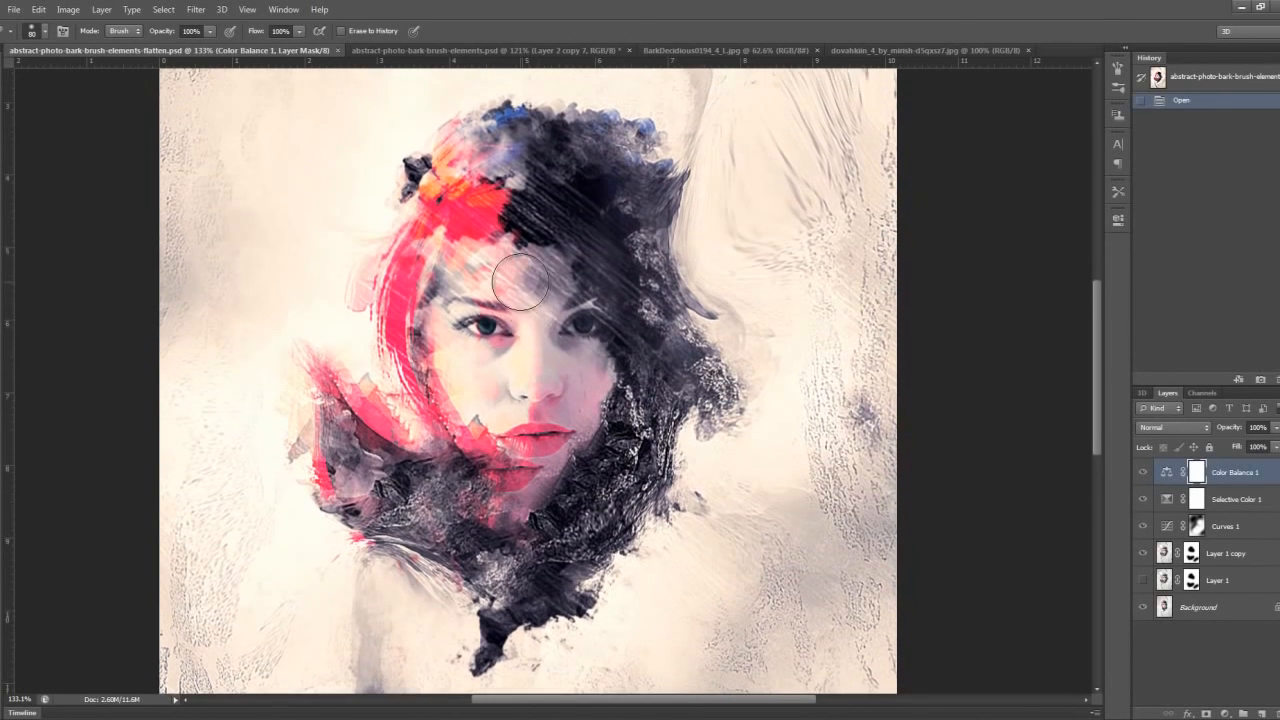